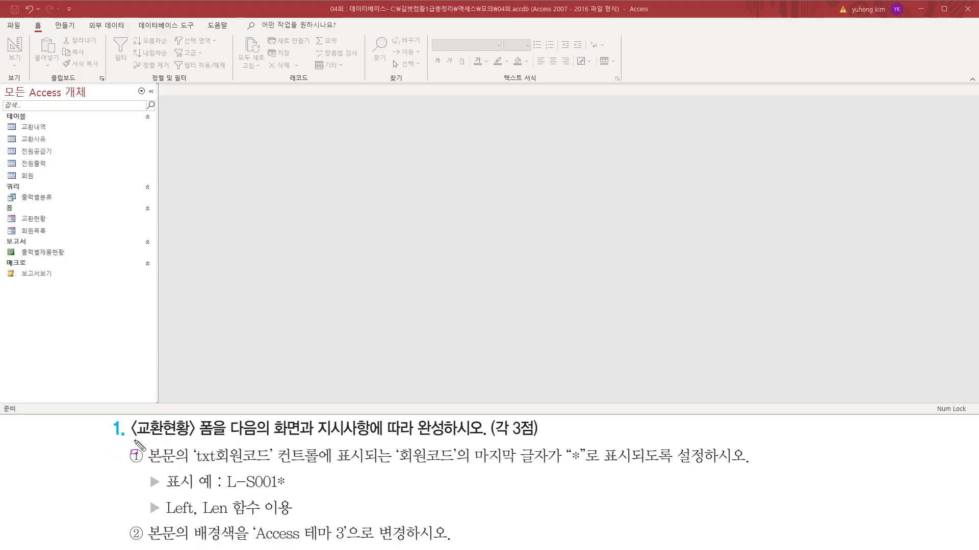
drag(130, 438, 213, 440)
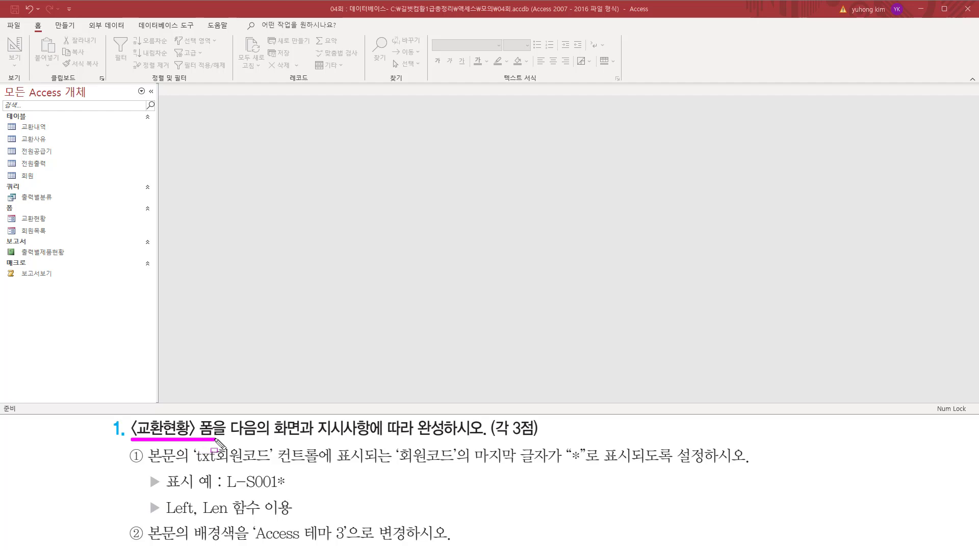
drag(5, 210, 61, 225)
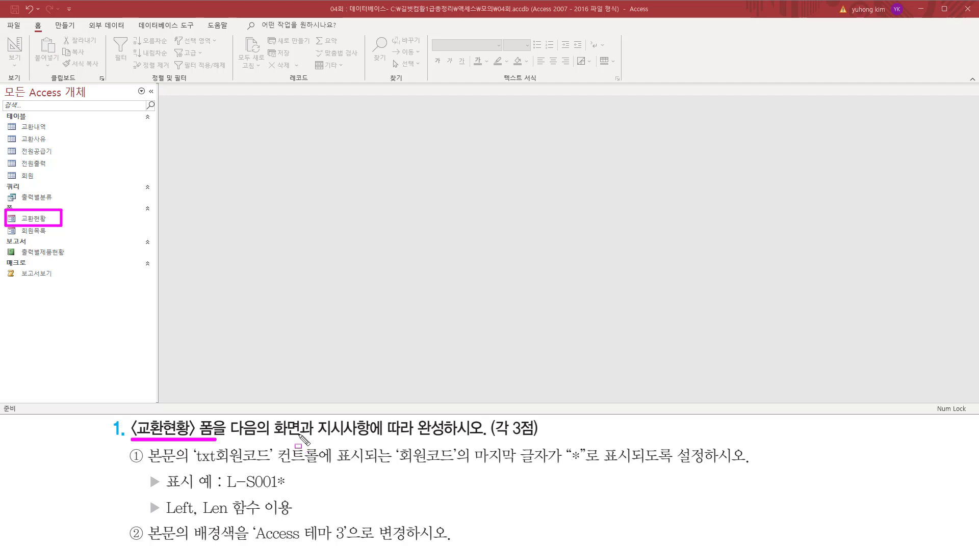
drag(273, 434, 488, 439)
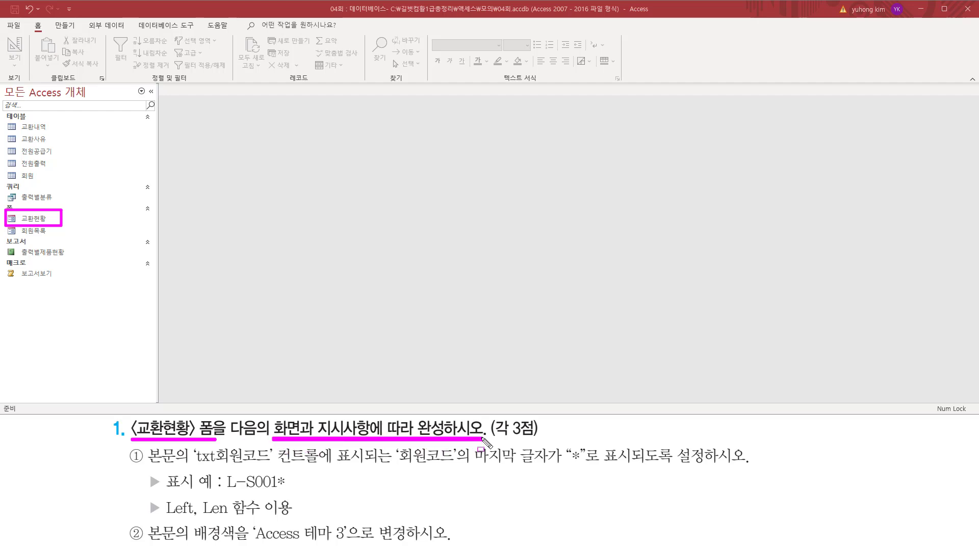
key(Escape)
Open the 교환현황 form in form view
click(34, 222)
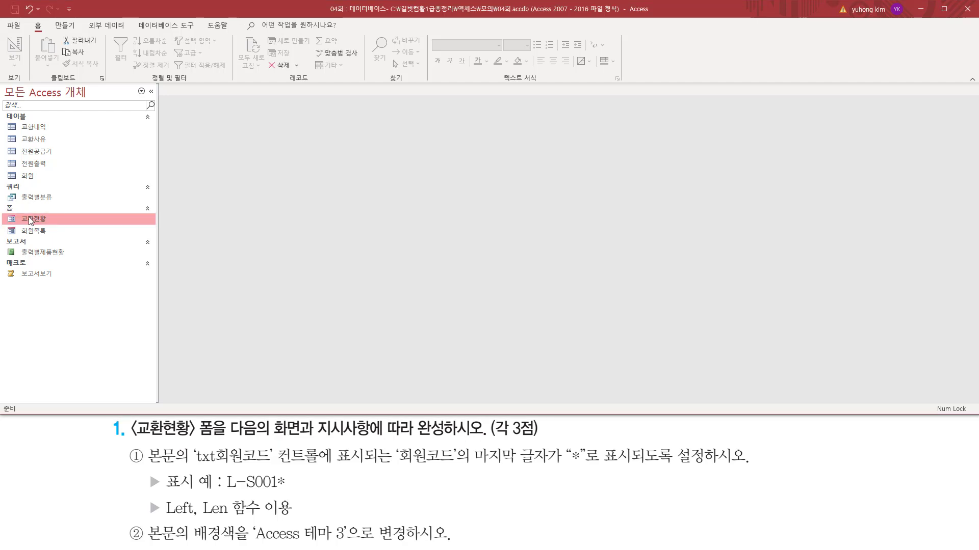
double_click(36, 220)
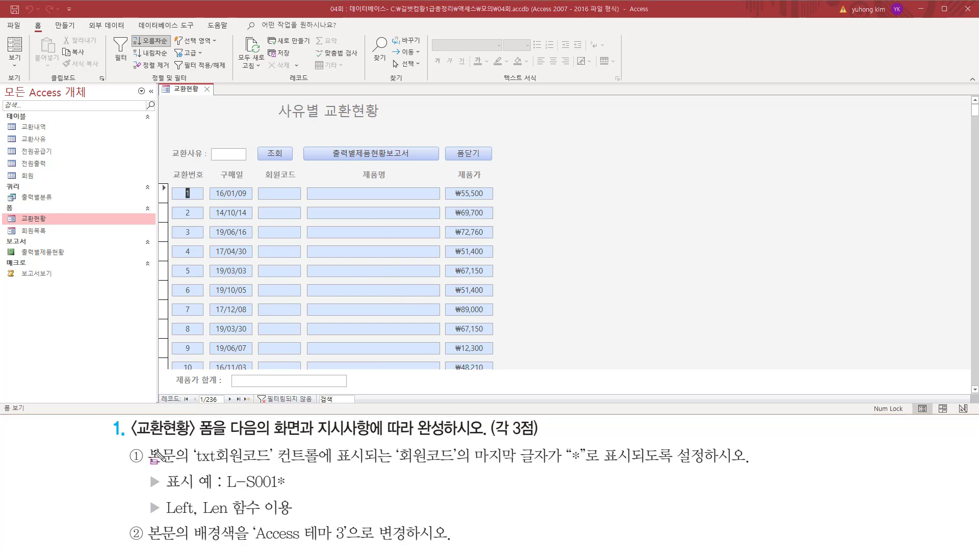
mouse_move(144, 442)
mouse_down()
mouse_move(180, 467)
mouse_move(273, 467)
mouse_up()
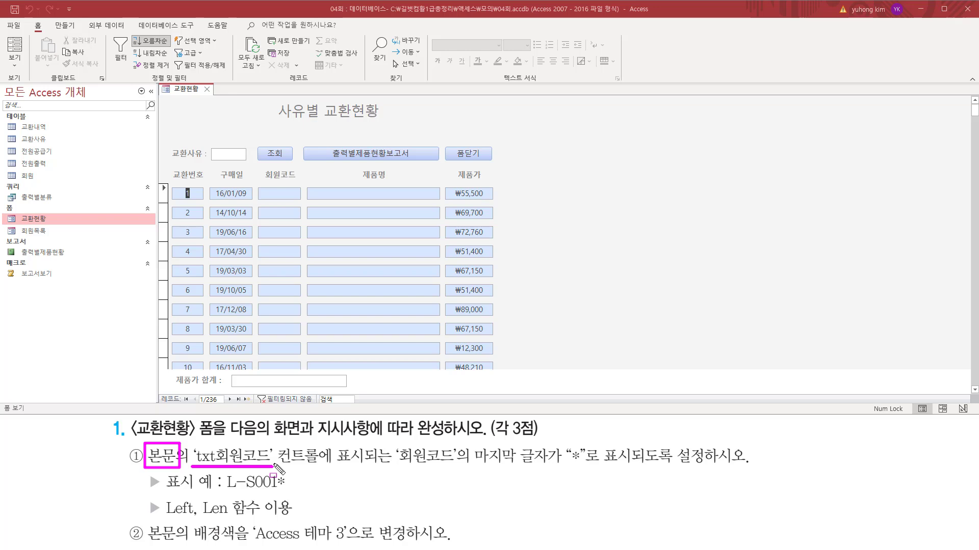
mouse_move(264, 179)
mouse_down()
mouse_move(299, 179)
mouse_move(301, 368)
mouse_up()
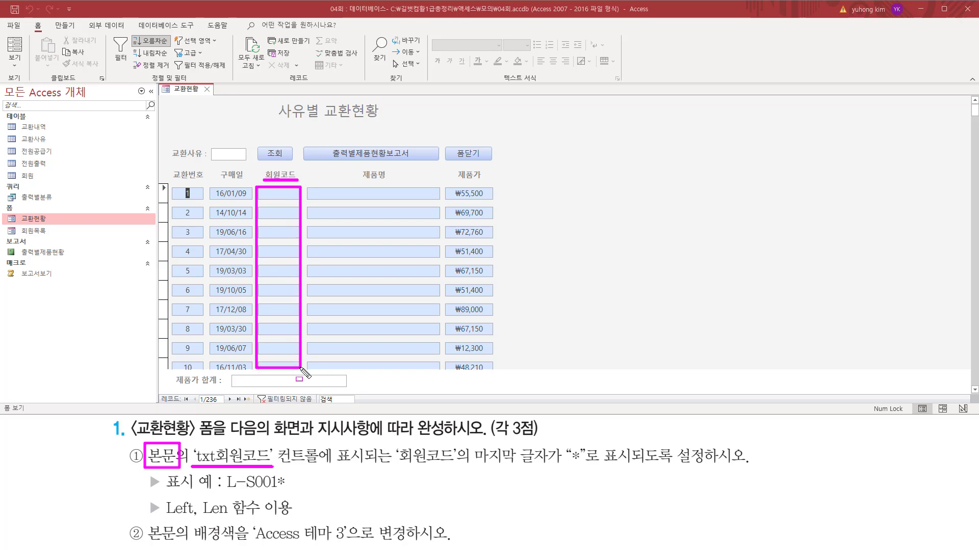
drag(394, 463, 582, 464)
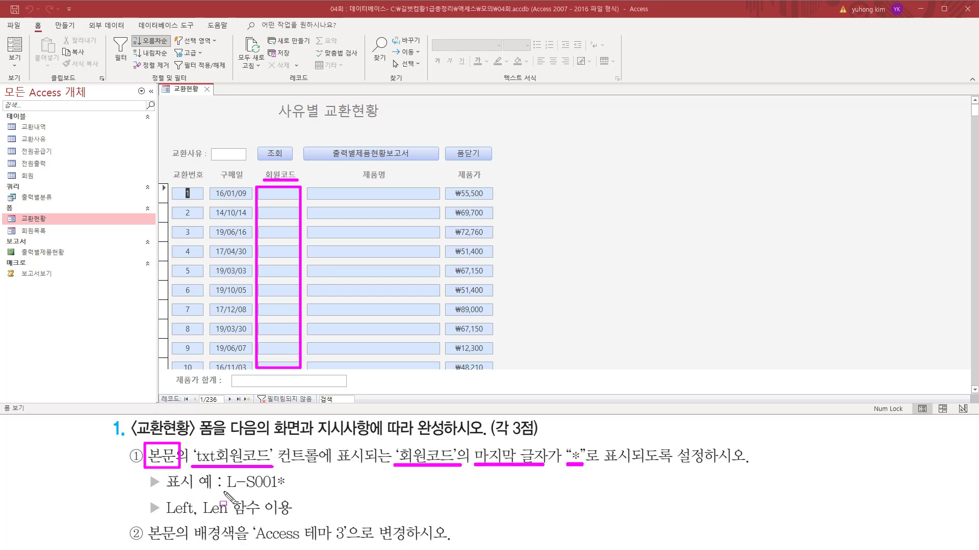
mouse_move(225, 492)
mouse_down()
mouse_move(297, 492)
mouse_move(289, 492)
mouse_up()
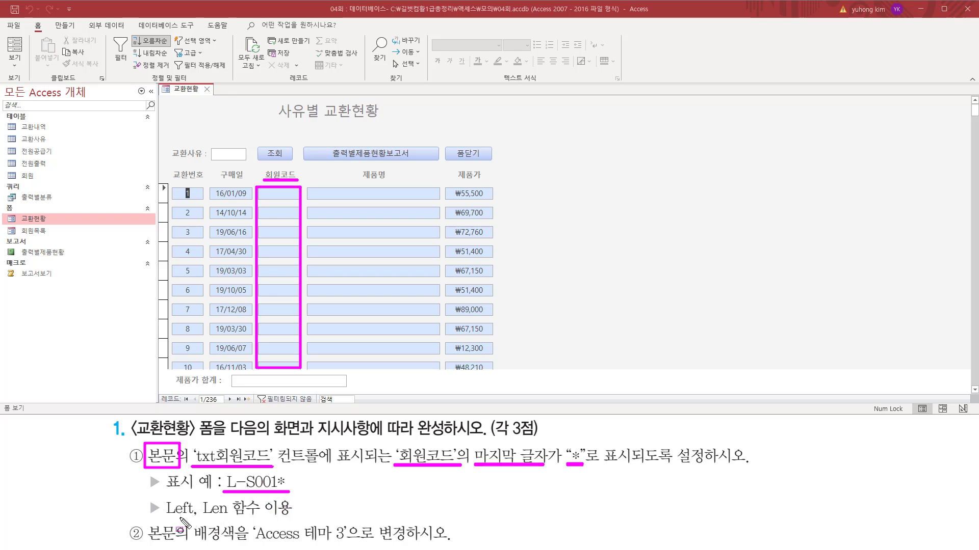
drag(161, 519, 299, 519)
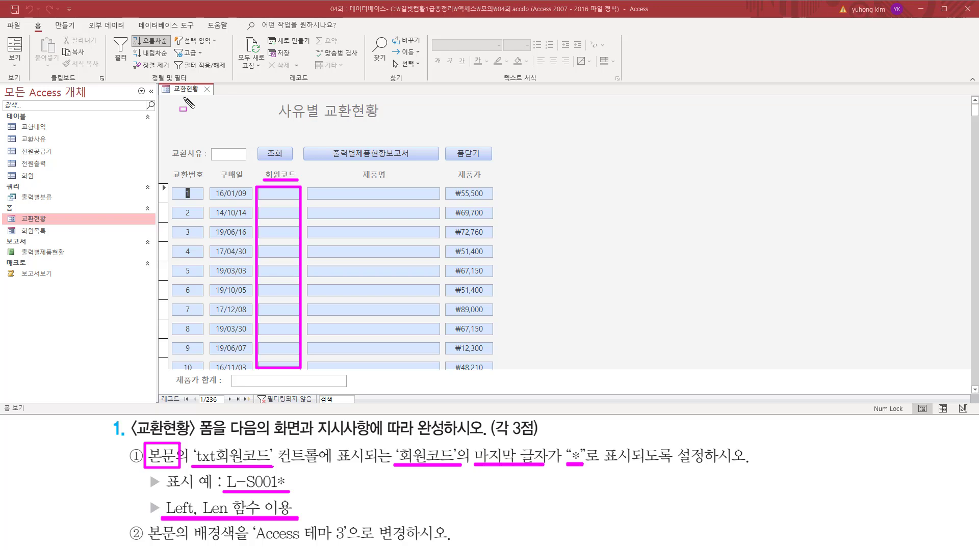
key(Escape)
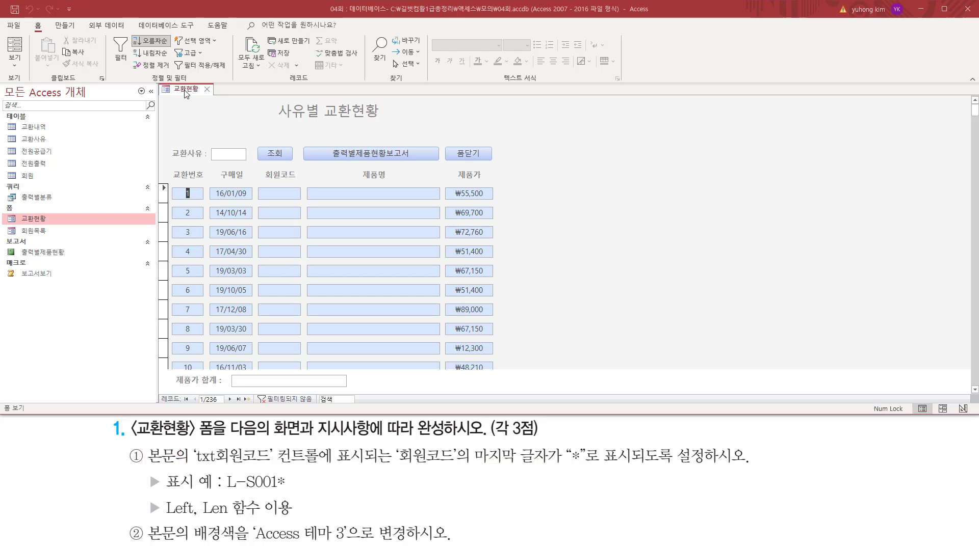
Switch the 교환현황 form to Design View and select the unbound txt회원코드 text box in the 본문 section
right_click(186, 93)
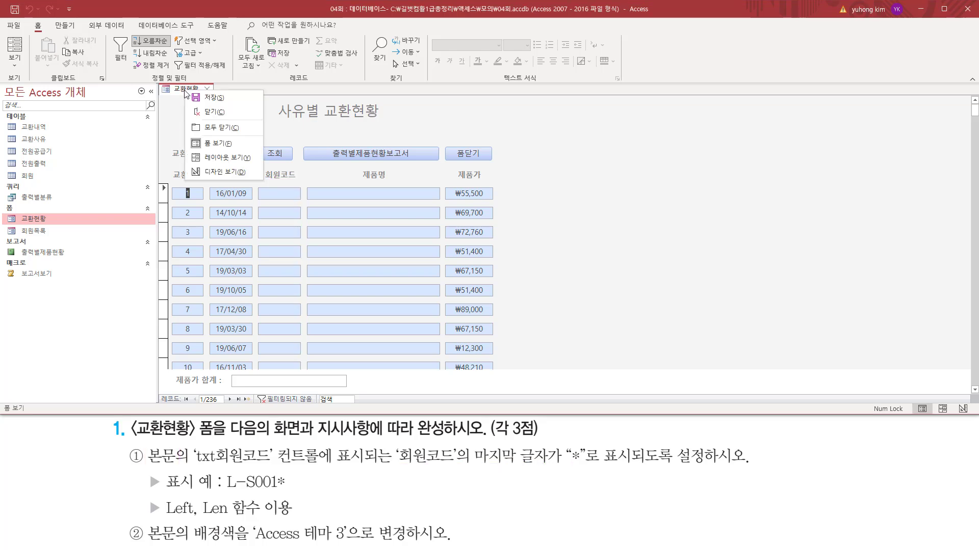
click(214, 173)
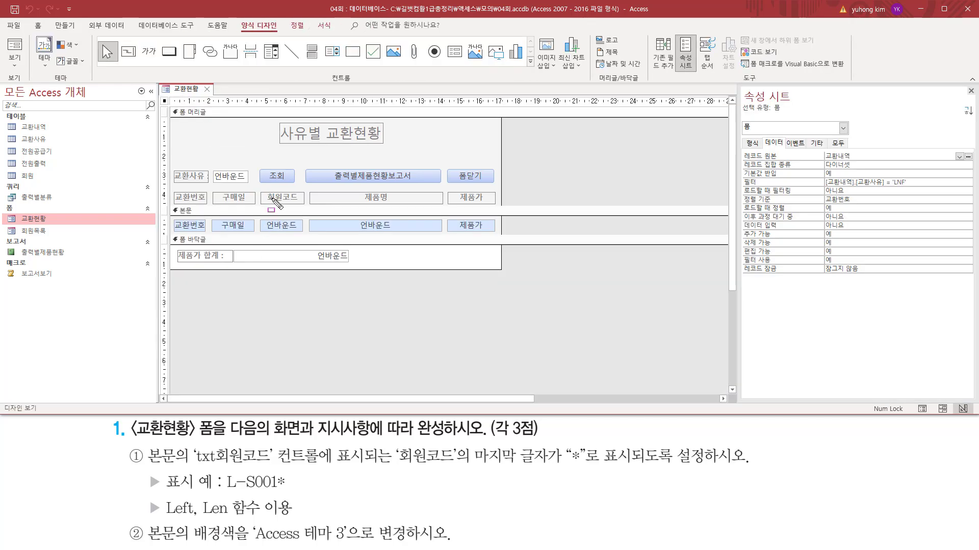
drag(263, 190, 300, 205)
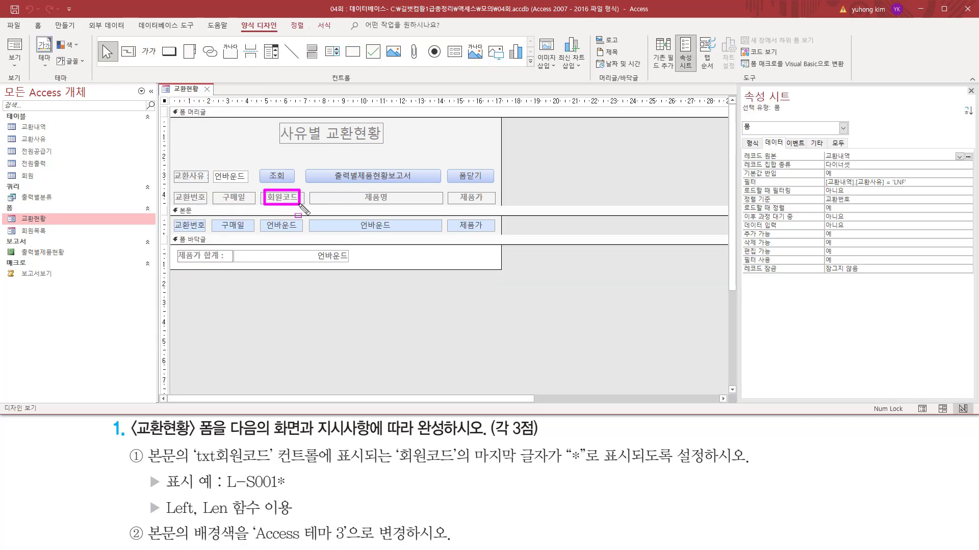
click(273, 224)
drag(255, 213, 304, 238)
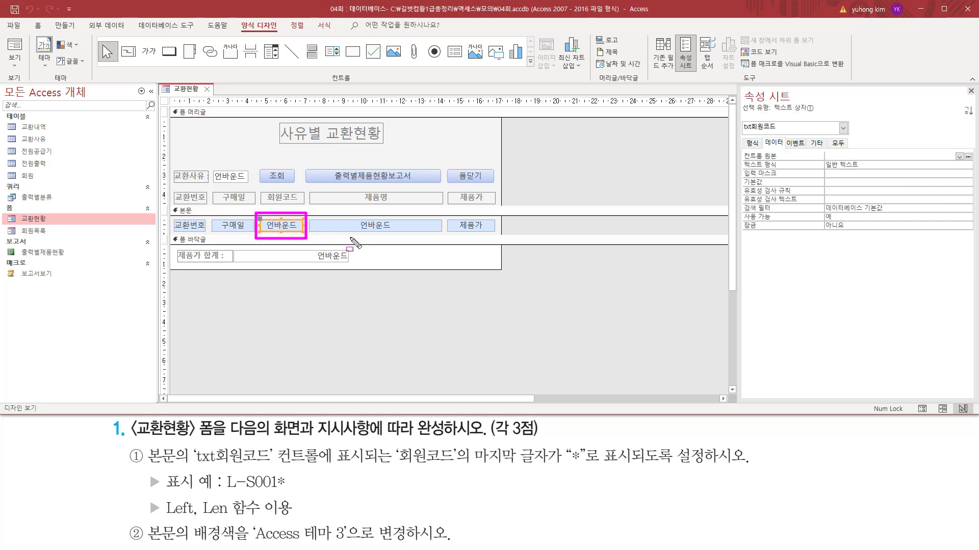
drag(737, 132, 780, 131)
mouse_move(762, 136)
mouse_down()
mouse_move(761, 149)
mouse_move(887, 162)
mouse_move(947, 153)
mouse_up()
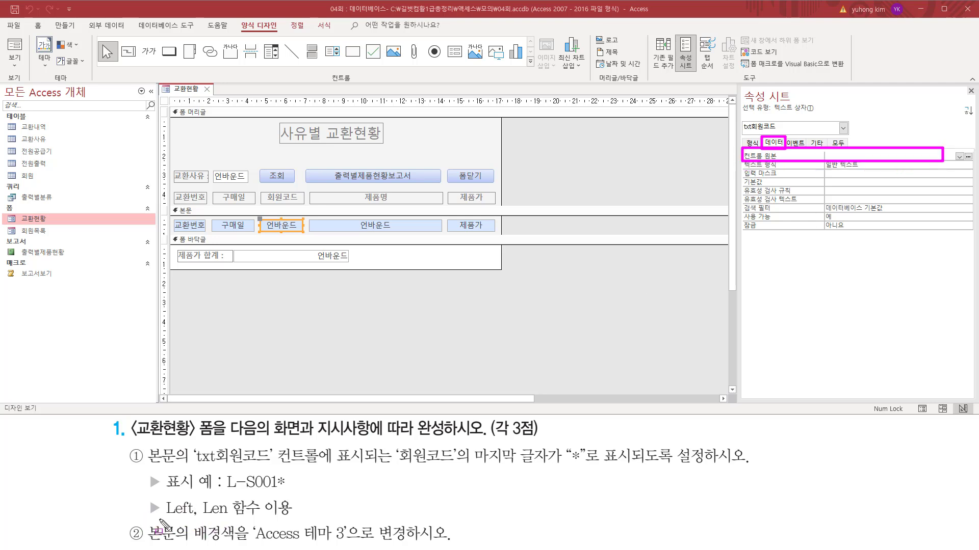
drag(161, 520, 303, 523)
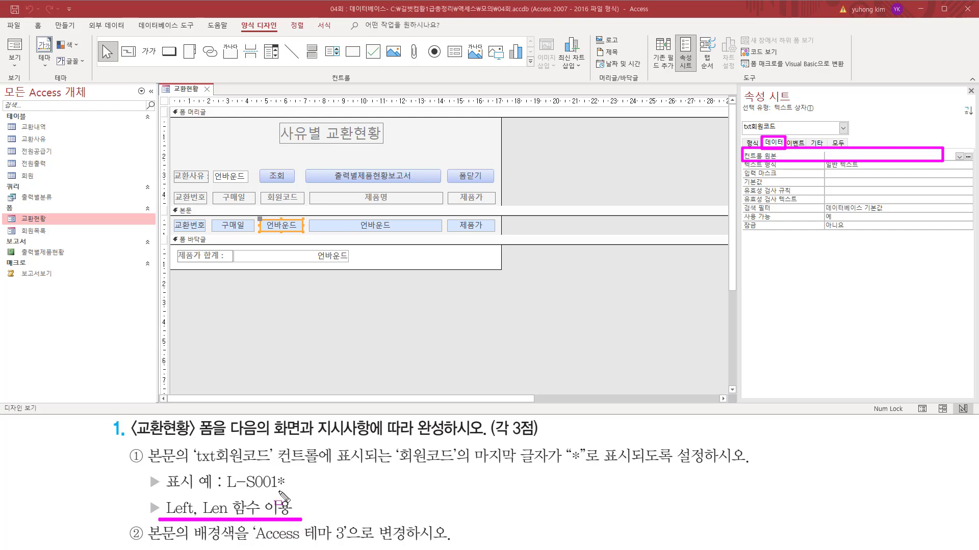
key(Escape)
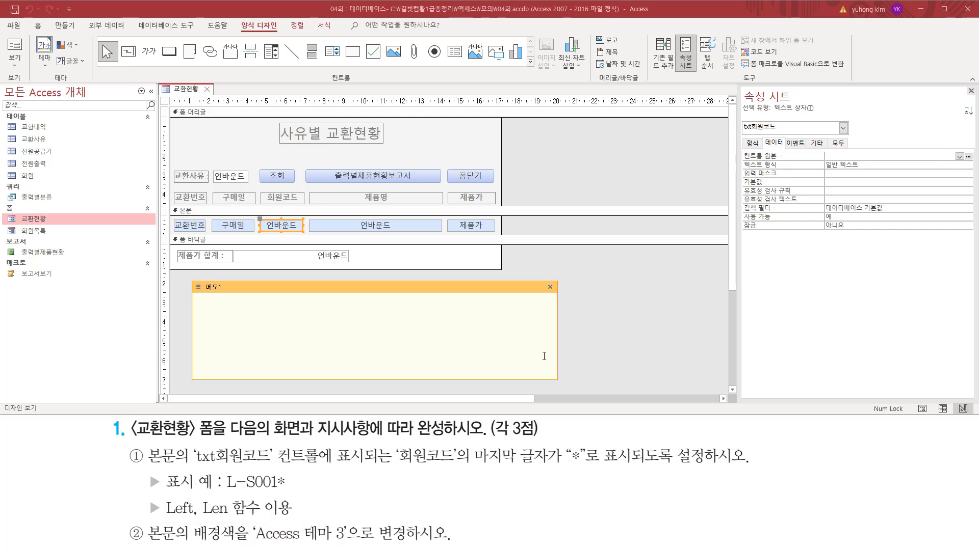
Write the sample member code L-S0011 on the first line of the 메모1 note
drag(219, 493, 288, 493)
key(Escape)
text(S0011)
drag(191, 319, 253, 318)
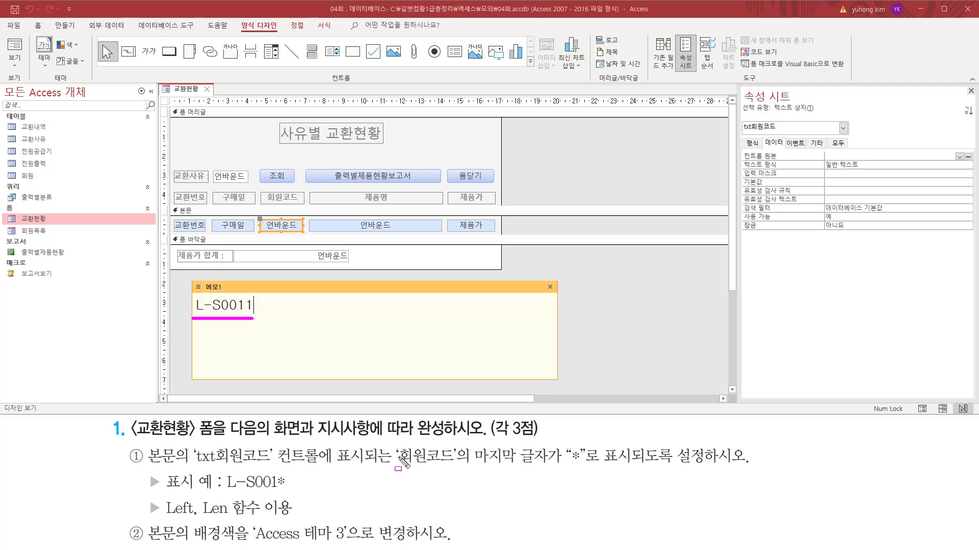
drag(471, 465, 600, 465)
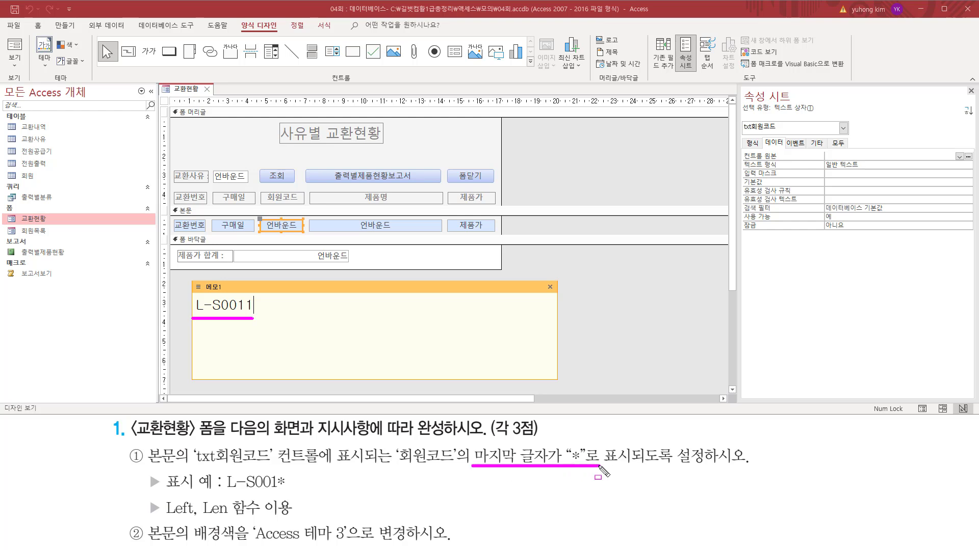
drag(278, 472, 284, 488)
drag(245, 296, 255, 297)
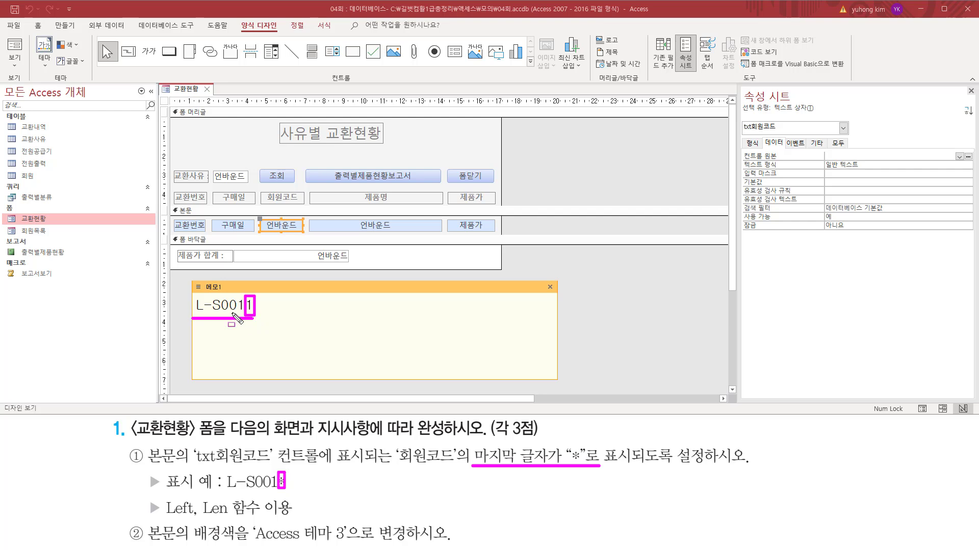
key(Escape)
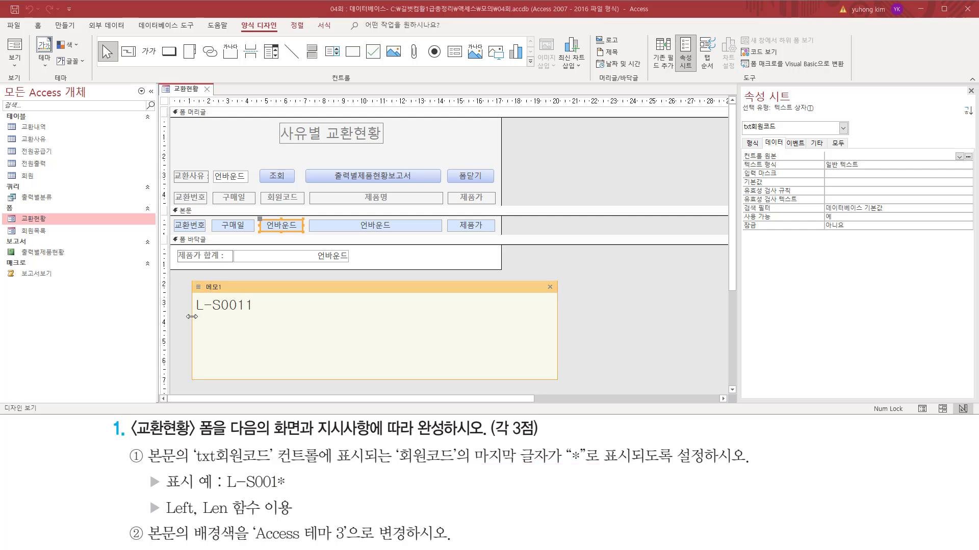
Write the expression len([회원코드])-1 on the second line of the note, below the sample code
key(ctrl+2)
mouse_move(192, 313)
mouse_down()
mouse_move(240, 314)
mouse_move(244, 299)
mouse_up()
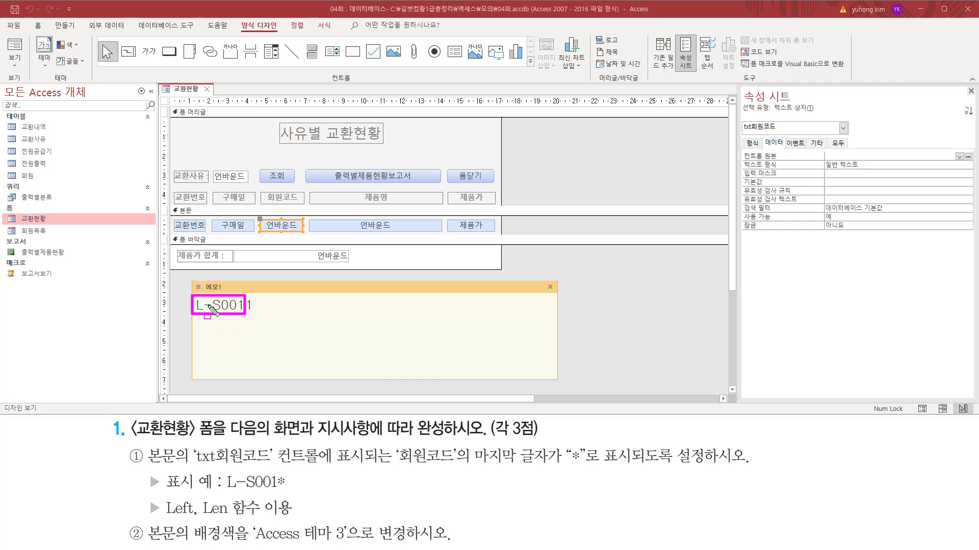
key(Escape)
click(258, 307)
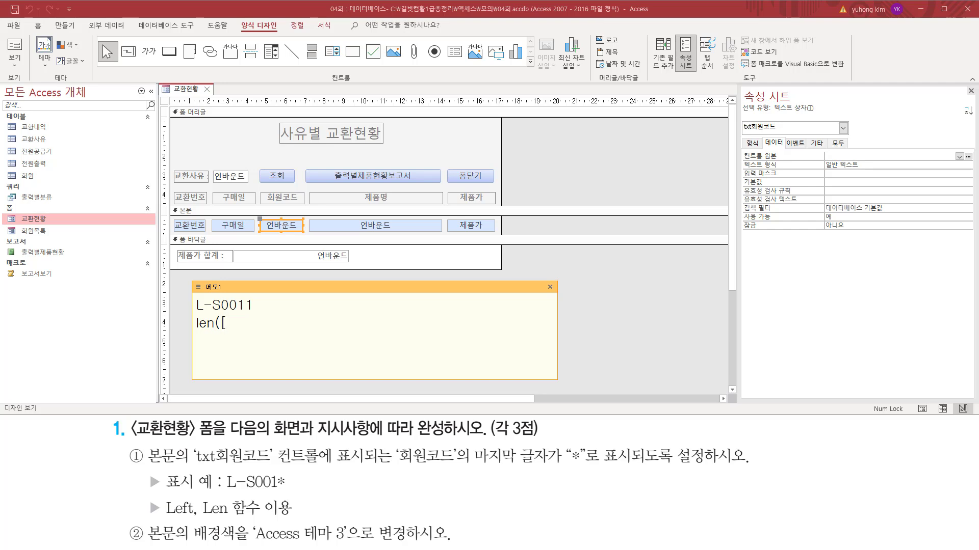
text(회원코드)
mouse_move(191, 314)
mouse_down()
mouse_move(255, 314)
mouse_move(256, 294)
mouse_up()
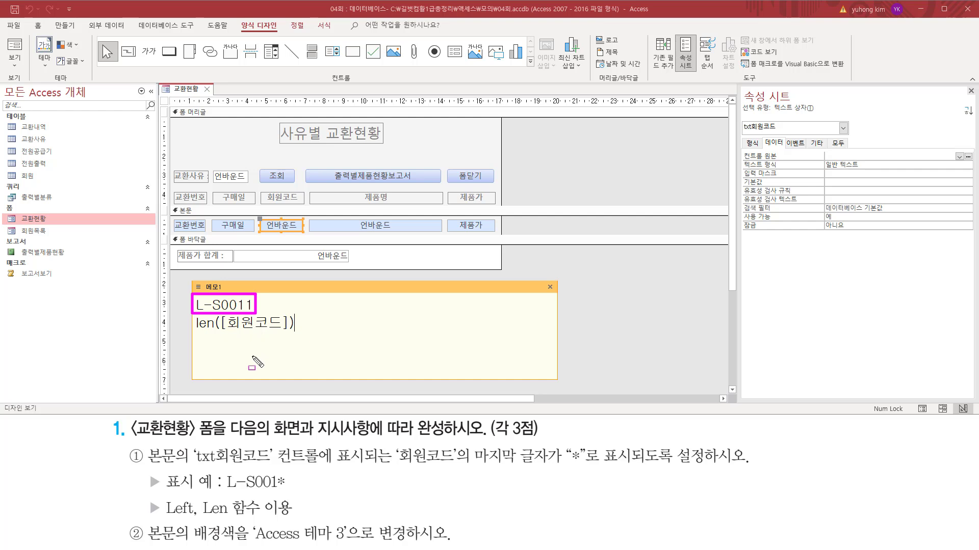
key(Escape)
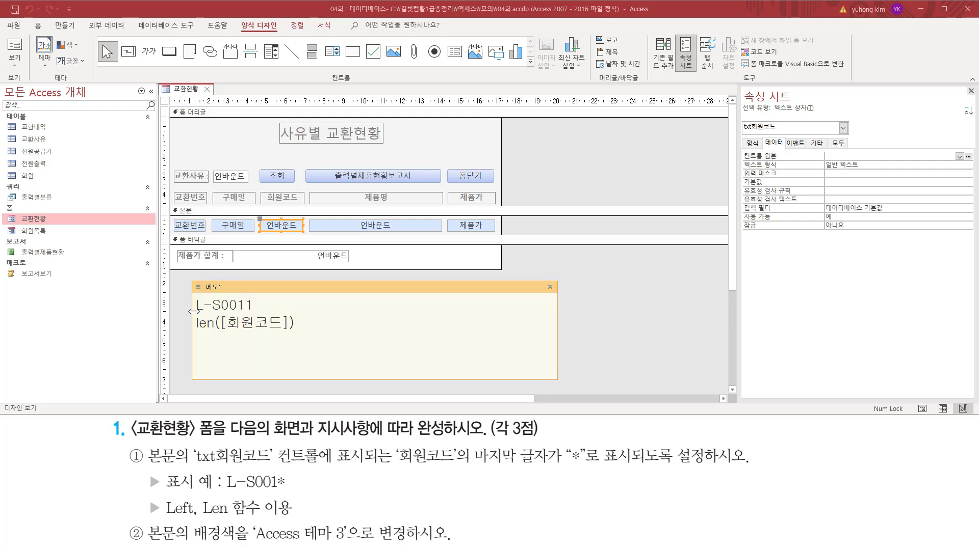
mouse_move(195, 311)
mouse_down()
mouse_move(248, 312)
mouse_move(246, 297)
mouse_up()
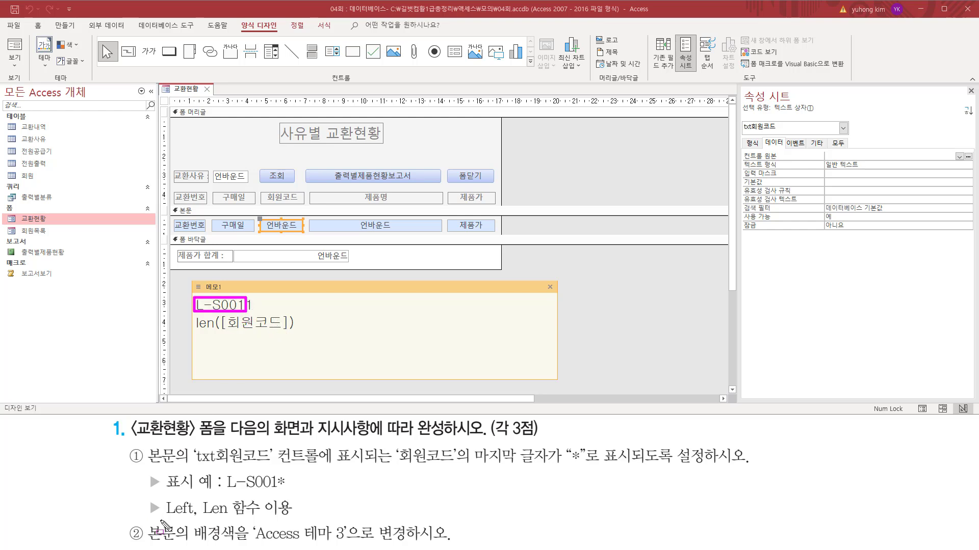
drag(165, 515, 198, 516)
key(Escape)
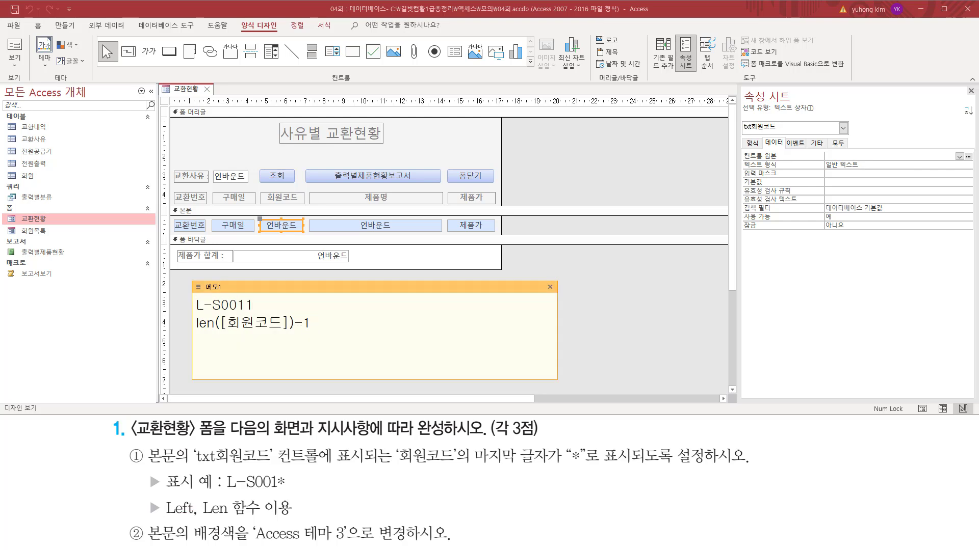
Delete the len([회원코드])-1 line from the note, keeping the sample code line
mouse_move(190, 331)
mouse_down()
mouse_move(306, 336)
mouse_move(313, 321)
mouse_up()
key(Escape)
drag(163, 516, 197, 517)
mouse_move(199, 307)
mouse_down()
mouse_move(245, 312)
mouse_move(197, 300)
mouse_move(246, 304)
mouse_up()
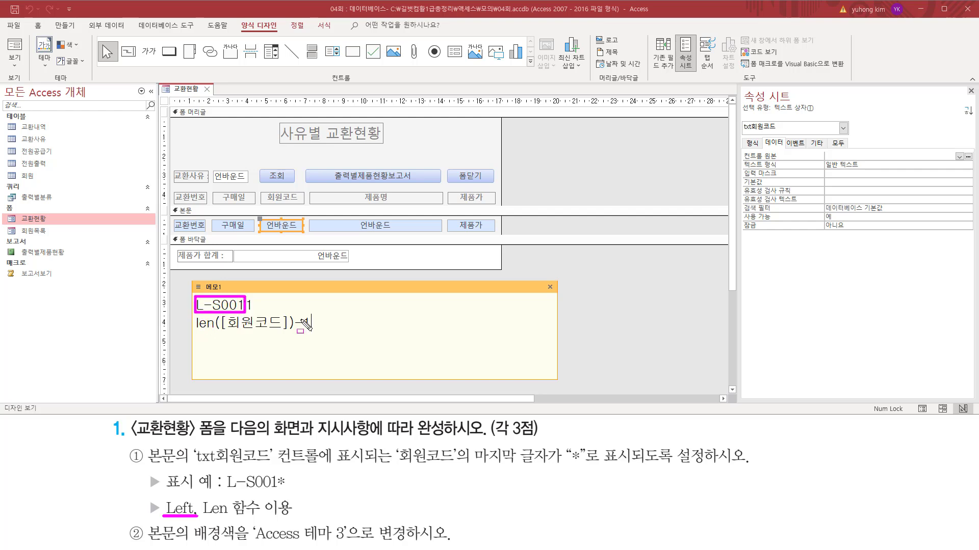
key(Escape)
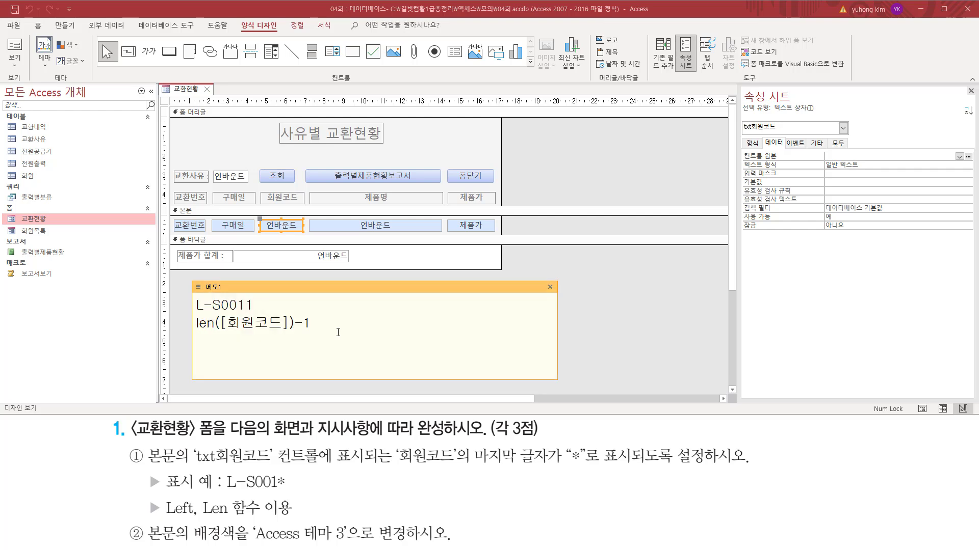
triple_click(338, 332)
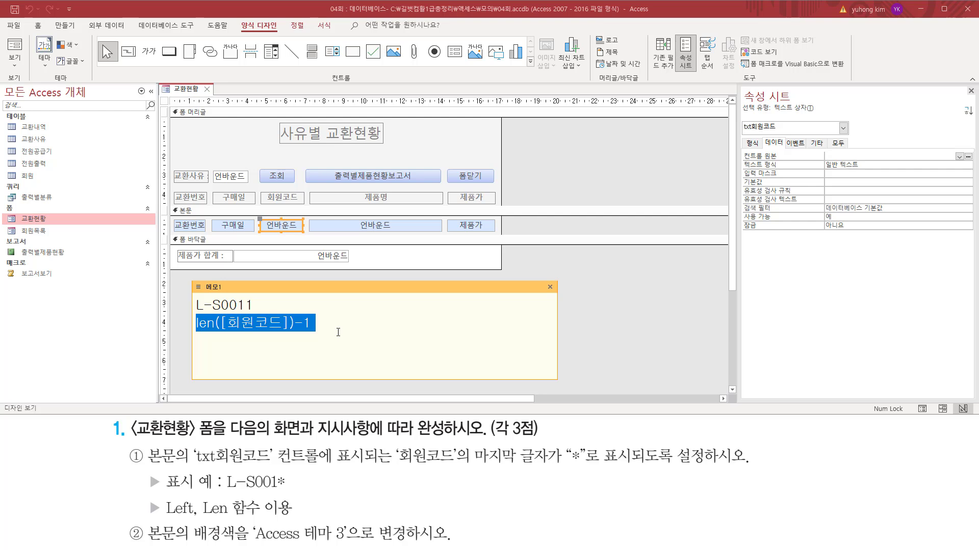
key(Delete)
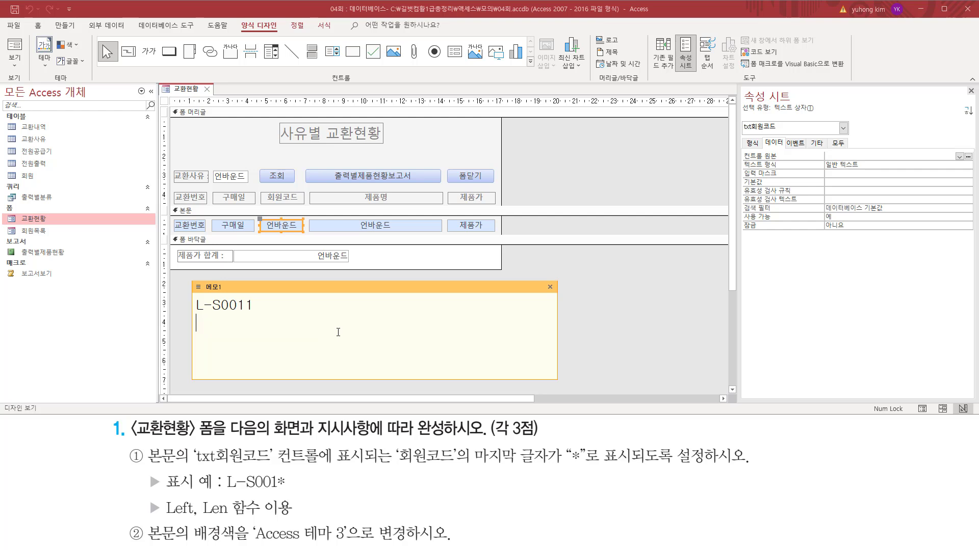
Write the expression =left( [회원코드], len([회원코드])-1 ) on the note's second line
text(=left( [회원)
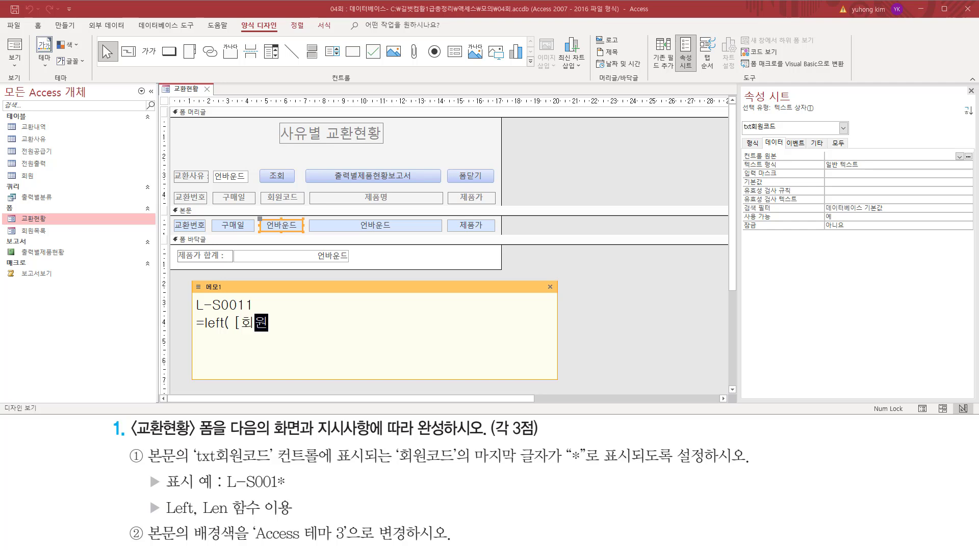
text(코드],)
drag(200, 330, 232, 330)
key(Escape)
text(len([회원코드])-1)
key(Return)
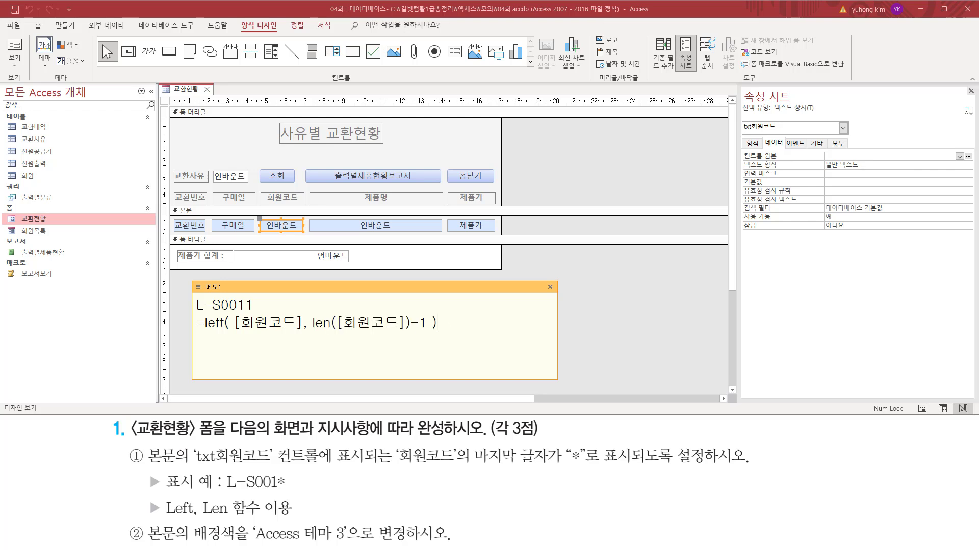
key(ctrl+2)
drag(312, 332, 428, 332)
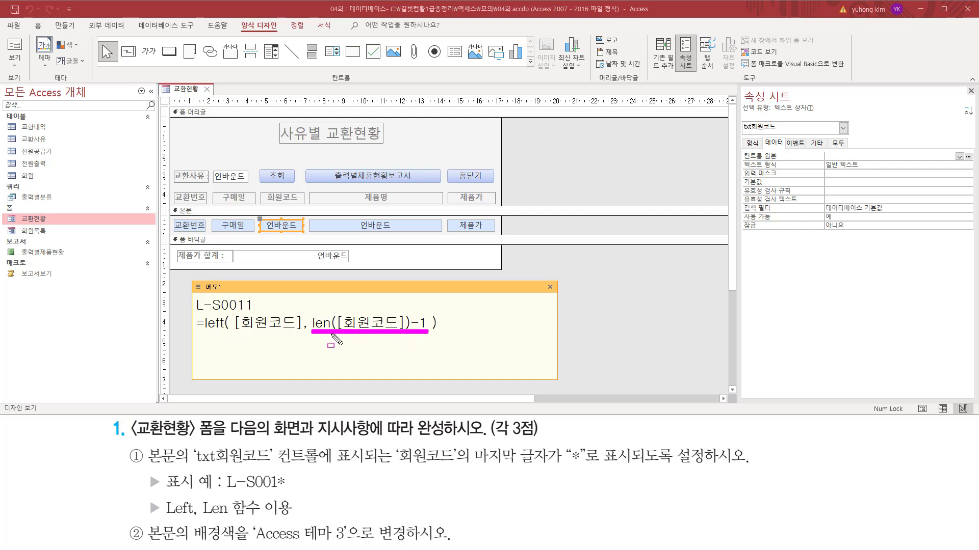
mouse_move(195, 313)
mouse_down()
mouse_move(342, 312)
mouse_move(412, 326)
mouse_move(412, 337)
mouse_up()
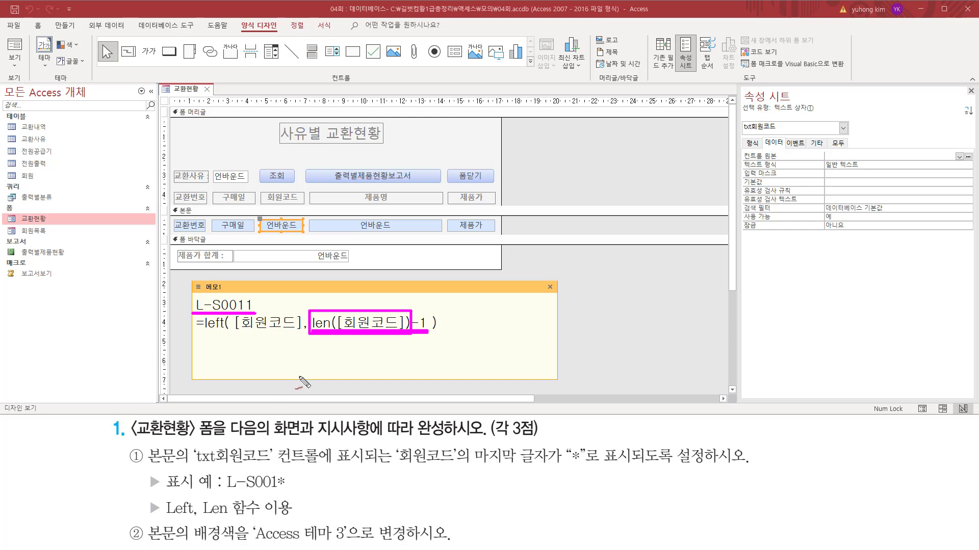
drag(350, 337, 349, 361)
drag(235, 332, 293, 333)
drag(190, 295, 248, 316)
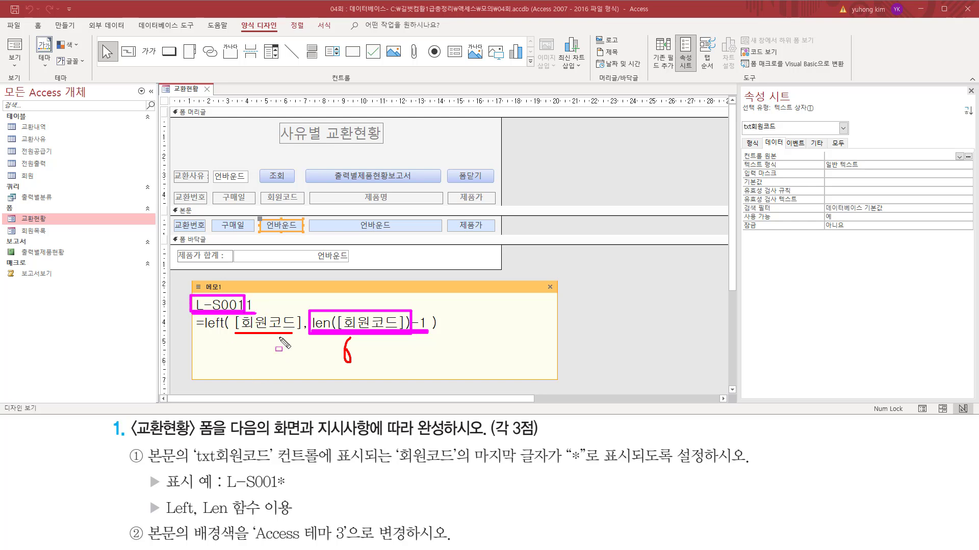
drag(276, 487, 286, 488)
key(Escape)
Append & "*" to the Left expression in the note and change the sample code to L-S00123
click(455, 327)
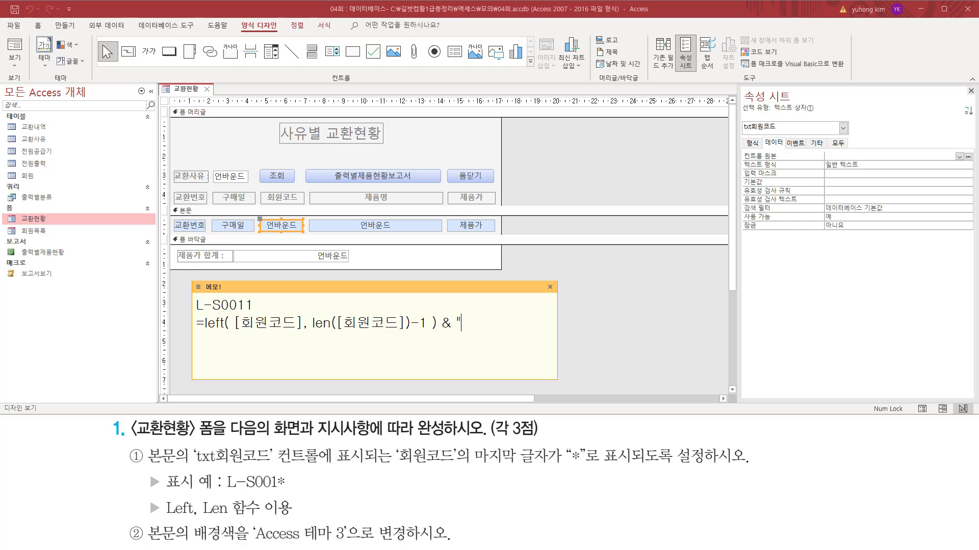
text(& "*")
drag(309, 331, 406, 332)
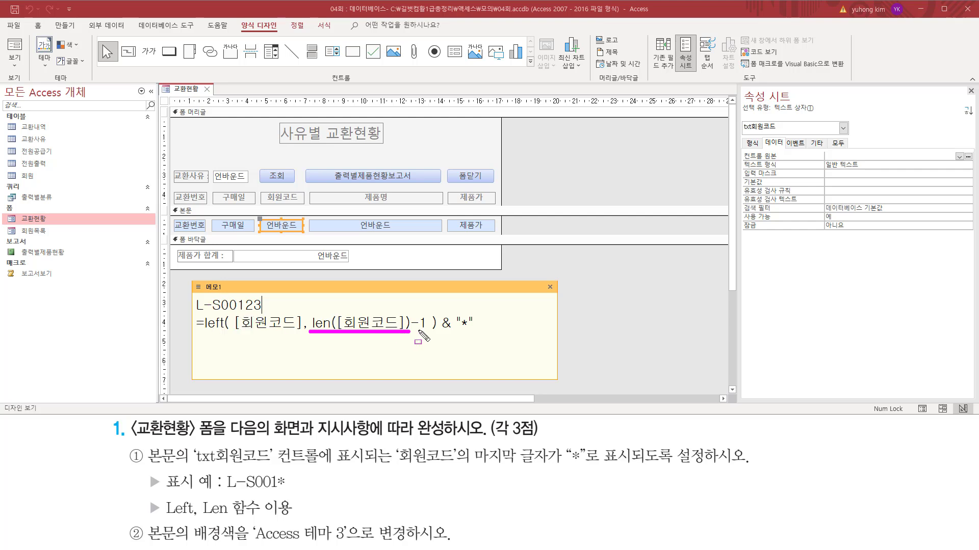
drag(409, 312, 429, 334)
mouse_move(360, 341)
mouse_down()
mouse_move(369, 340)
mouse_move(364, 361)
mouse_up()
mouse_move(201, 332)
mouse_down()
mouse_move(281, 328)
mouse_move(300, 312)
mouse_up()
drag(218, 336, 224, 334)
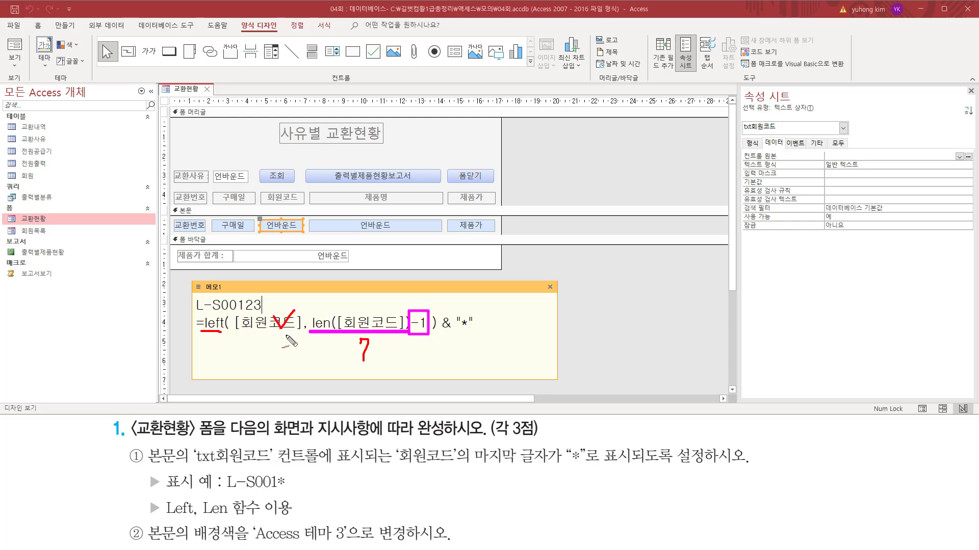
drag(368, 371, 381, 366)
drag(194, 297, 255, 316)
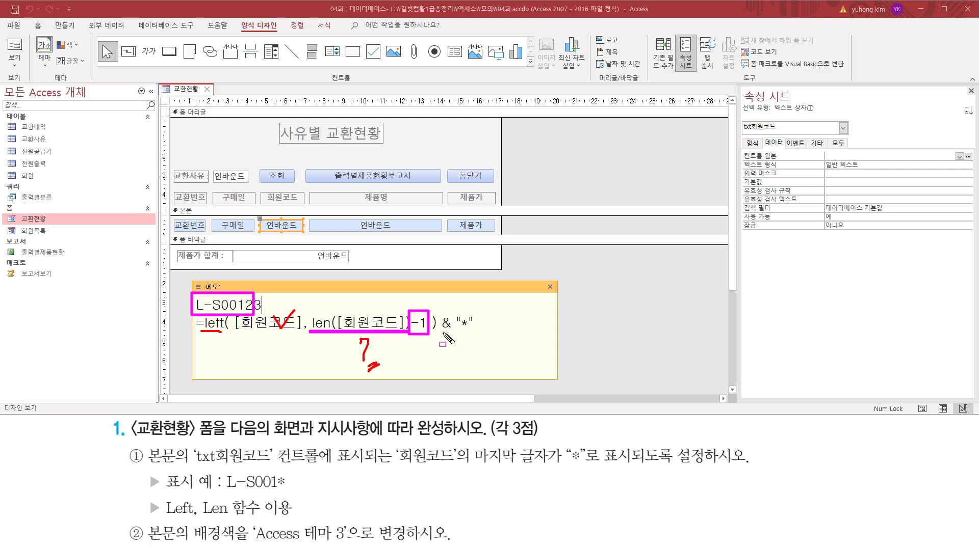
drag(437, 331, 472, 329)
key(Escape)
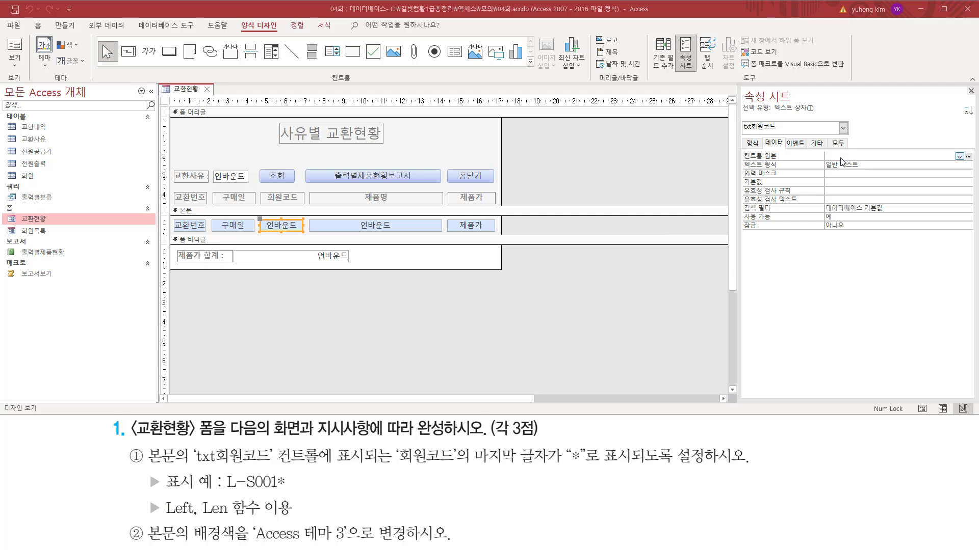
Set the control source of txt회원코드 to =left( [회원코드], len([회원코드])-1 ) & "*"
click(850, 156)
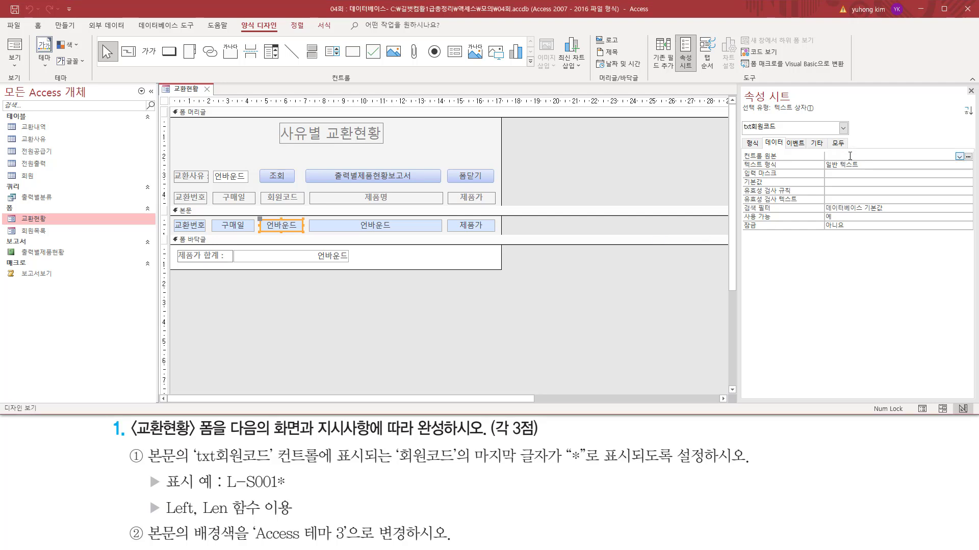
text(=left( [회원코드], len([회원코드])-1 ) & "*")
drag(742, 152, 951, 161)
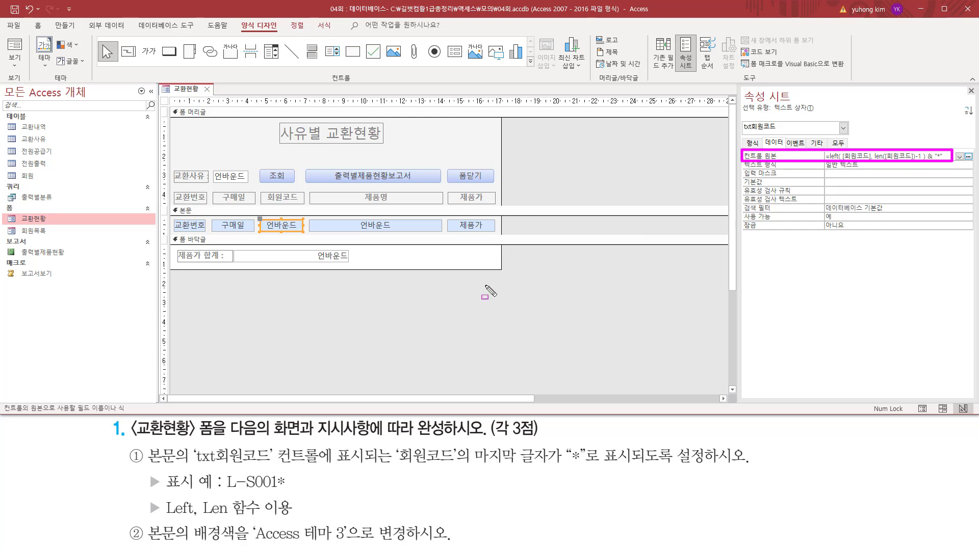
key(Escape)
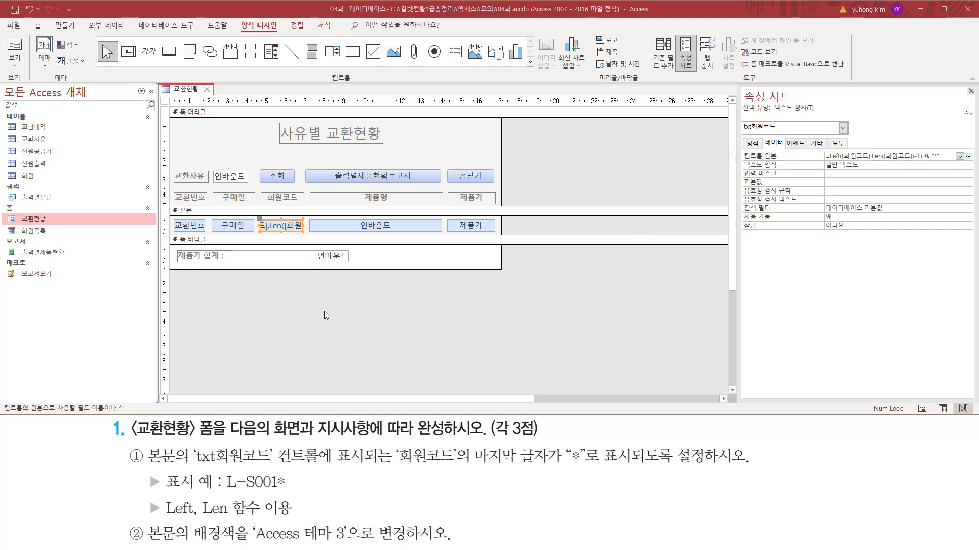
Display the 교환현황 form in Form view and examine the last characters in the 회원코드 column
click(324, 311)
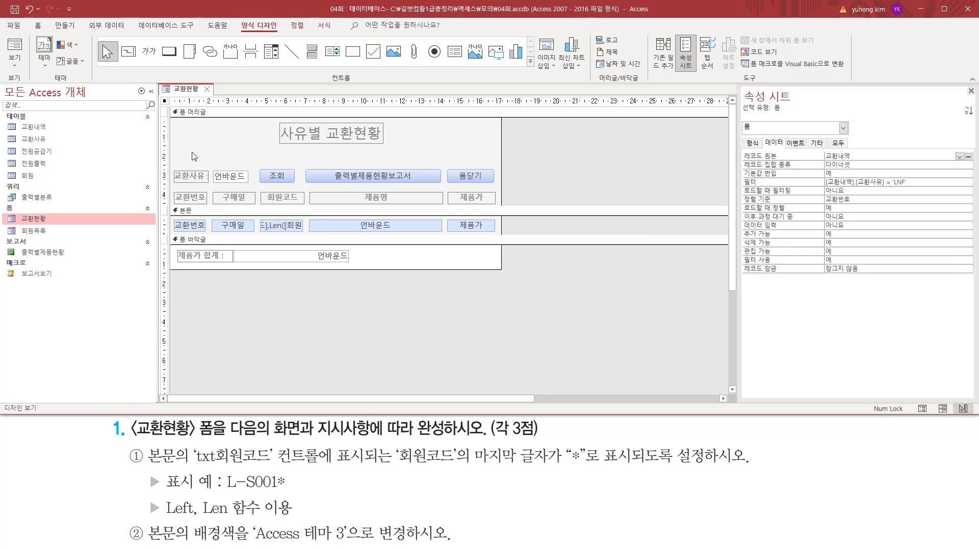
right_click(186, 92)
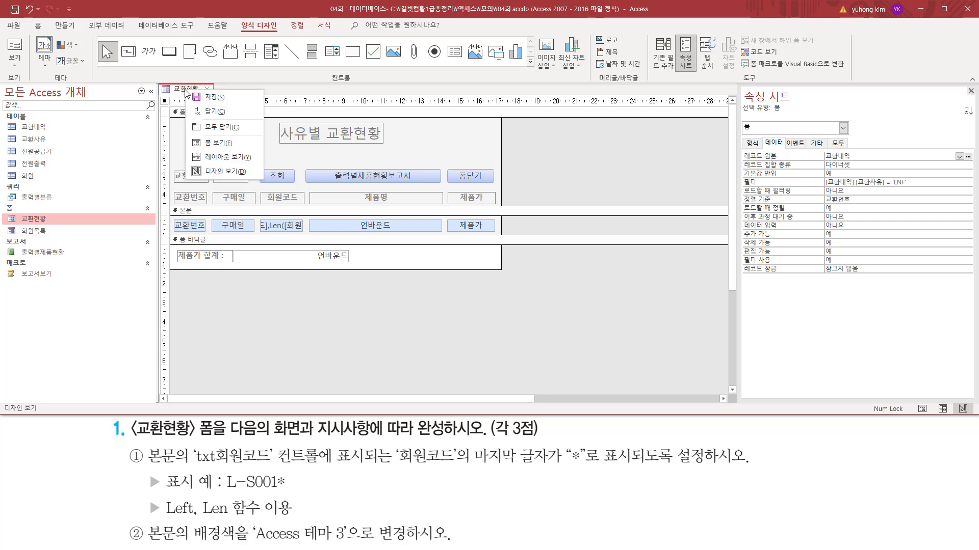
click(208, 143)
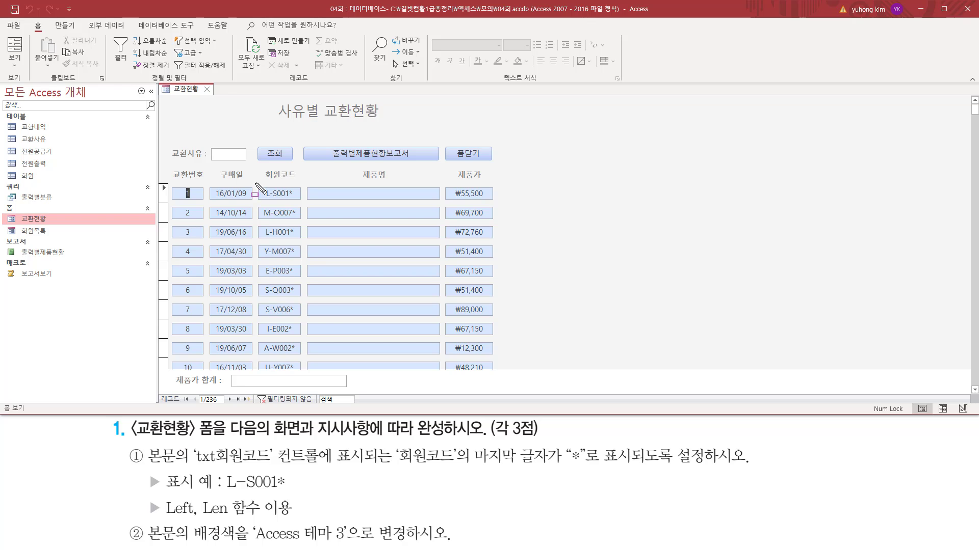
drag(256, 185, 305, 375)
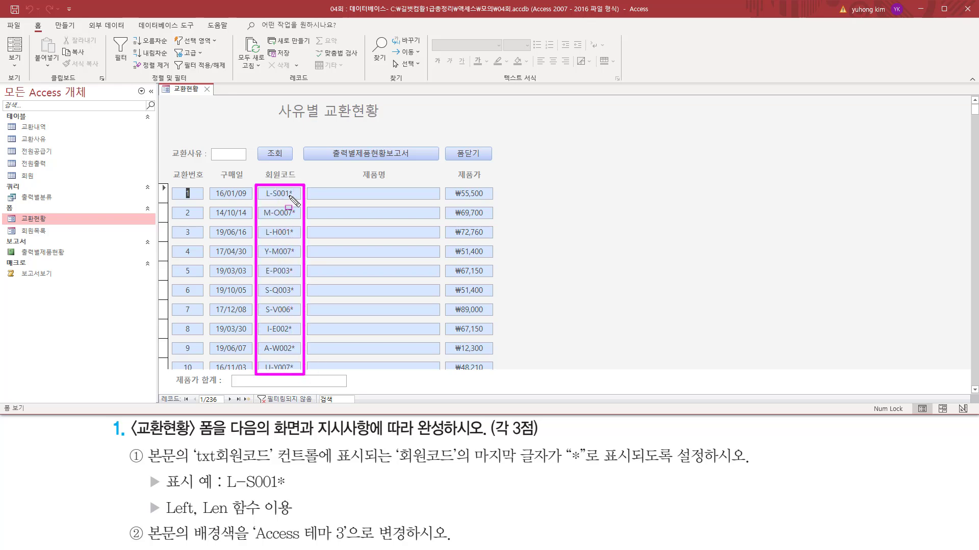
drag(287, 196, 294, 254)
drag(147, 522, 180, 544)
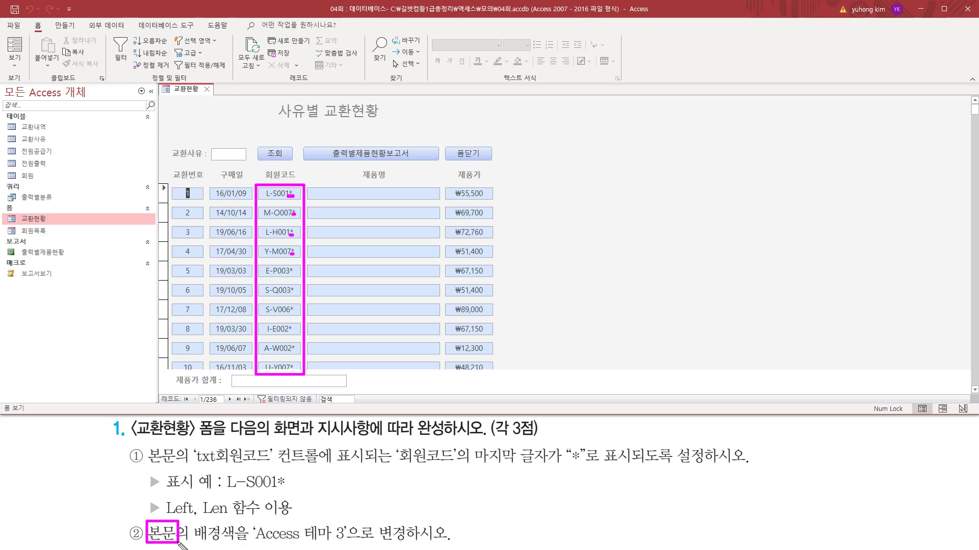
drag(251, 544, 351, 544)
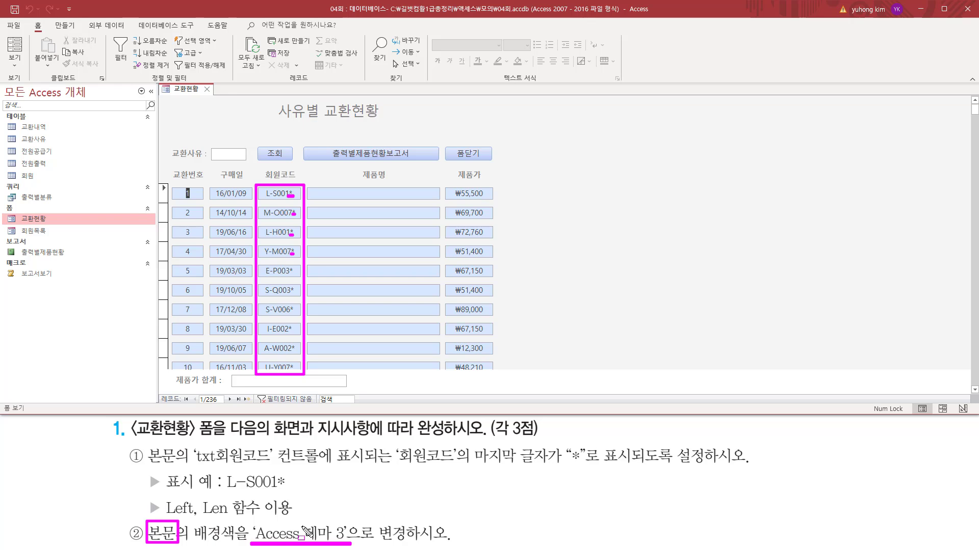
key(Escape)
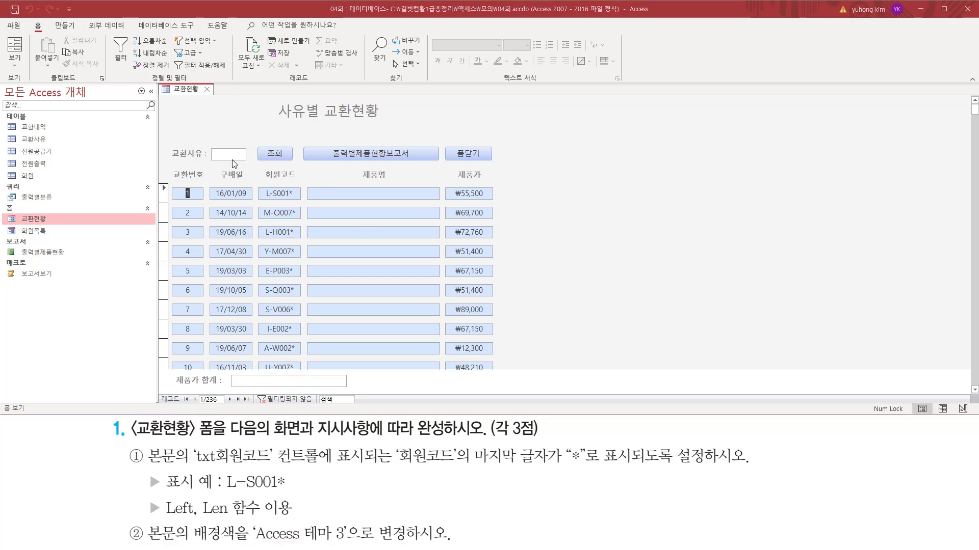
Return the 교환현황 form to Design view and select the 본문 section
right_click(187, 91)
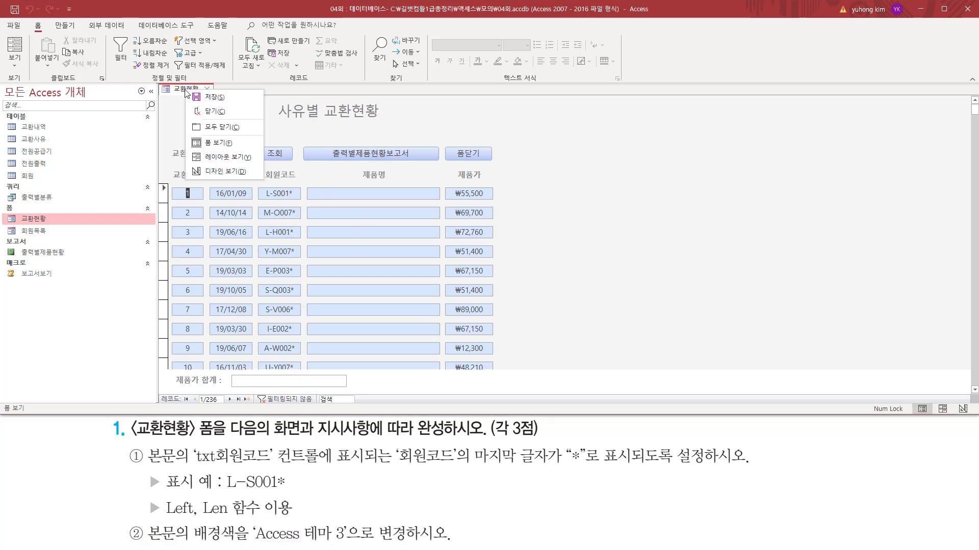
click(213, 170)
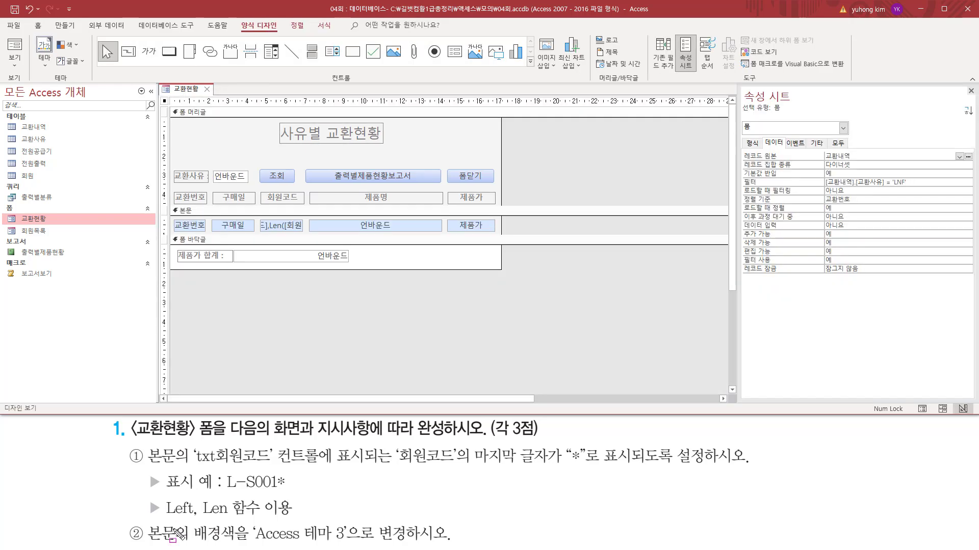
drag(148, 523, 190, 546)
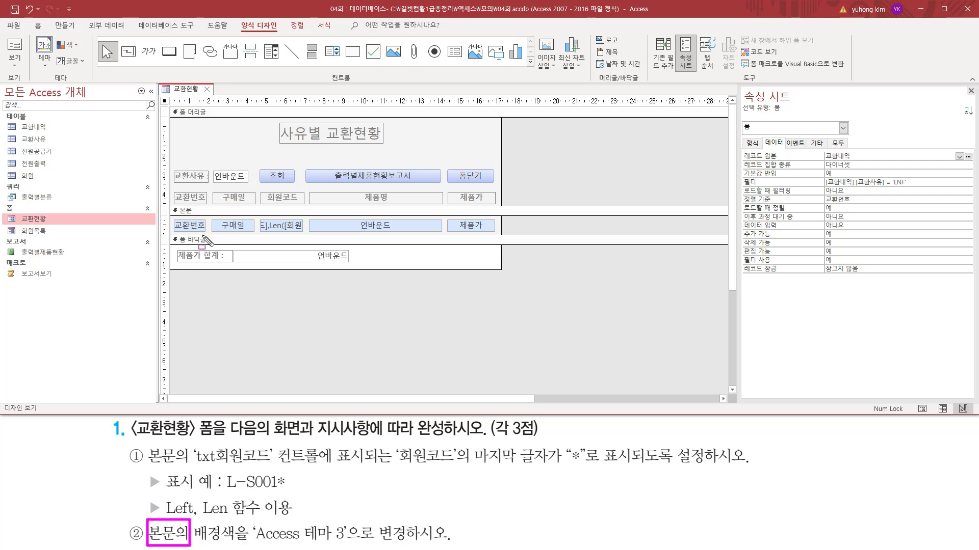
drag(170, 204, 202, 218)
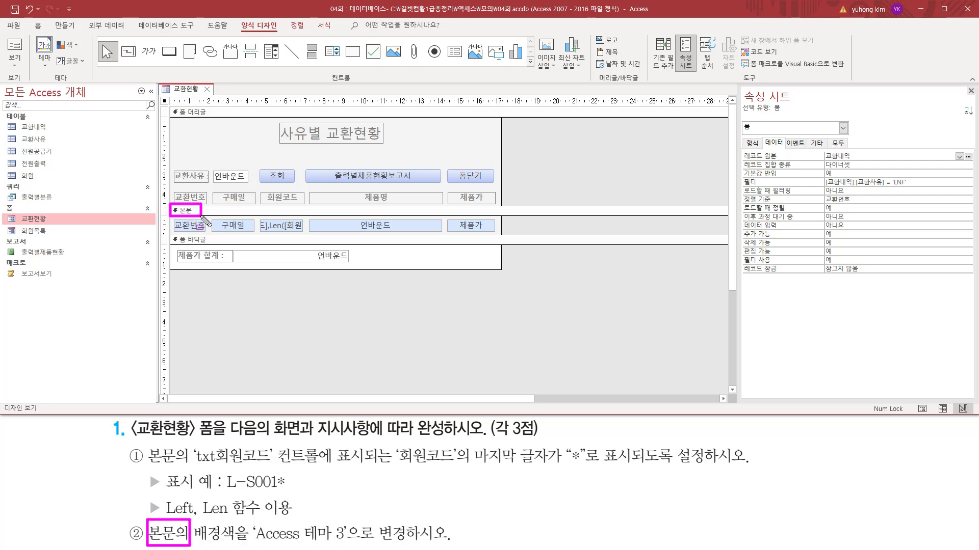
key(Escape)
click(202, 212)
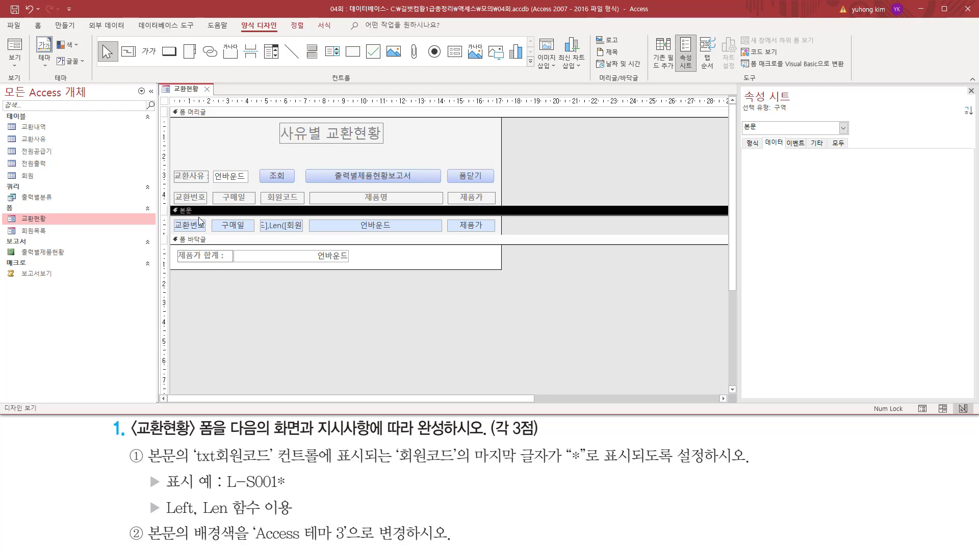
key(ctrl+alt+d)
drag(741, 113, 792, 113)
drag(741, 119, 764, 137)
drag(773, 99, 791, 116)
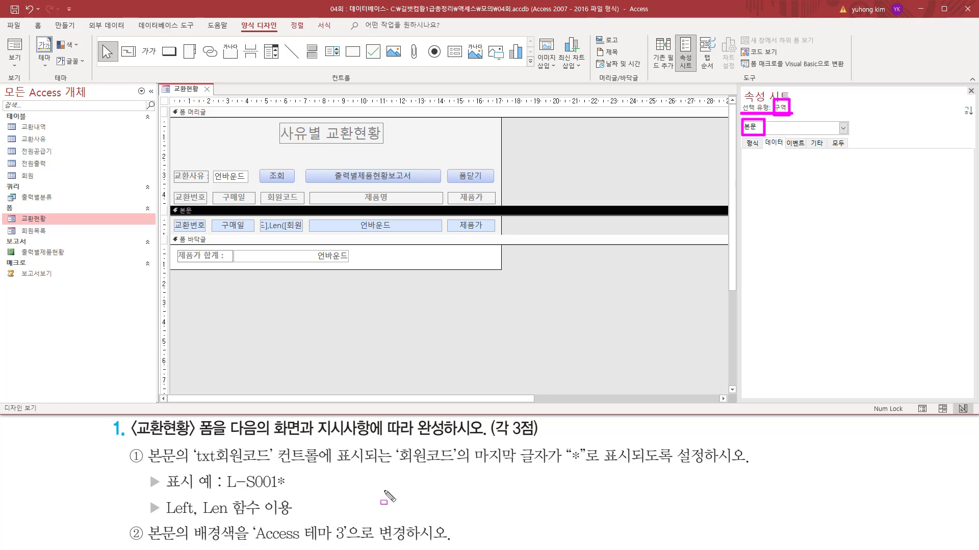
drag(187, 541, 235, 540)
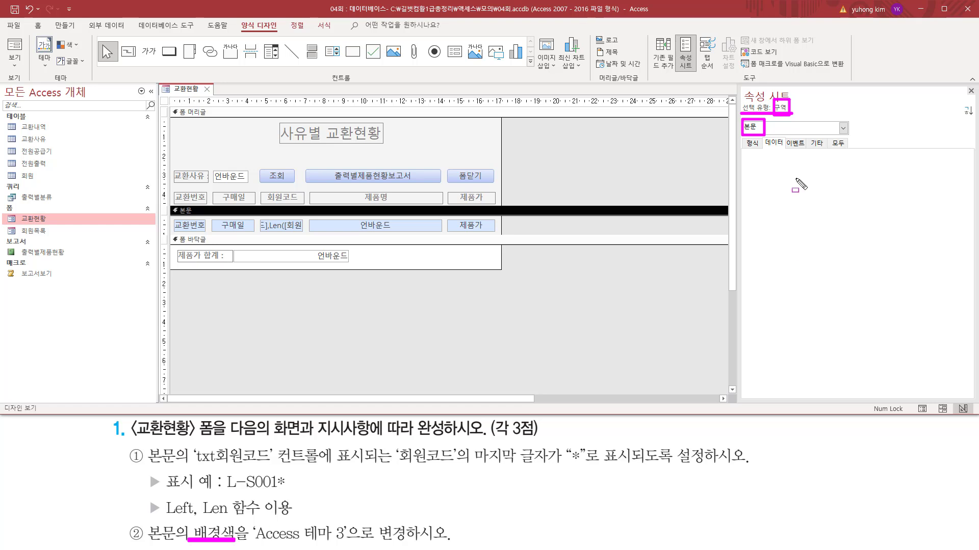
drag(738, 136, 763, 148)
key(Escape)
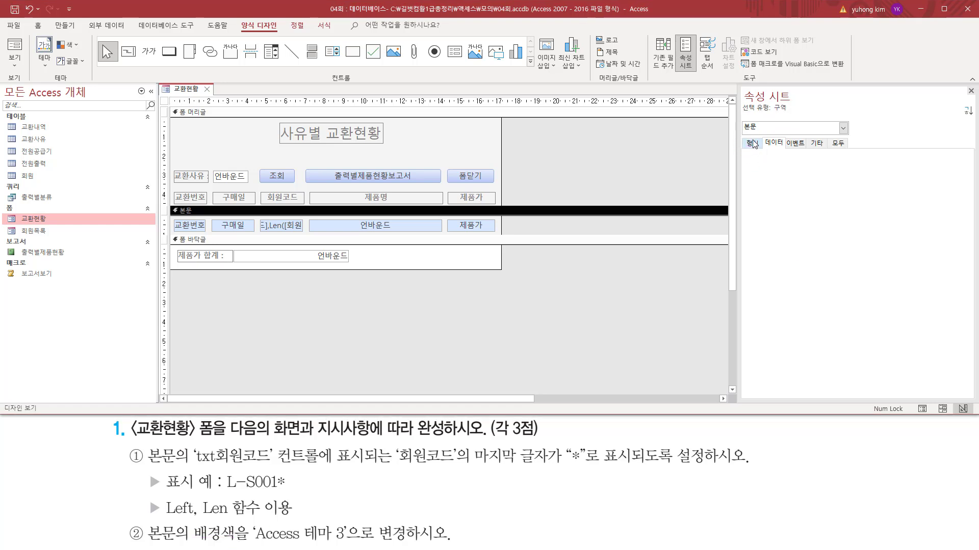
Set the background colour (배경색) of the 본문 section to Access 테마 3
click(753, 143)
drag(742, 137, 763, 147)
mouse_move(741, 178)
mouse_down()
mouse_move(769, 179)
mouse_move(771, 169)
mouse_up()
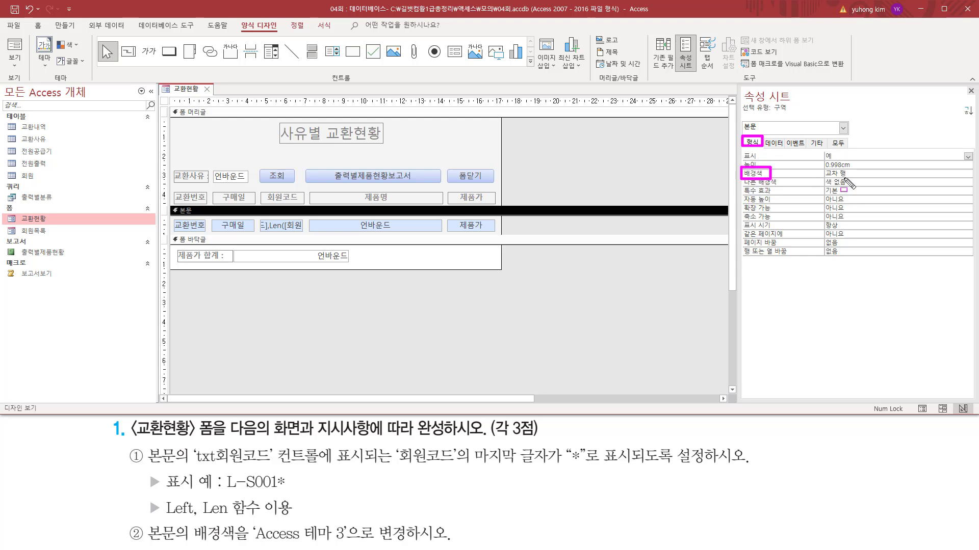
drag(820, 179, 858, 179)
key(Escape)
click(874, 173)
key(ctrl+2)
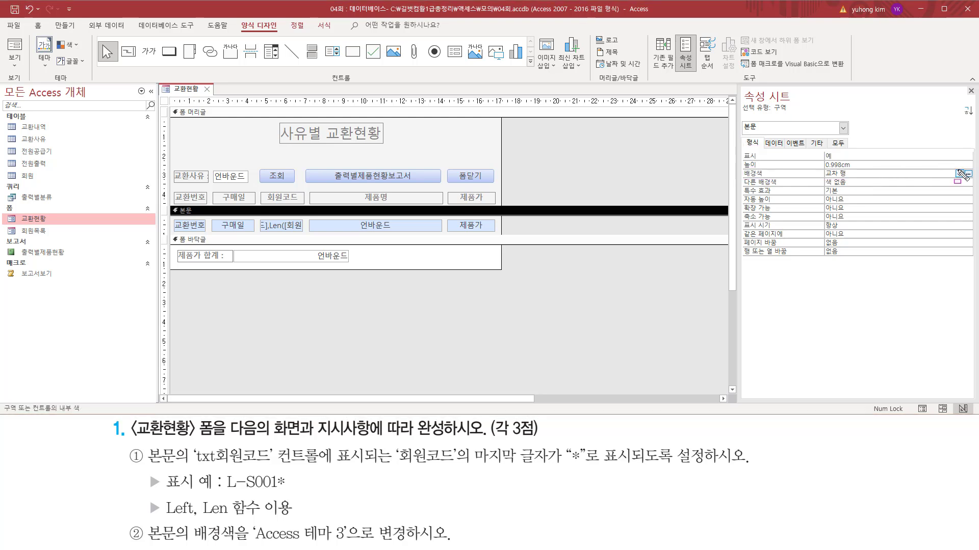
drag(951, 167, 964, 180)
key(Escape)
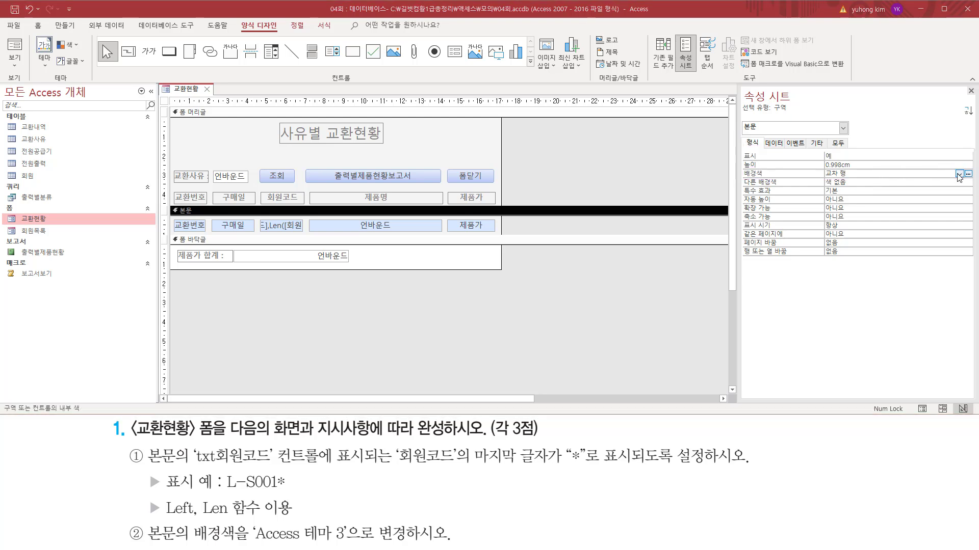
click(958, 174)
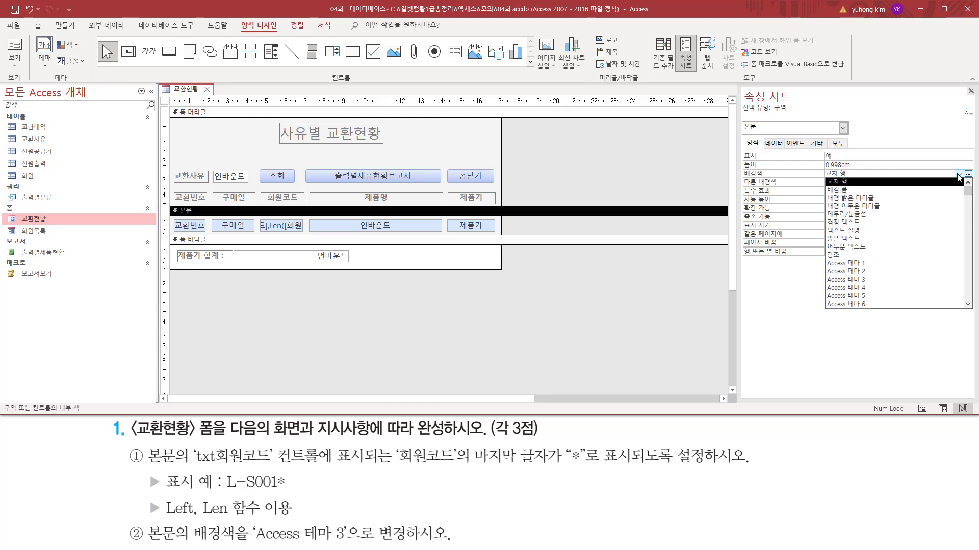
click(870, 280)
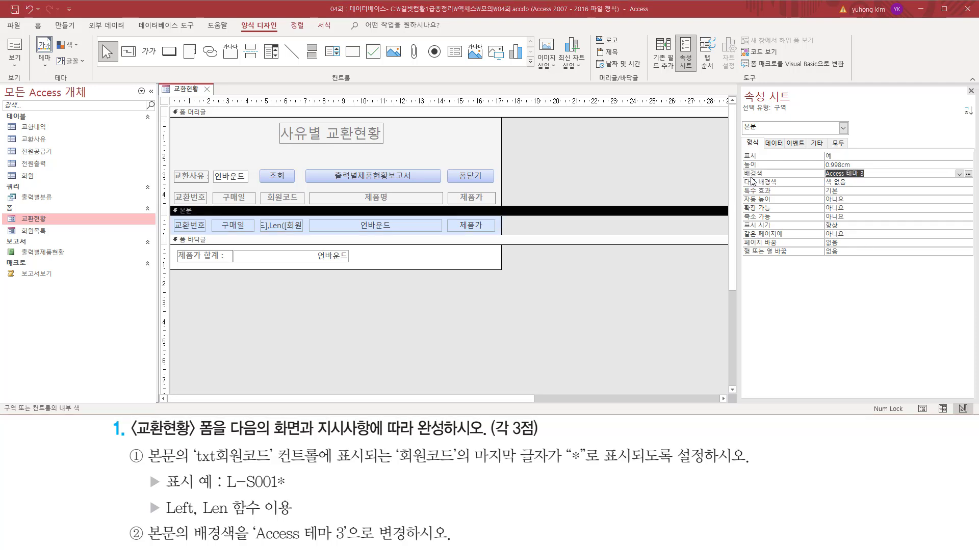
click(855, 174)
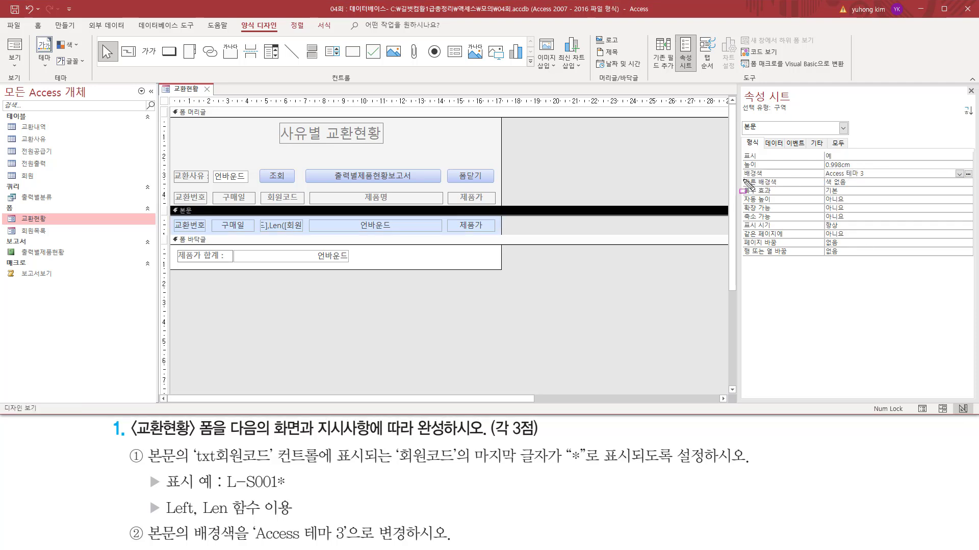
drag(742, 181, 874, 165)
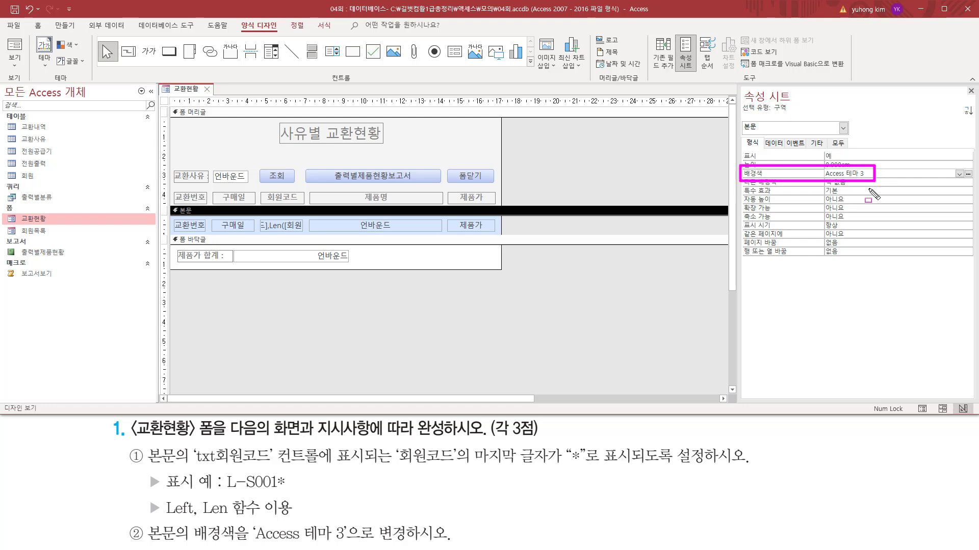
Show the 교환현황 form in Form view to check the 본문 section's background colour
click(308, 316)
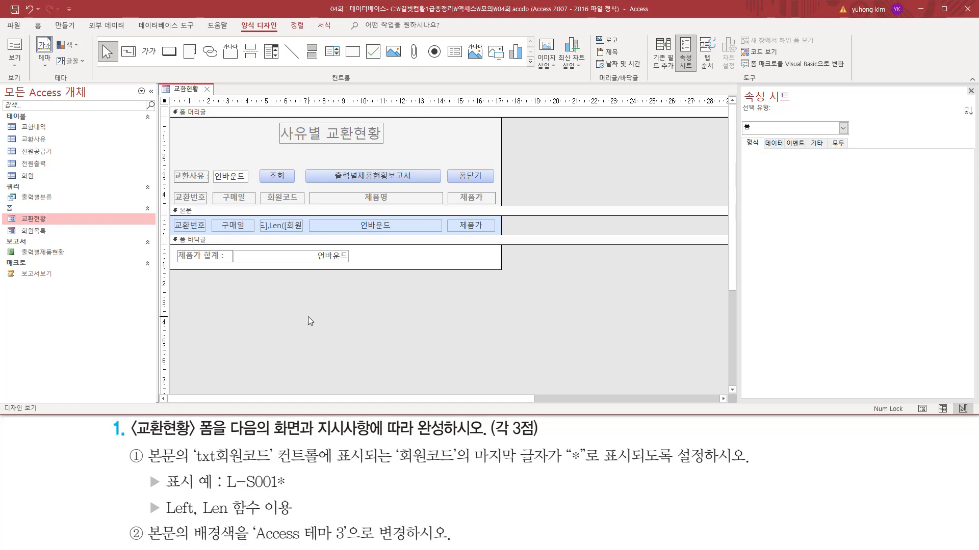
right_click(184, 89)
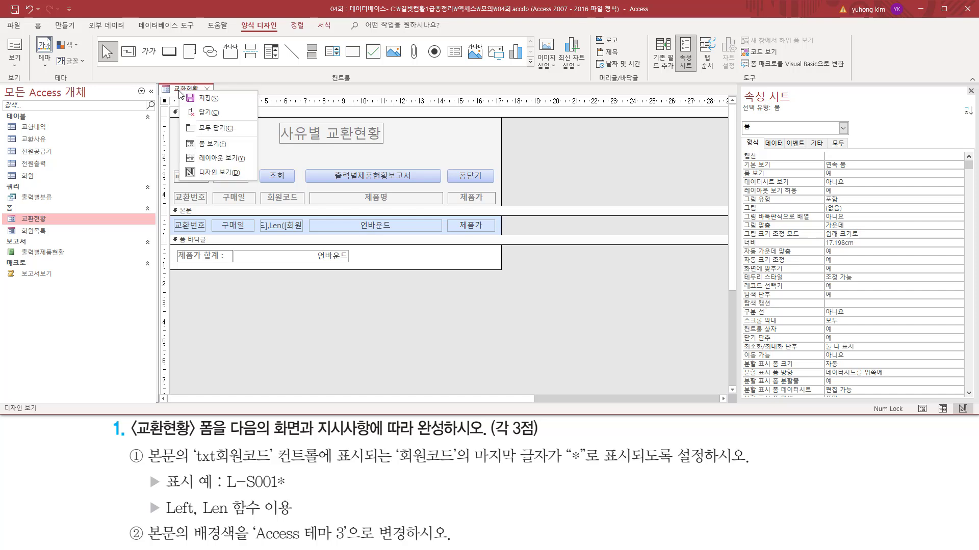
click(200, 145)
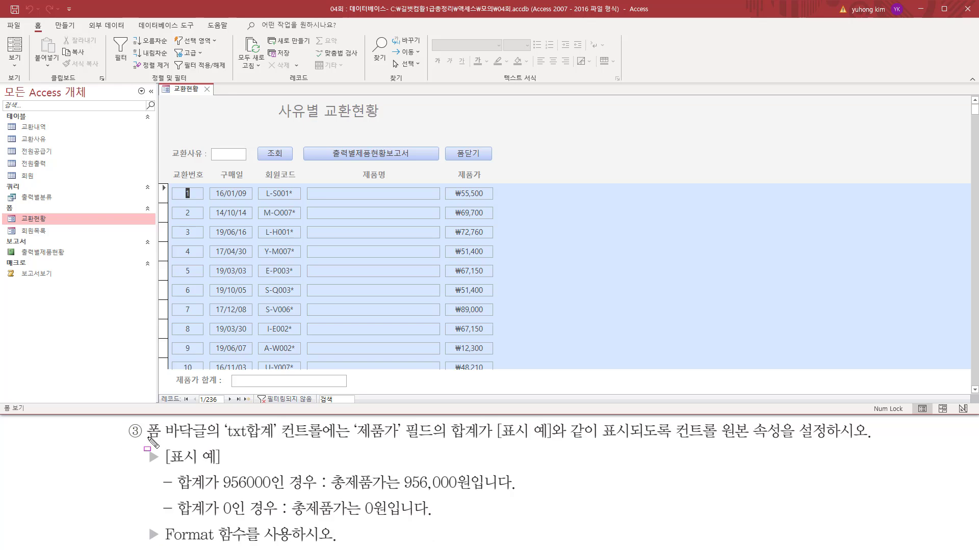
Read the txt합계 control source requirements, covering the 제품가 field, the display examples and the Format function
drag(148, 441, 329, 451)
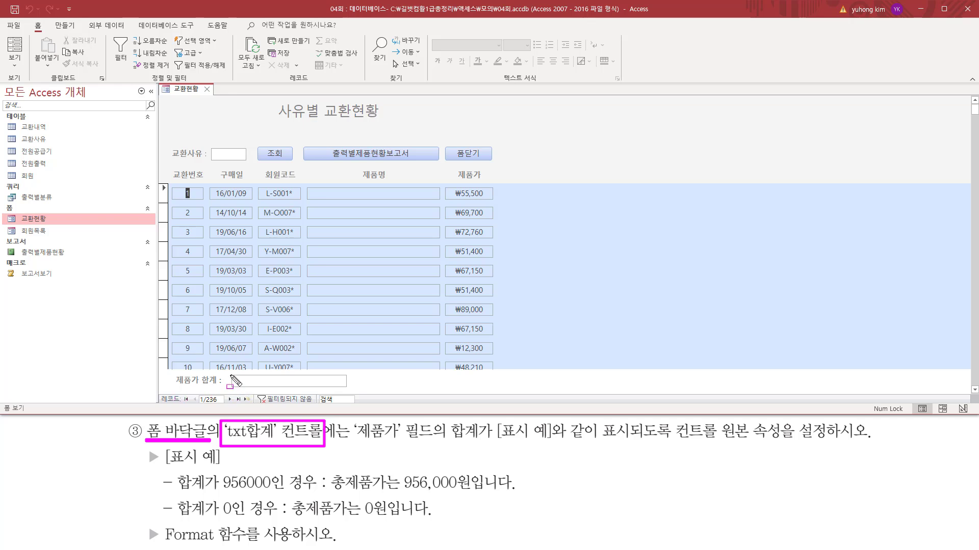
mouse_move(231, 374)
mouse_down()
mouse_move(328, 400)
mouse_move(351, 396)
mouse_move(349, 388)
mouse_up()
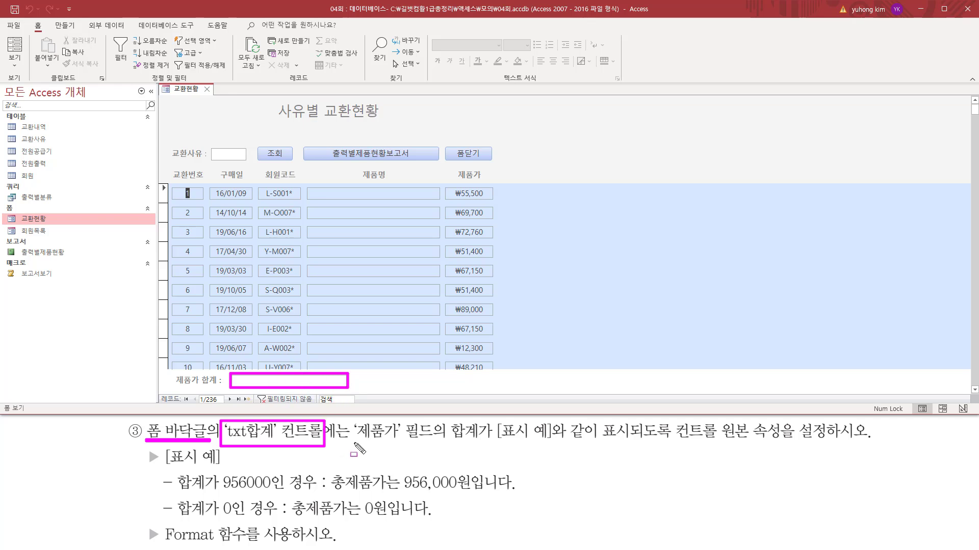
drag(353, 442, 552, 443)
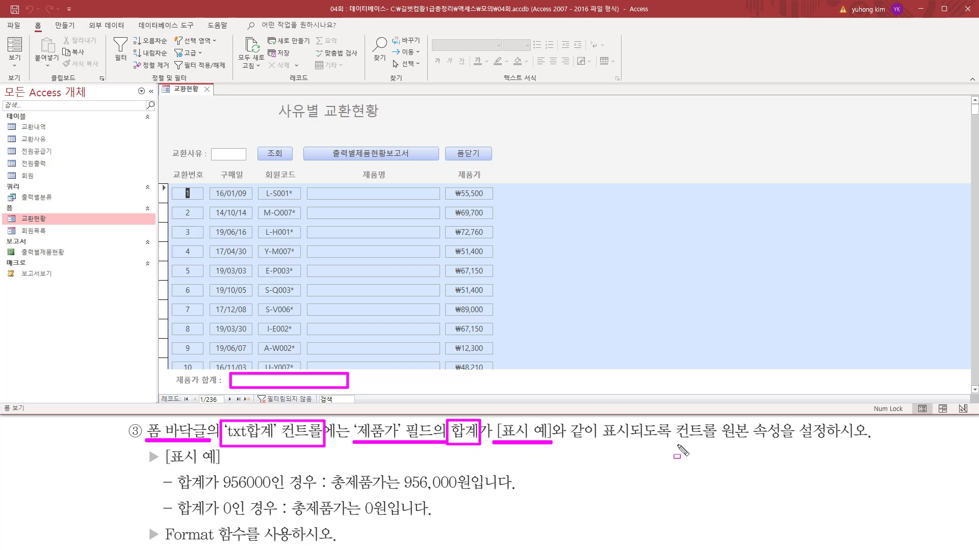
drag(674, 443, 781, 444)
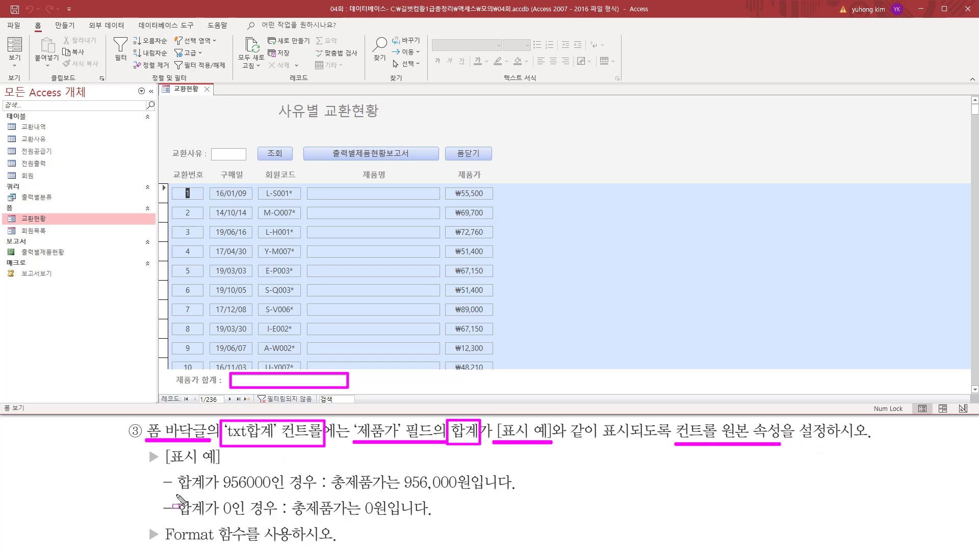
drag(223, 492, 271, 491)
mouse_move(330, 465)
mouse_down()
mouse_move(334, 488)
mouse_move(521, 493)
mouse_up()
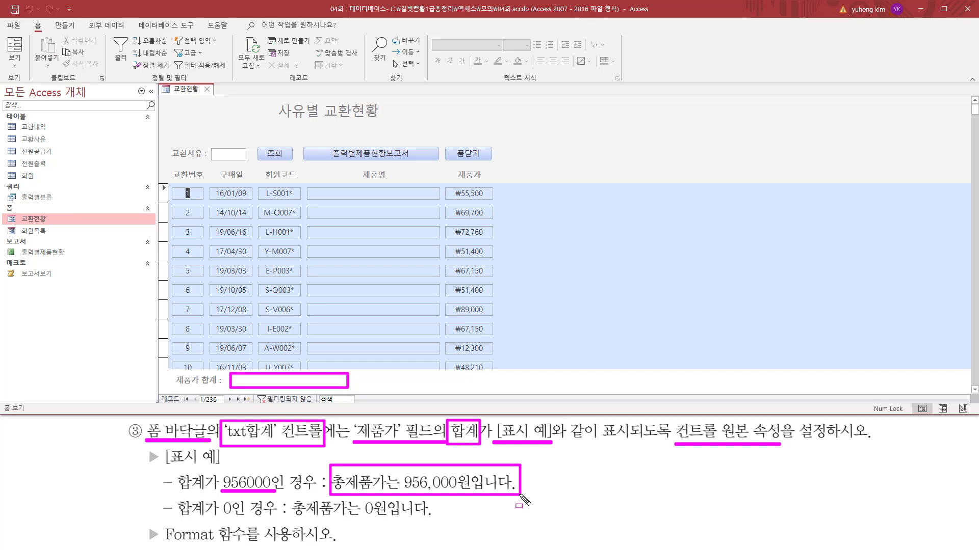
drag(220, 516, 233, 516)
mouse_move(294, 501)
mouse_down()
mouse_move(298, 522)
mouse_move(438, 521)
mouse_up()
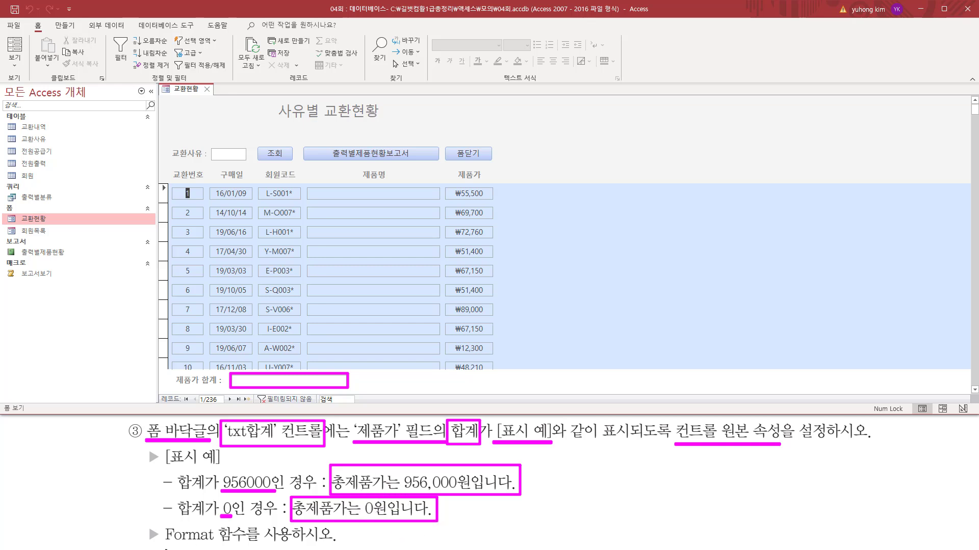
drag(163, 544, 250, 544)
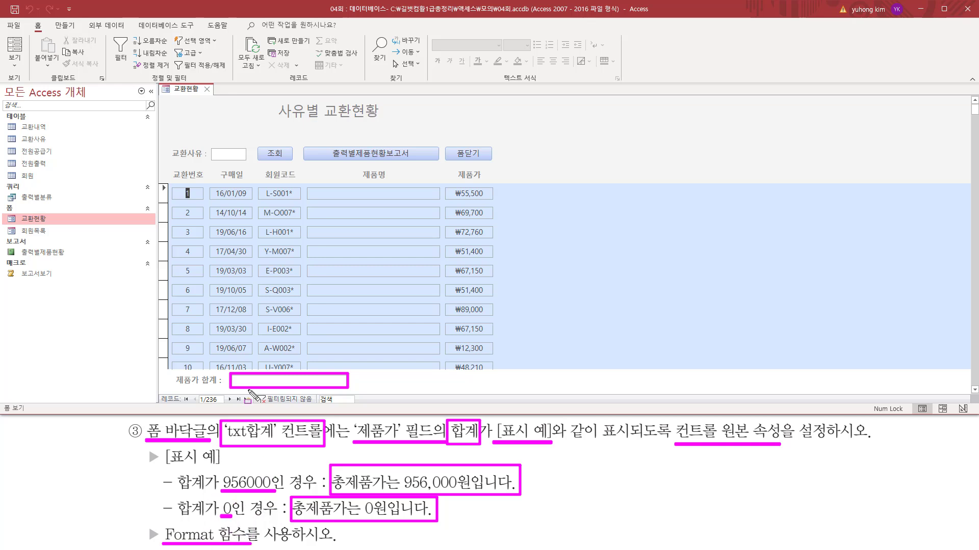
key(Escape)
Return the 교환현황 form to Design view and select the txt합계 text box in the 폼 바닥글 section
right_click(185, 91)
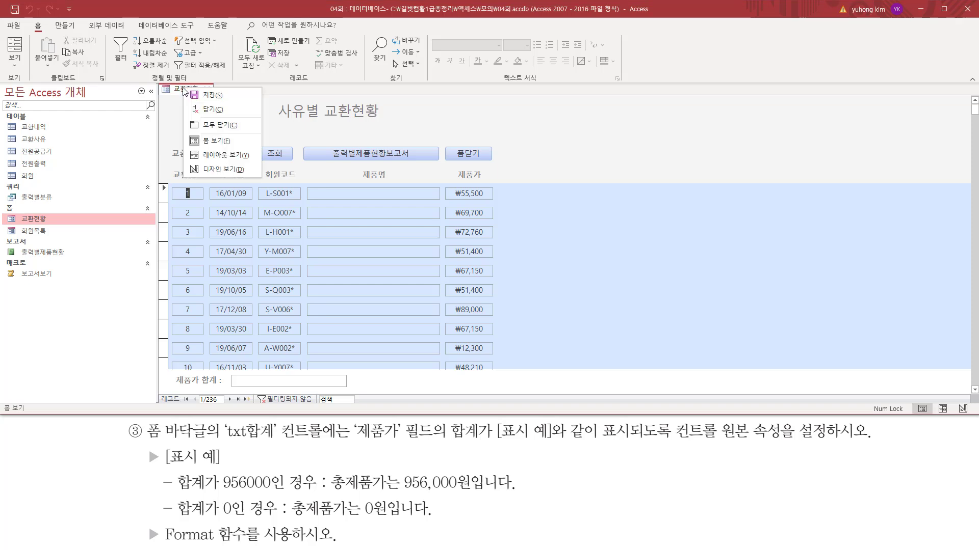
click(202, 170)
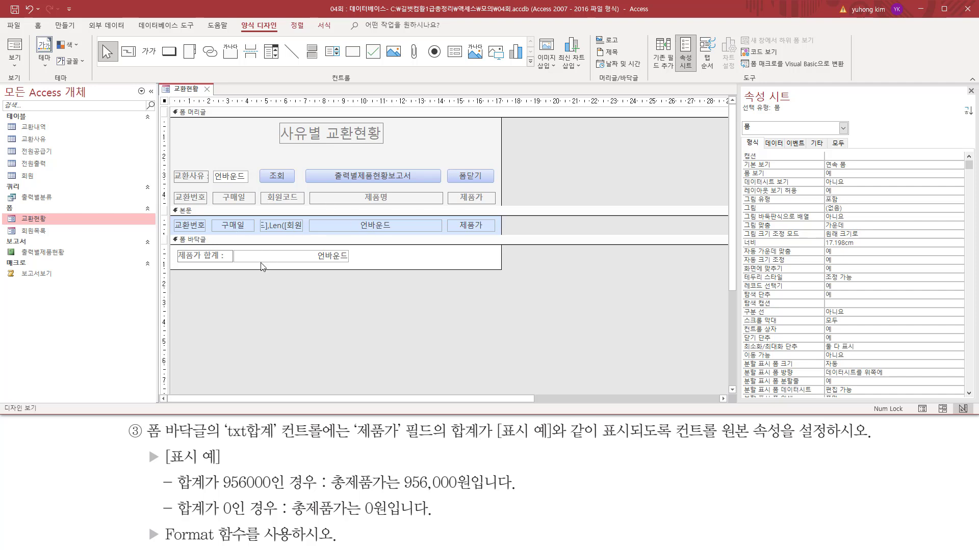
key(ctrl+2)
drag(176, 265, 352, 266)
key(Escape)
click(296, 255)
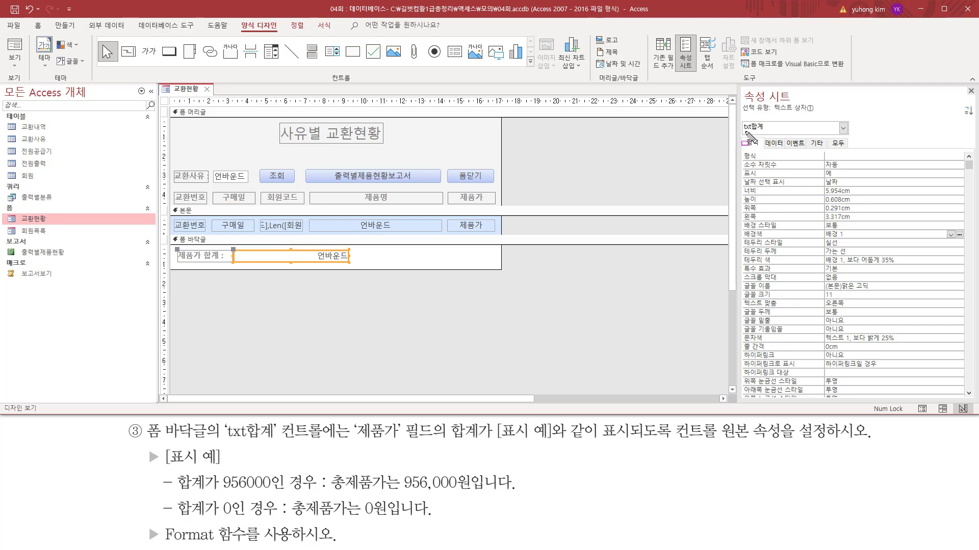
Show the data properties of the txt합계 text box, including 컨트롤 원본
key(ctrl+2)
drag(743, 134, 765, 133)
drag(673, 439, 785, 440)
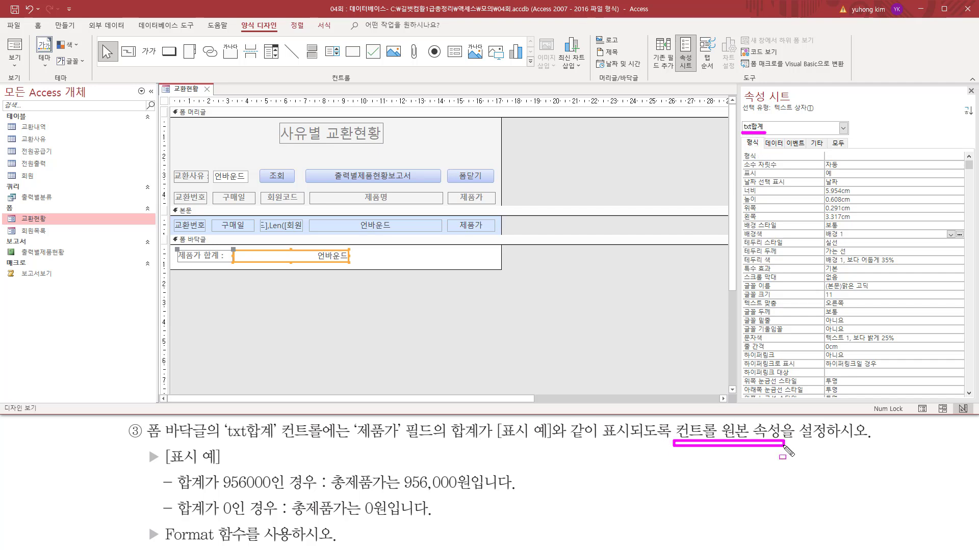
key(Escape)
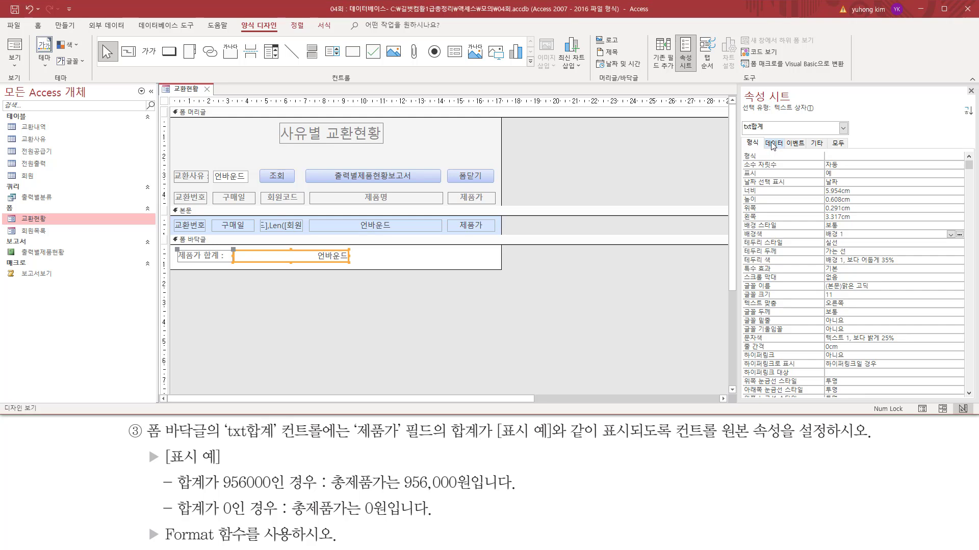
click(774, 145)
key(ctrl+2)
mouse_move(761, 134)
mouse_down()
mouse_move(785, 148)
mouse_move(944, 161)
mouse_move(945, 151)
mouse_up()
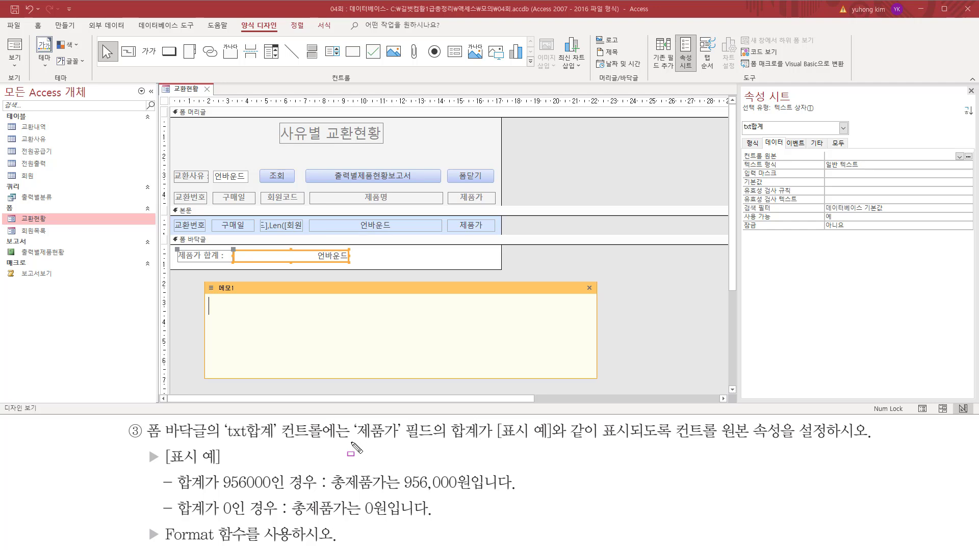
Draft the total formula =sum( [제품가] ) in the 메모1 note
drag(349, 442, 400, 443)
key(Escape)
text(=)
text(wp)
key(BackSpace)
key(BackSpace)
key(Hangul)
text(제푸)
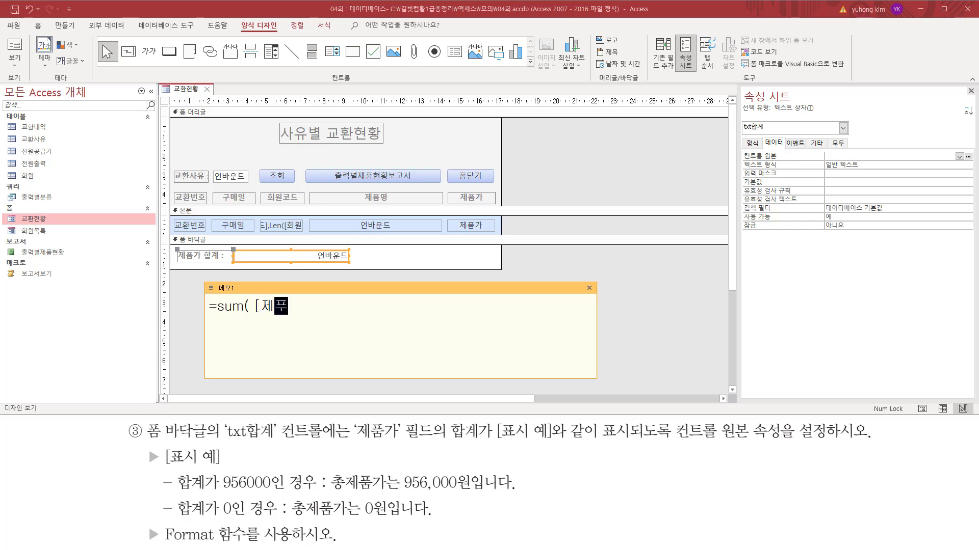
text(ㅁ가)
Examine the fixed text and the number in the 956000 display example, along with the Format function requirement
drag(211, 315, 317, 316)
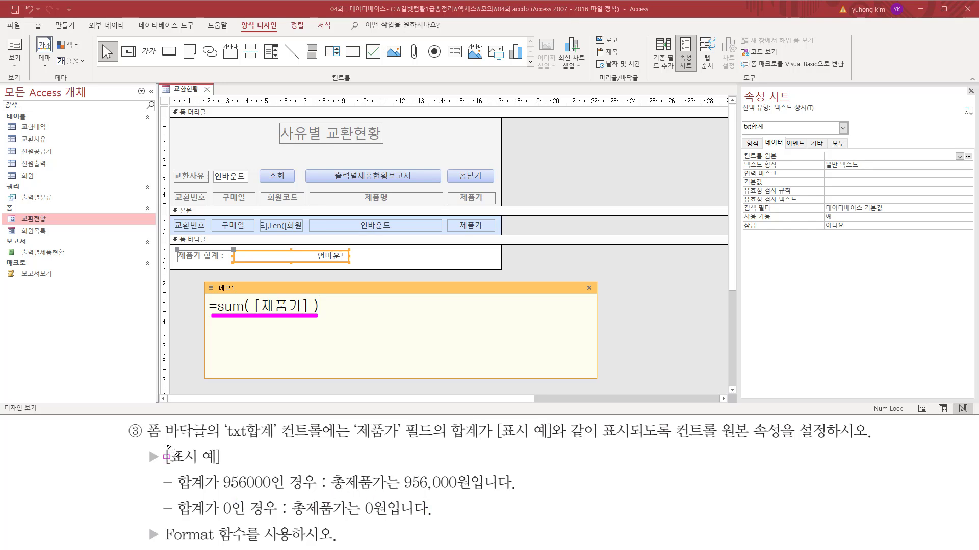
drag(405, 491, 453, 491)
mouse_move(331, 463)
mouse_down()
mouse_move(336, 490)
mouse_move(404, 497)
mouse_up()
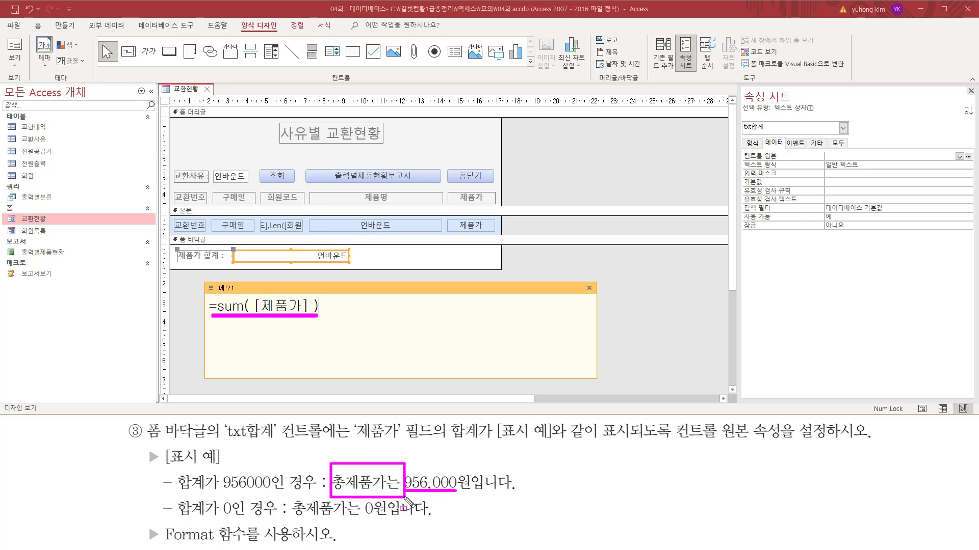
mouse_move(456, 464)
mouse_down()
mouse_move(475, 510)
mouse_move(519, 497)
mouse_up()
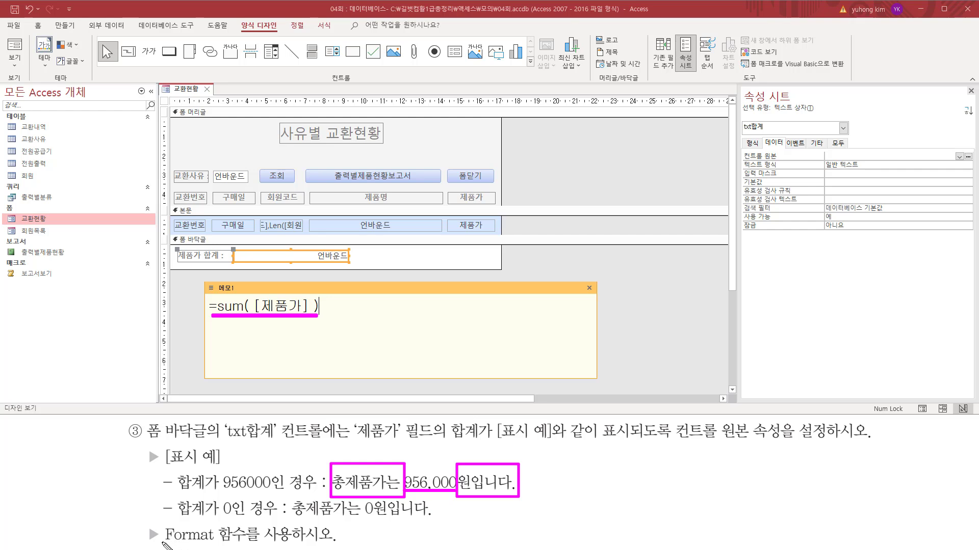
drag(162, 544, 313, 545)
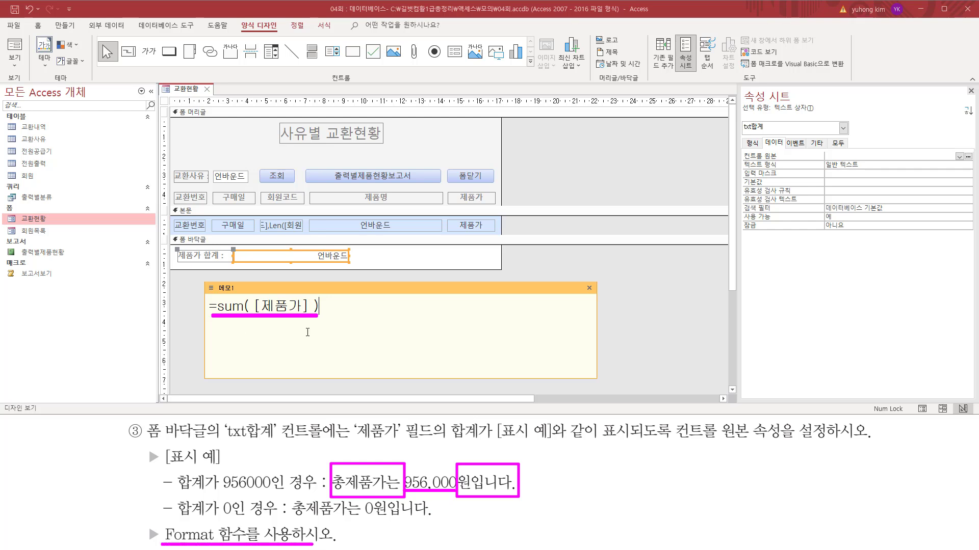
key(Escape)
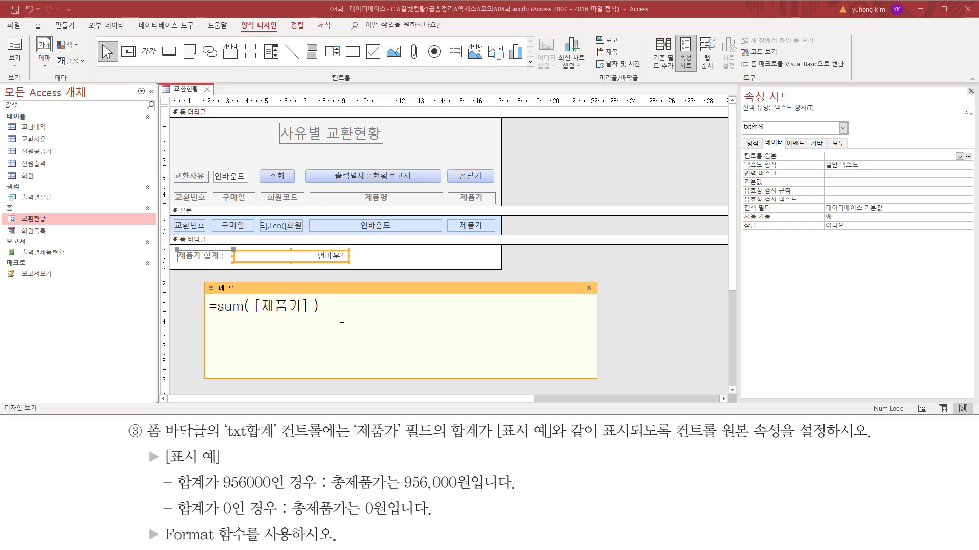
Add the syntax line format( 데이터, "표시형식" ) above the sum formula in the 메모1 note
key(Home)
key(Return)
text(래)
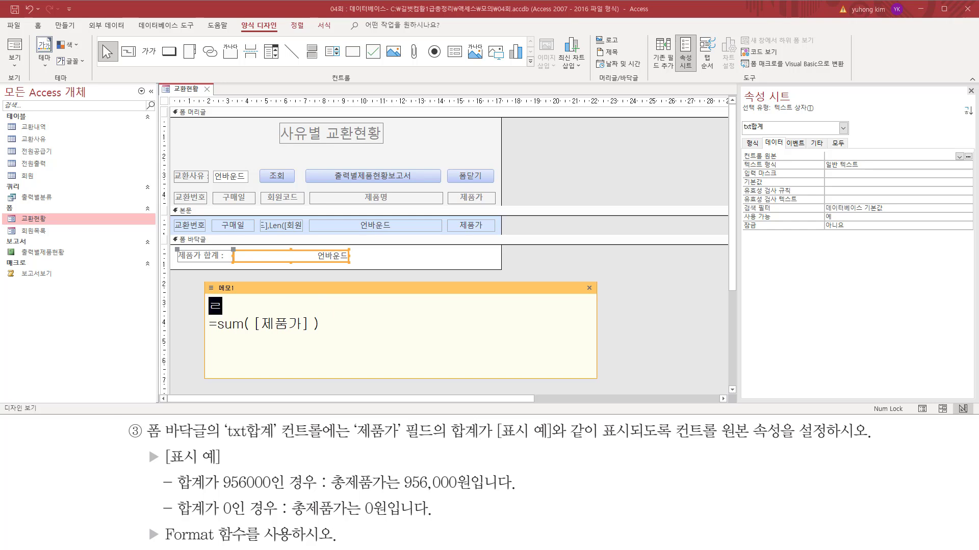
key(BackSpace)
key(BackSpace)
text(for)
text(mat)
text(( 데팅)
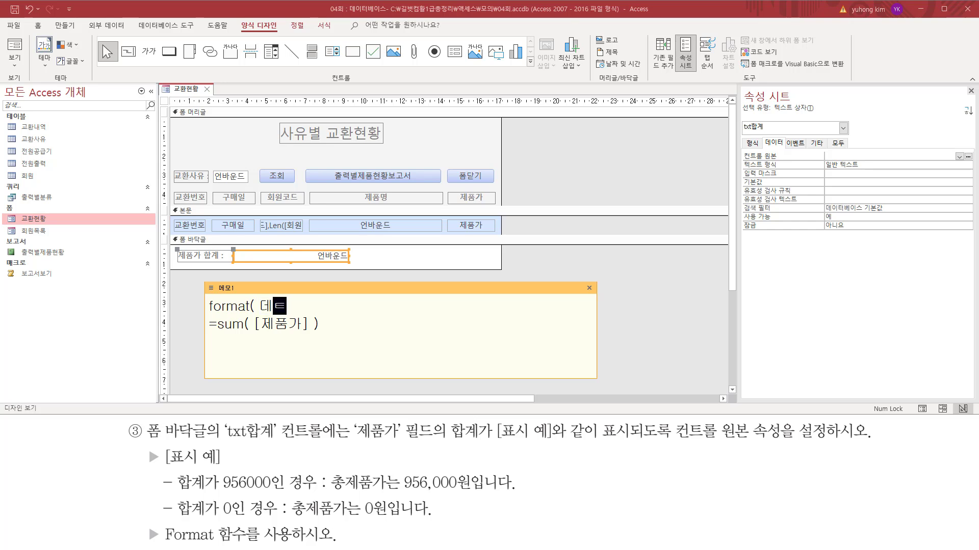
text(터,)
text( ")
text(표시)
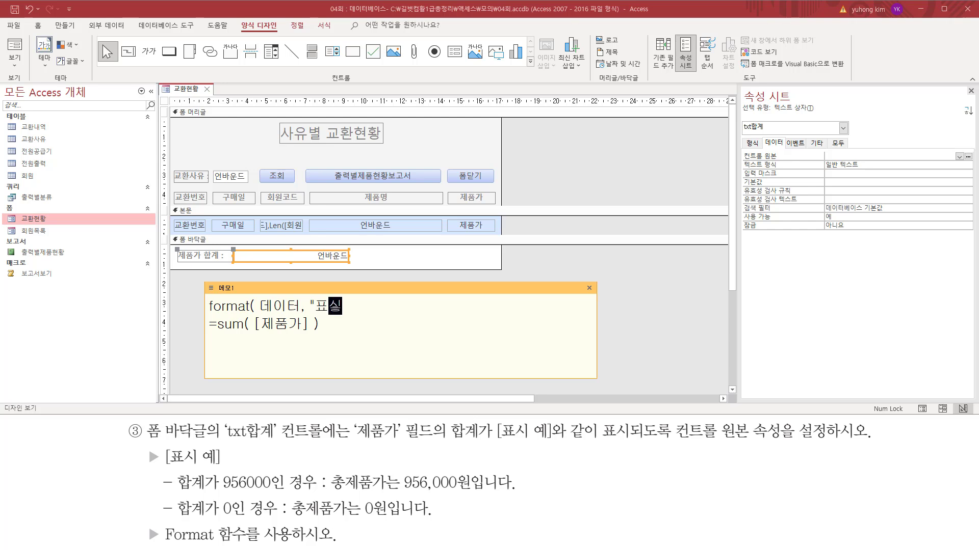
text(형식" ))
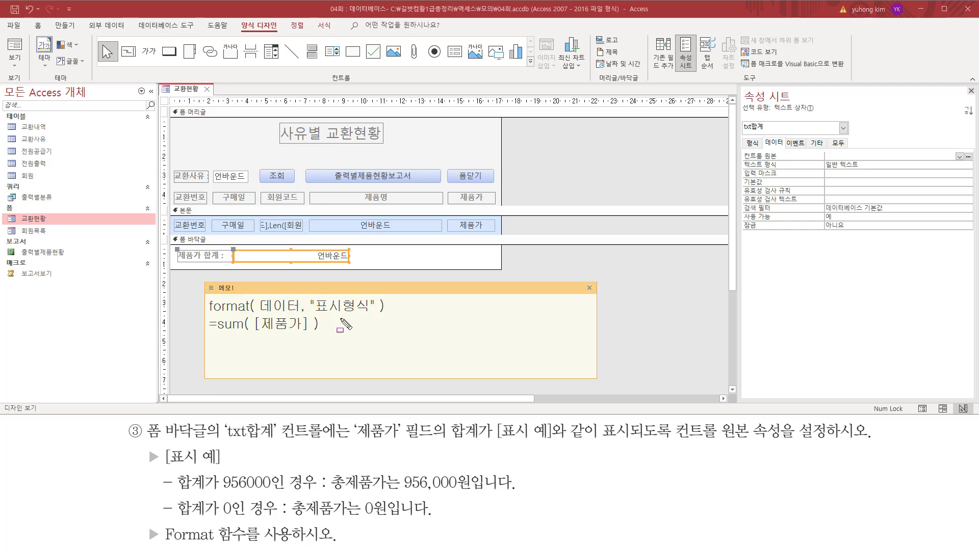
mouse_move(257, 315)
mouse_down()
mouse_move(302, 315)
mouse_move(256, 297)
mouse_up()
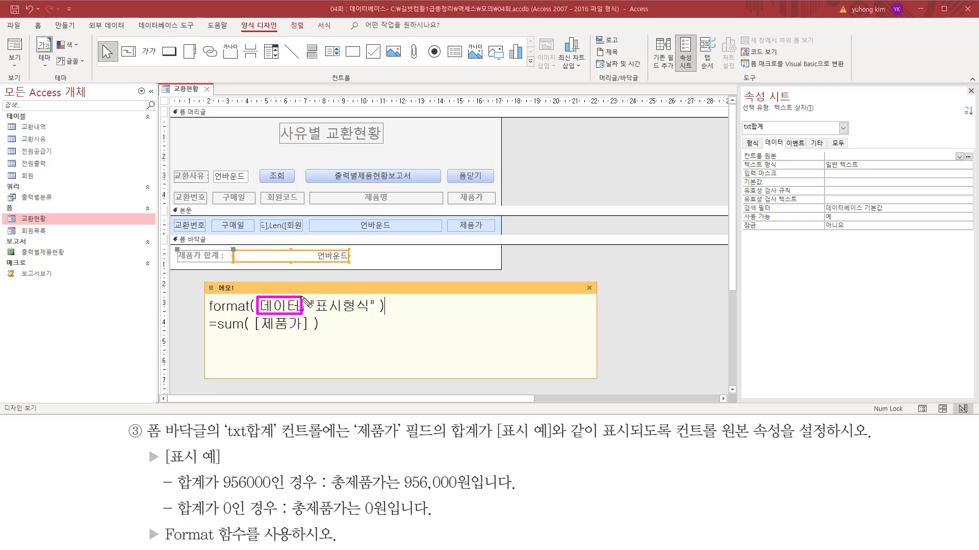
drag(312, 314, 372, 314)
key(Escape)
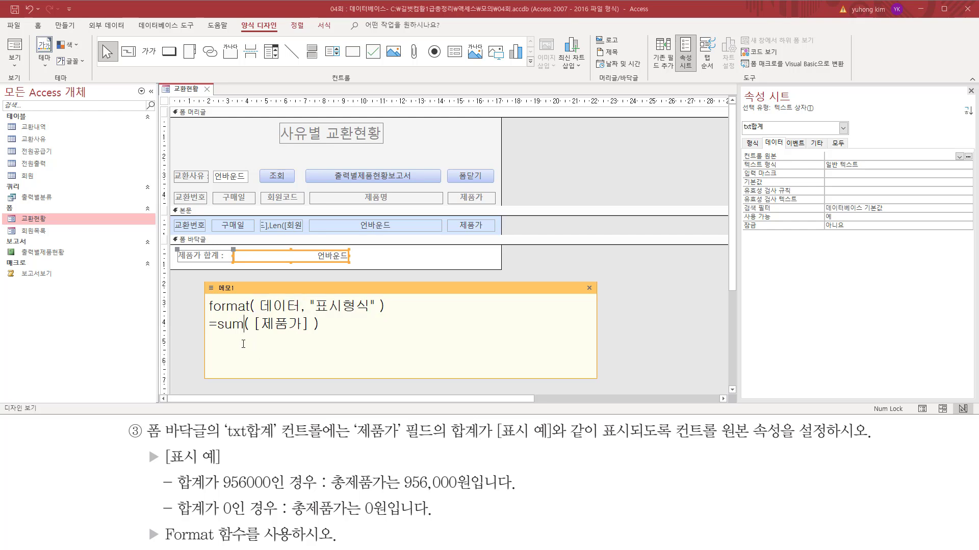
Wrap the sum in a Format call in the note's formula line, starting it as =format( sum( [제품가] ), "
click(368, 341)
key(shift+End)
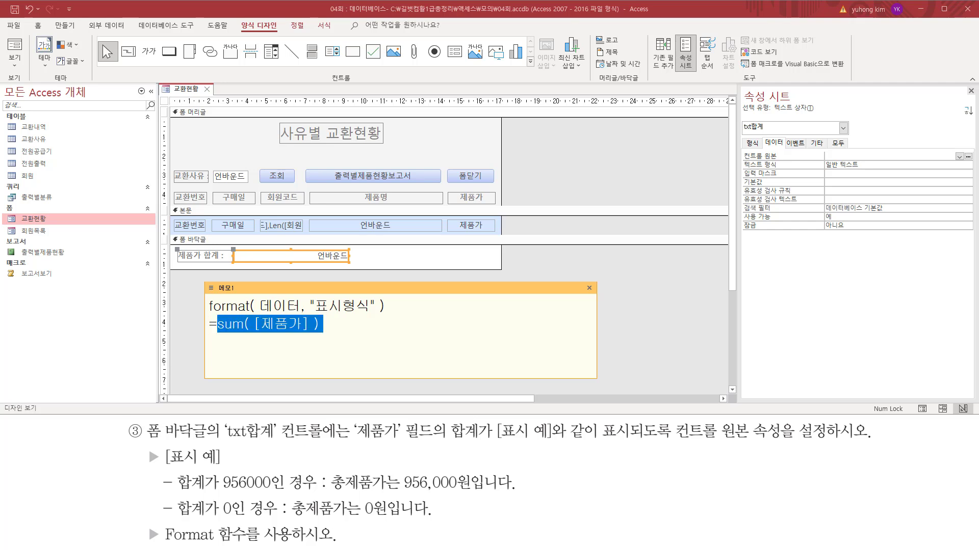
key(ctrl+x)
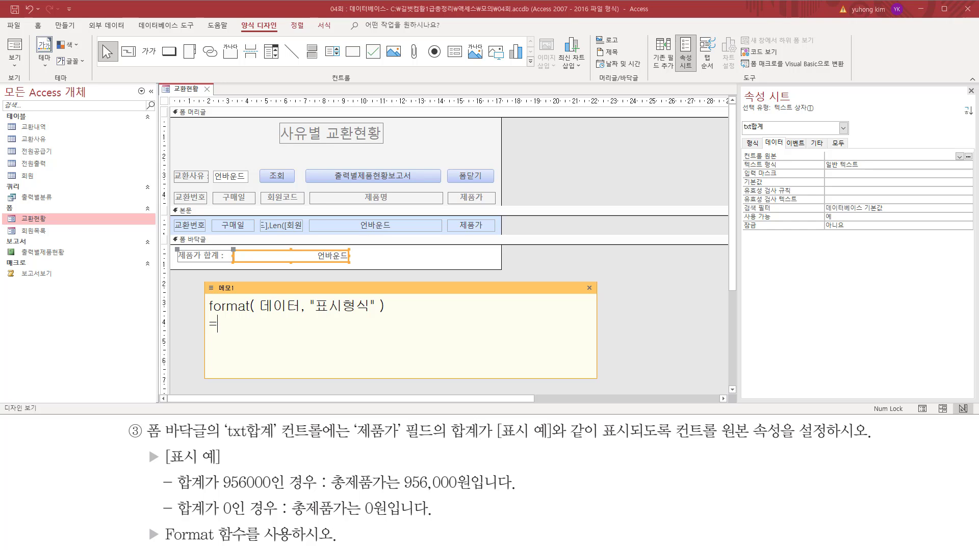
text(format()
drag(353, 443, 482, 443)
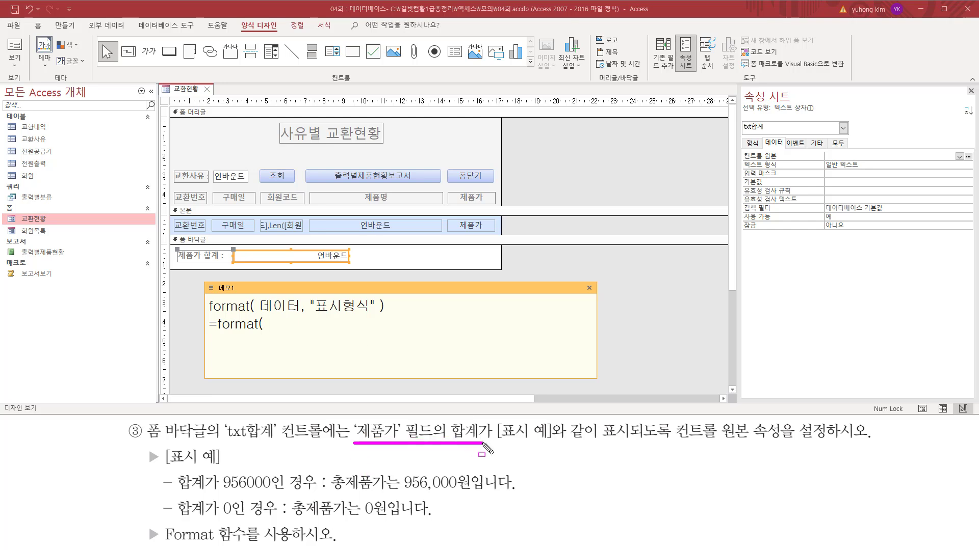
drag(258, 315, 272, 315)
key(Escape)
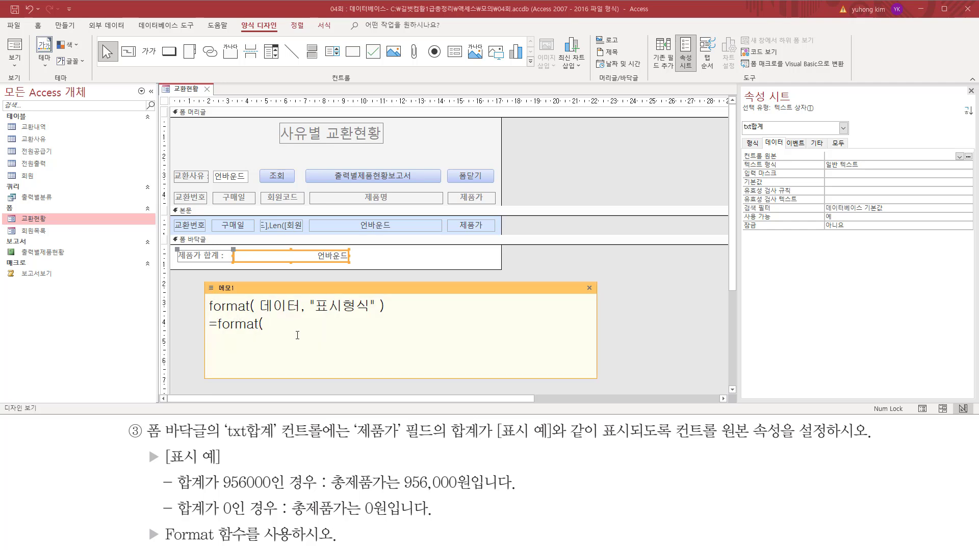
text(sum( [제품가] ))
drag(269, 326, 446, 323)
click(404, 324)
Begin the display format in the note's Format formula with the text 총제품가는 and a trailing space
drag(308, 315, 373, 315)
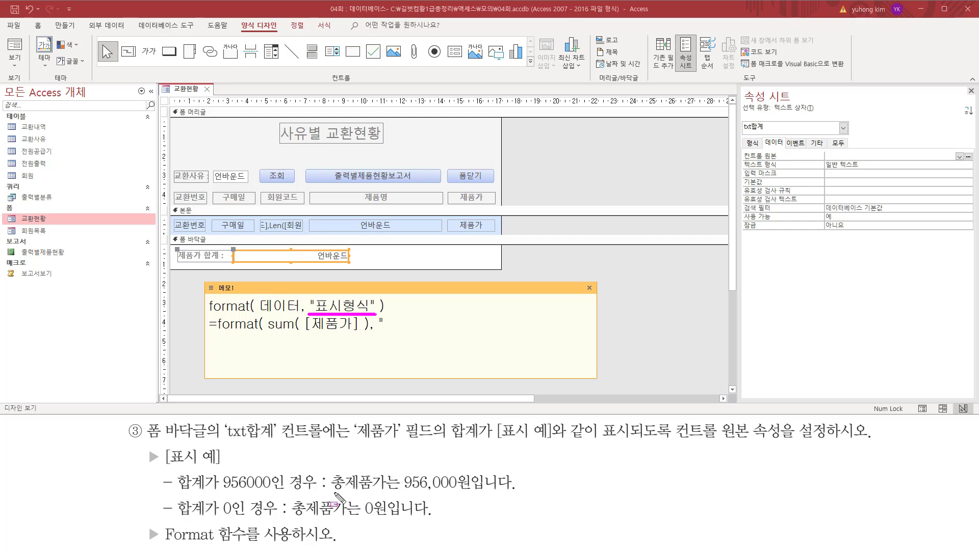
drag(334, 493, 398, 493)
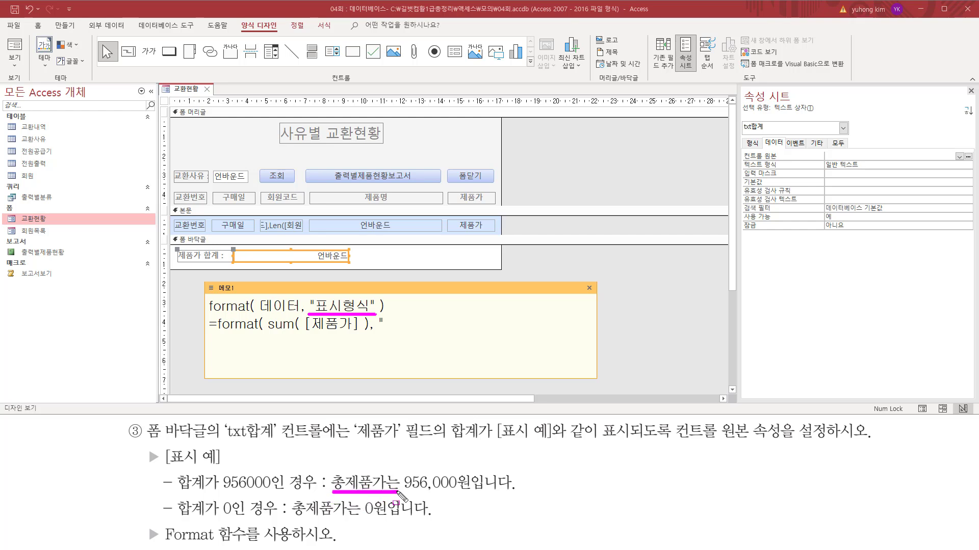
drag(402, 486, 404, 493)
key(Escape)
text(ㄸ)
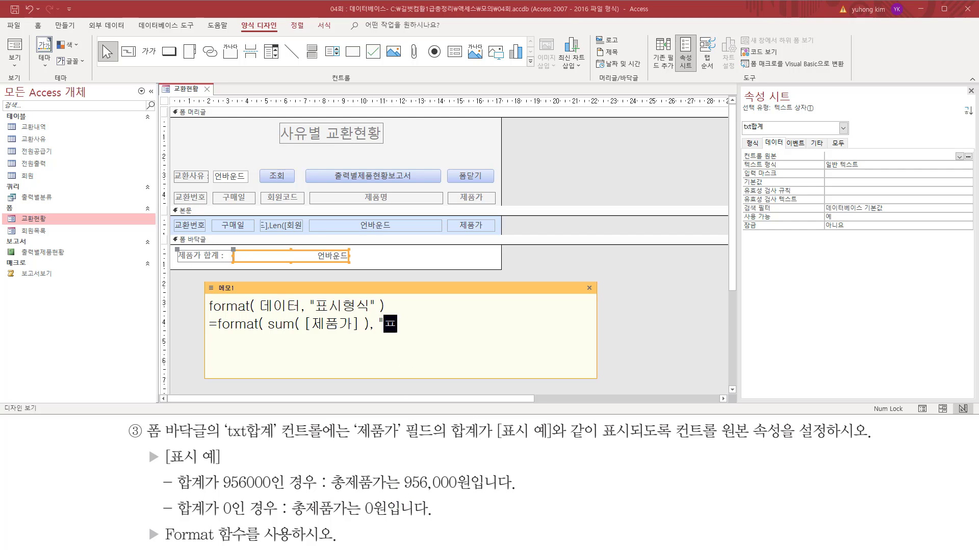
key(BackSpace)
text(총제품가는)
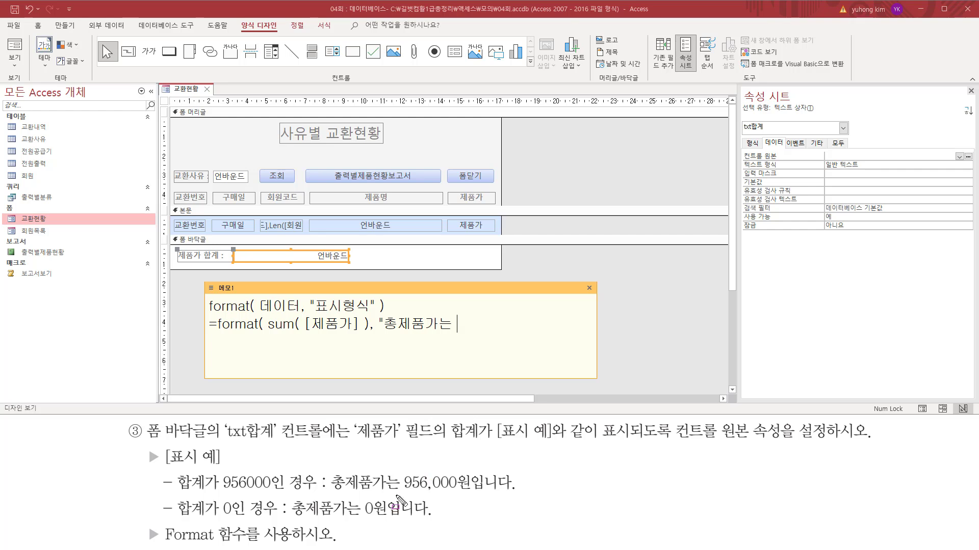
Compare how the totals 956000 and 0 are written in the two display examples
drag(221, 491, 273, 491)
drag(402, 493, 458, 493)
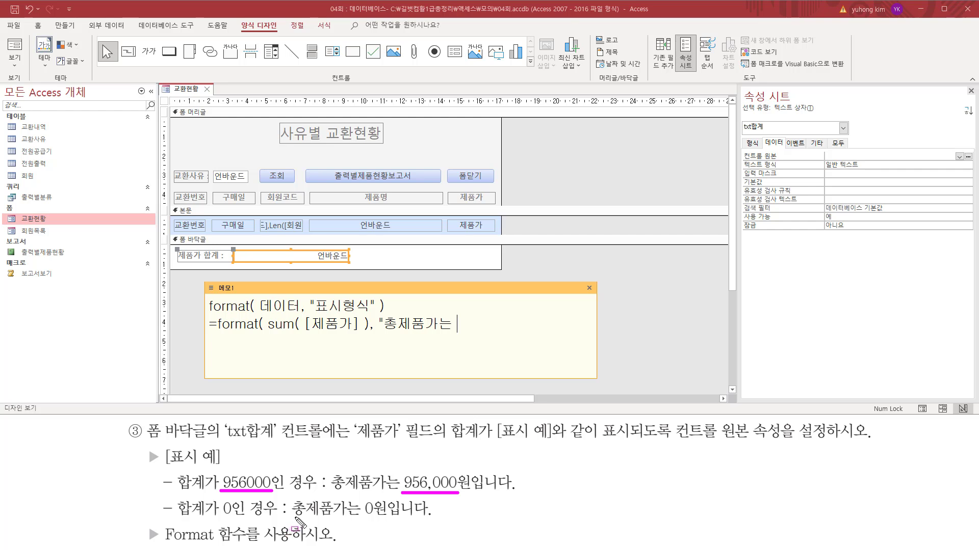
drag(222, 518, 232, 518)
drag(362, 517, 374, 518)
key(Escape)
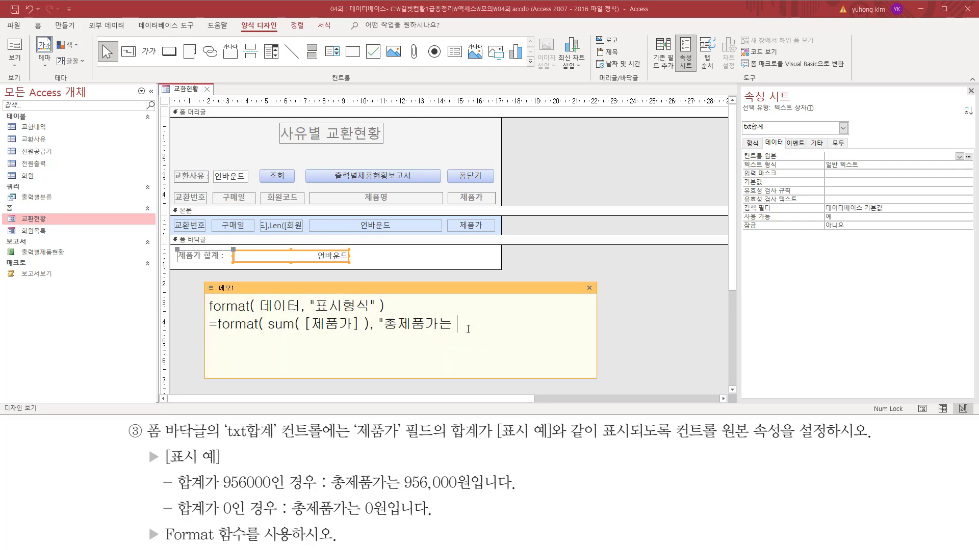
Write the number formats #,### and #,##0 below the note's formula and compare them against the zero-total display example
click(515, 359)
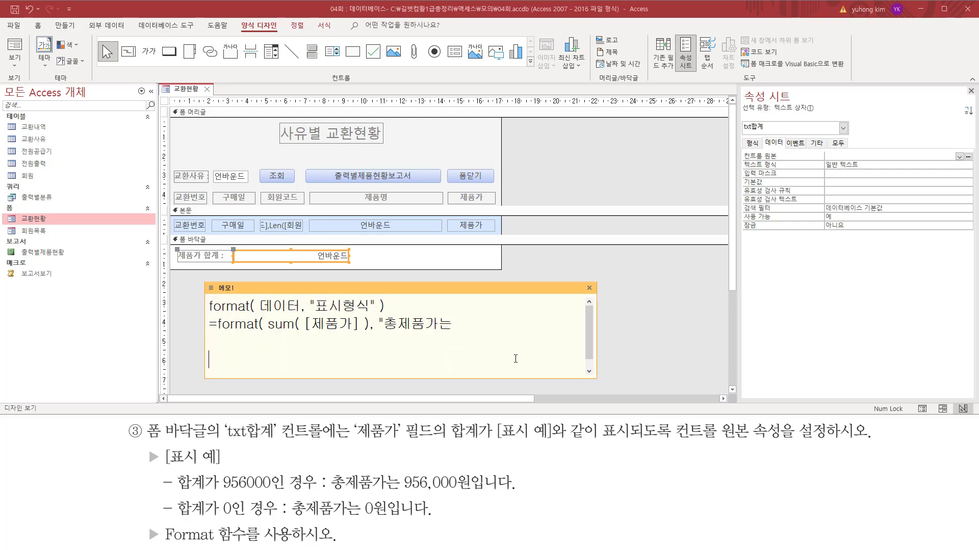
text(#,###   #,##0)
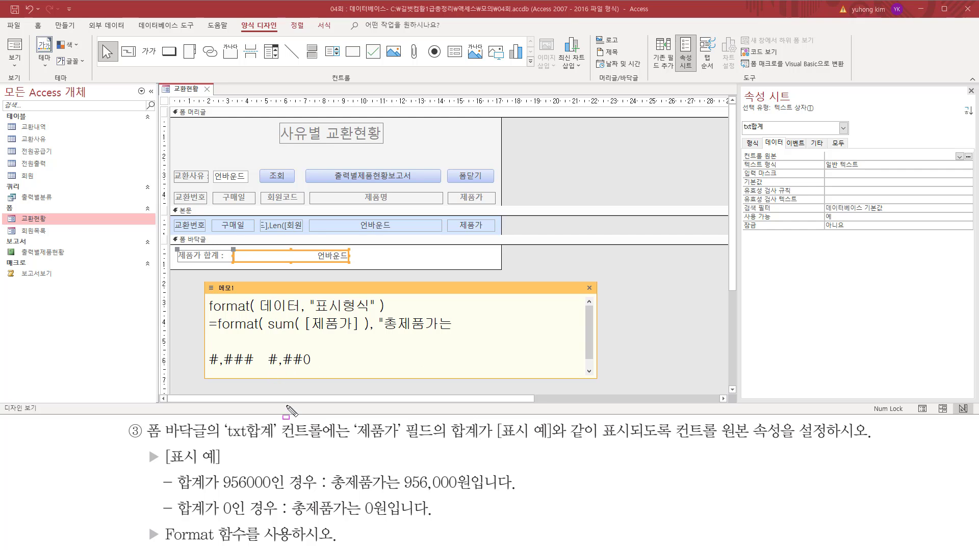
drag(220, 516, 234, 516)
drag(364, 517, 376, 517)
mouse_move(267, 368)
mouse_down()
mouse_move(316, 367)
mouse_move(315, 351)
mouse_up()
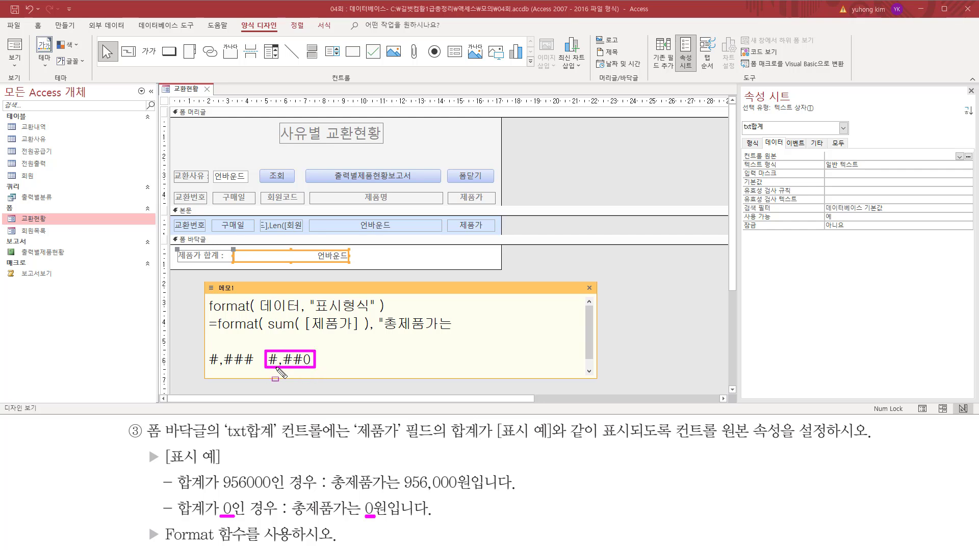
drag(205, 368, 255, 368)
key(Escape)
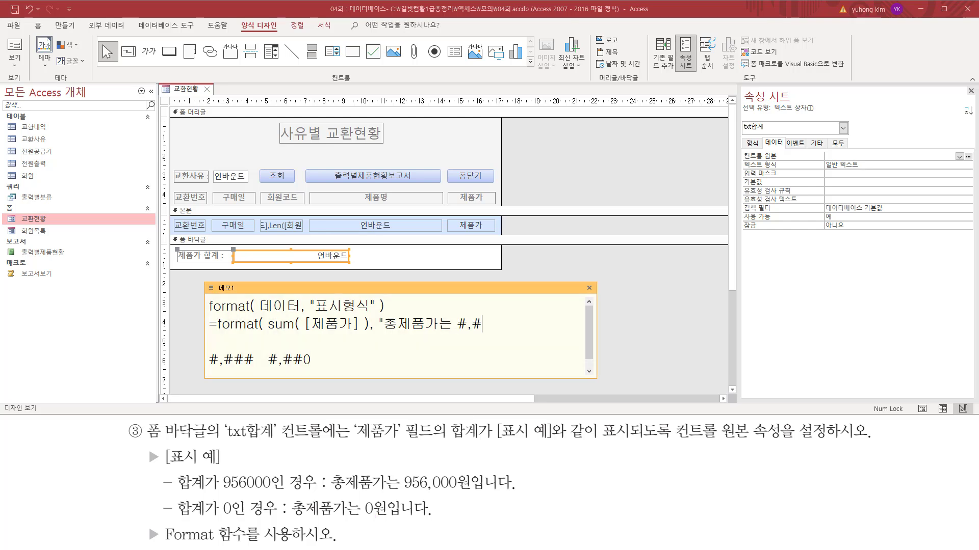
Complete the note's display format after 총제품가는 with #,##0원입니다." and close the Format call's parenthesis
text(#0)
drag(400, 492, 522, 496)
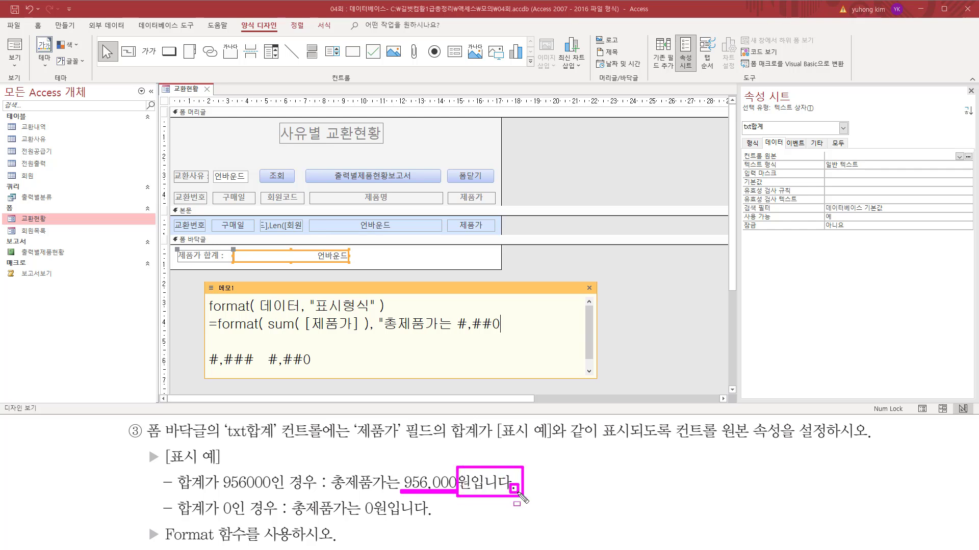
key(Escape)
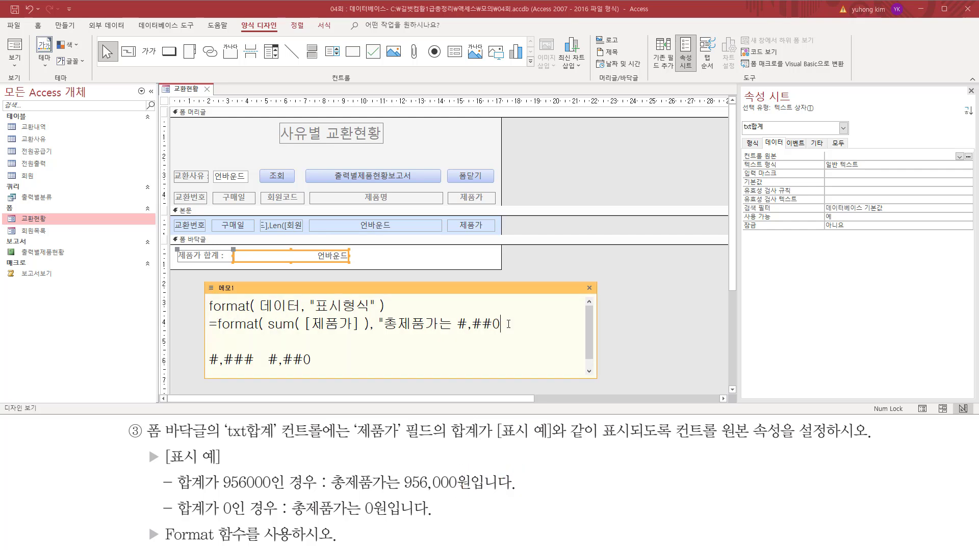
text(원이)
text(니다.)
Check the note's Format formula part by part against the 956,000 display example
mouse_move(334, 492)
mouse_down()
mouse_move(401, 493)
mouse_move(402, 475)
mouse_move(403, 491)
mouse_move(455, 493)
mouse_up()
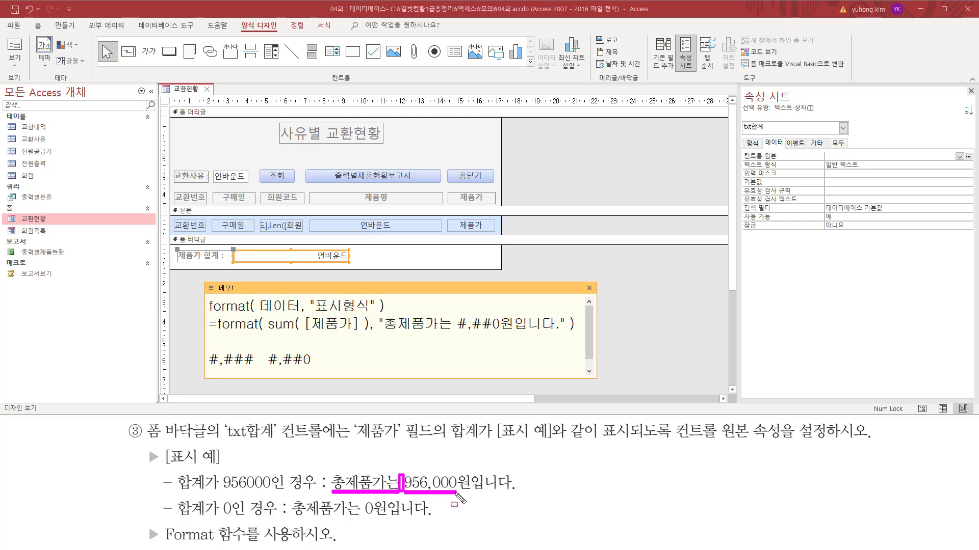
drag(383, 331, 449, 332)
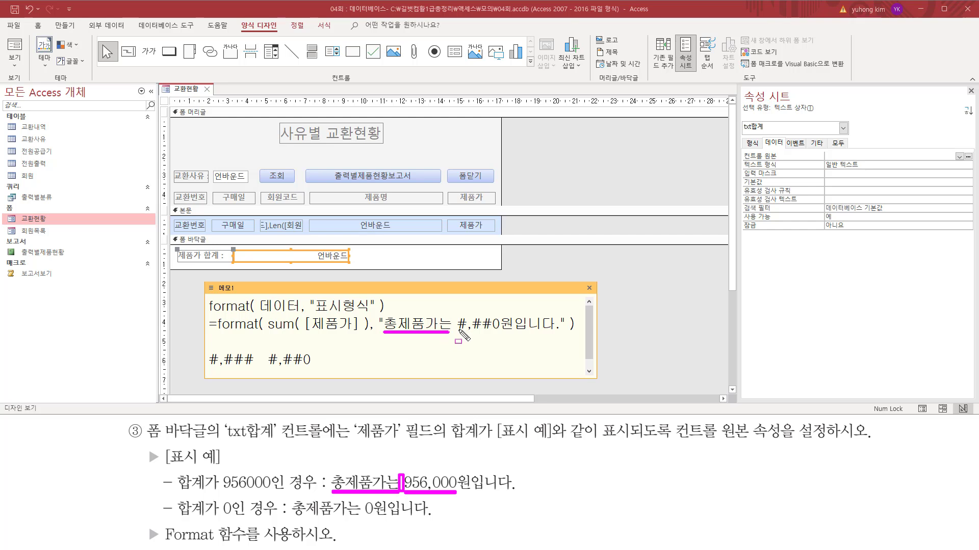
mouse_move(451, 315)
mouse_down()
mouse_move(453, 338)
mouse_move(457, 316)
mouse_move(504, 334)
mouse_up()
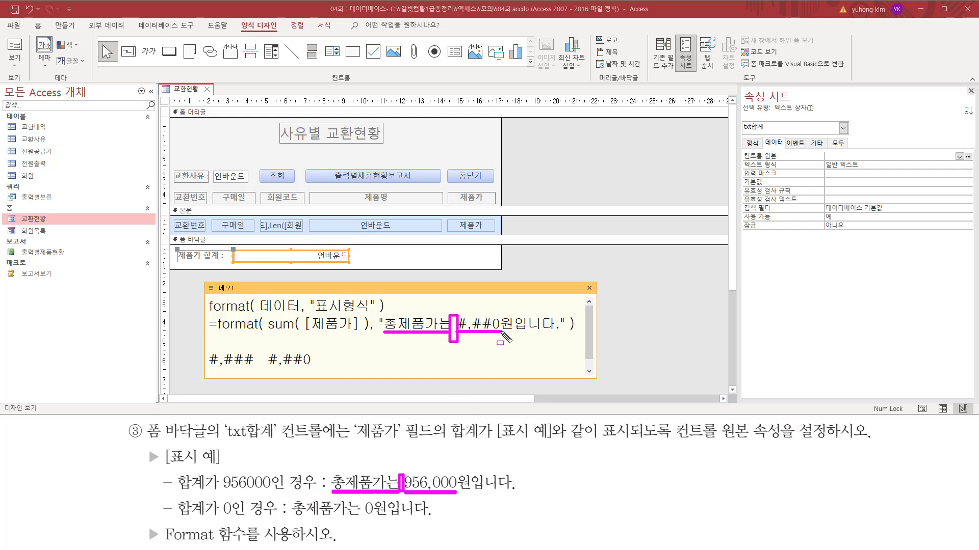
mouse_move(267, 333)
mouse_down()
mouse_move(367, 334)
mouse_move(371, 318)
mouse_up()
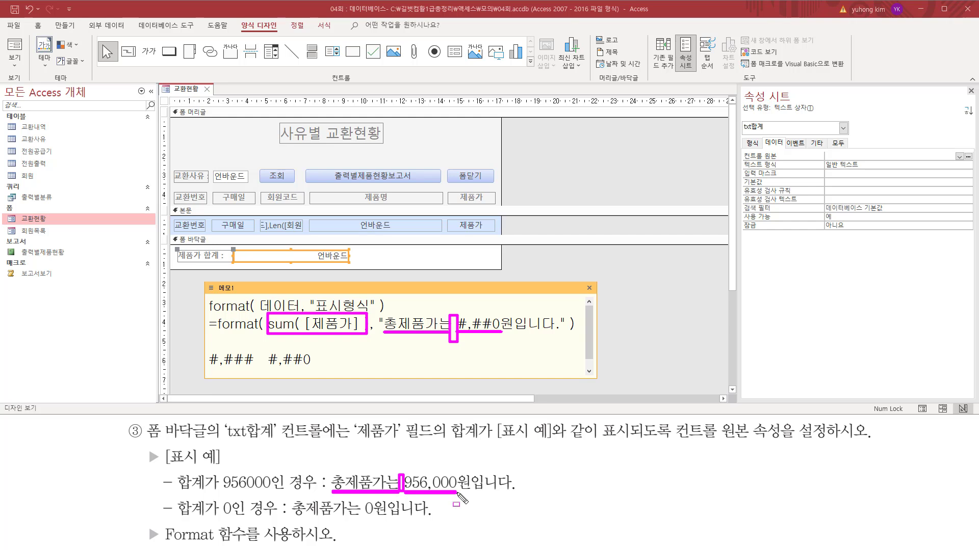
mouse_move(457, 492)
mouse_down()
mouse_move(525, 493)
mouse_move(520, 466)
mouse_up()
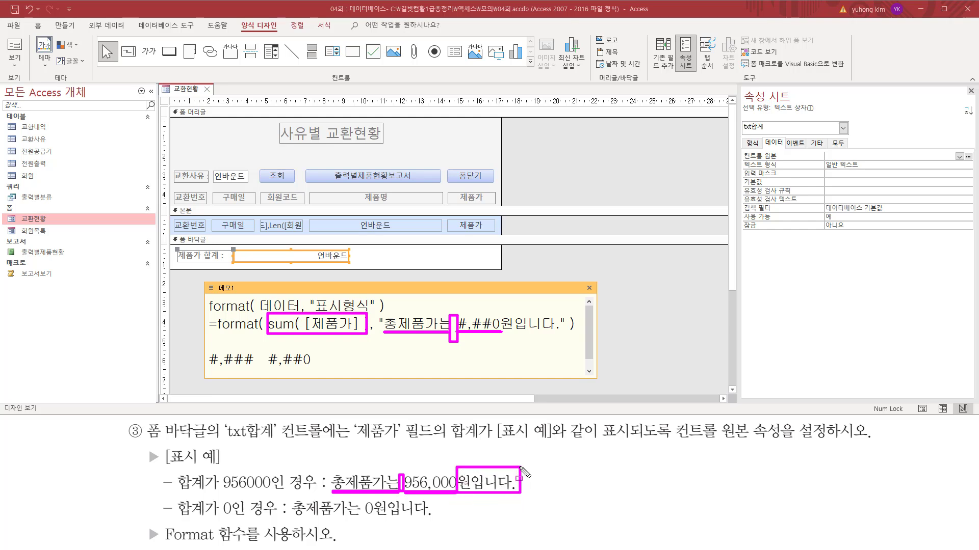
mouse_move(503, 331)
mouse_down()
mouse_move(499, 311)
mouse_move(504, 336)
mouse_move(574, 340)
mouse_move(563, 340)
mouse_up()
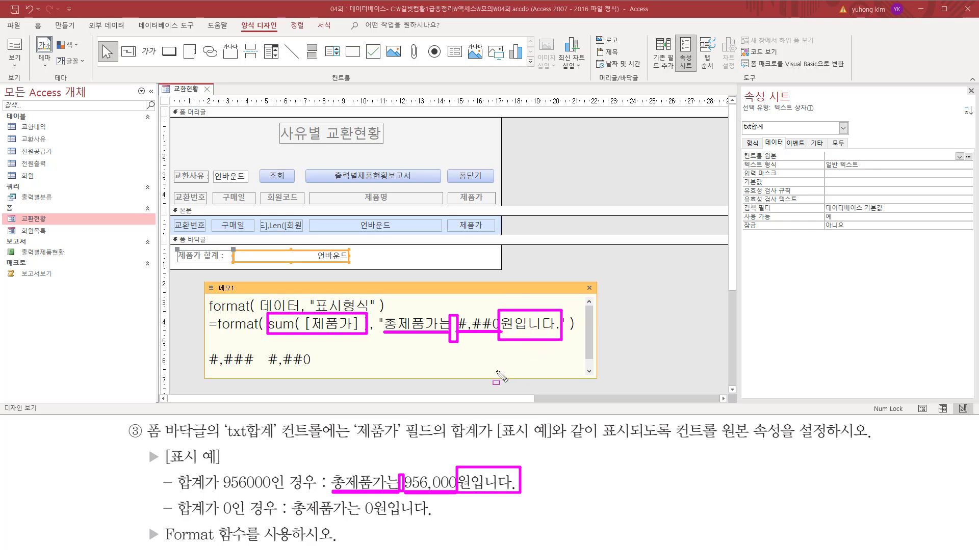
key(e)
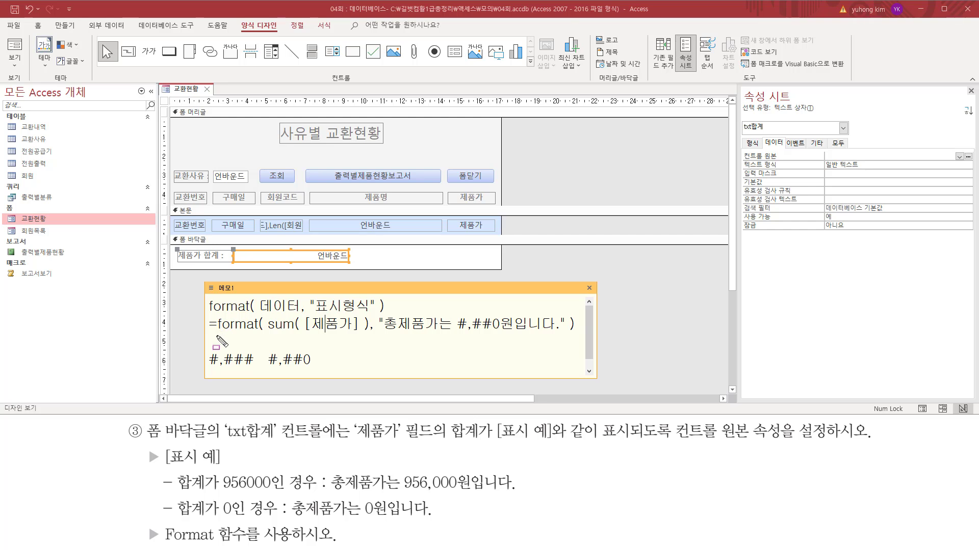
drag(209, 335, 574, 337)
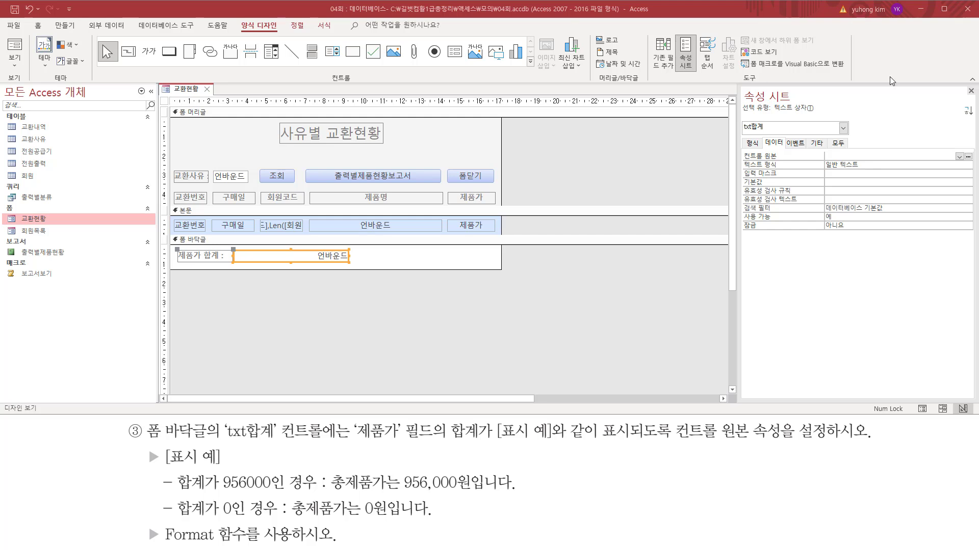
Set the control source of txt합계 to =format( sum( [제품가] ), "총제품가는 #,##0원입니다." )
click(838, 159)
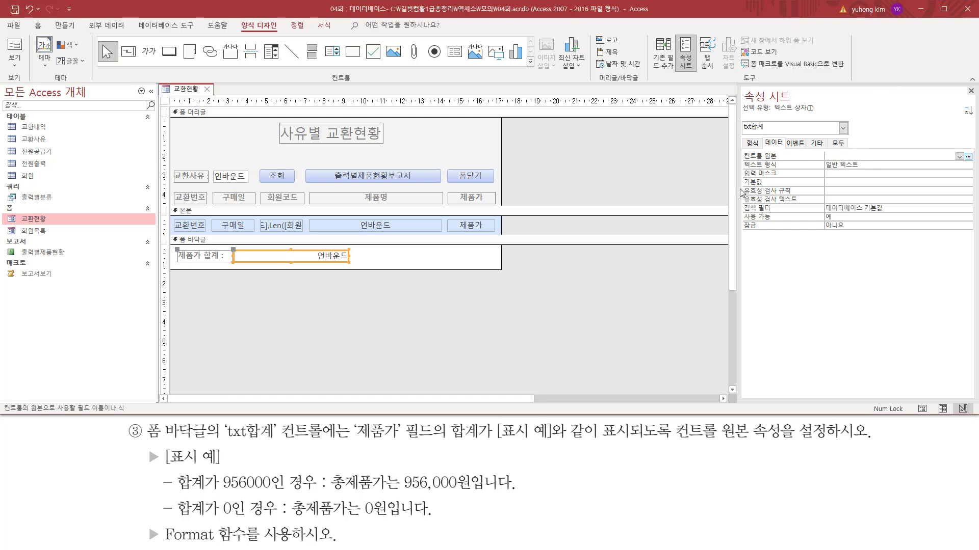
text(=format( sum( [제품가] ), "총제품가는 #,##0원입니다." ))
click(868, 166)
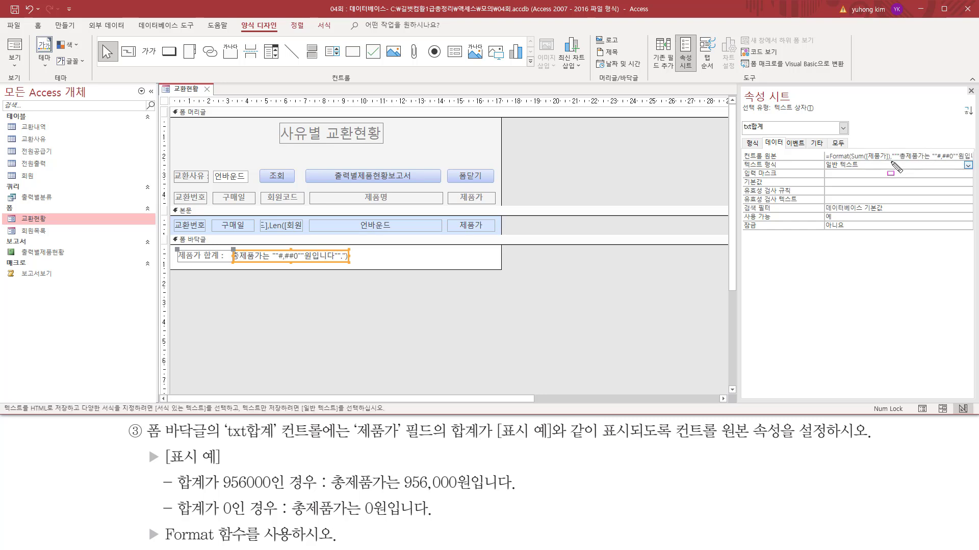
drag(891, 160, 964, 160)
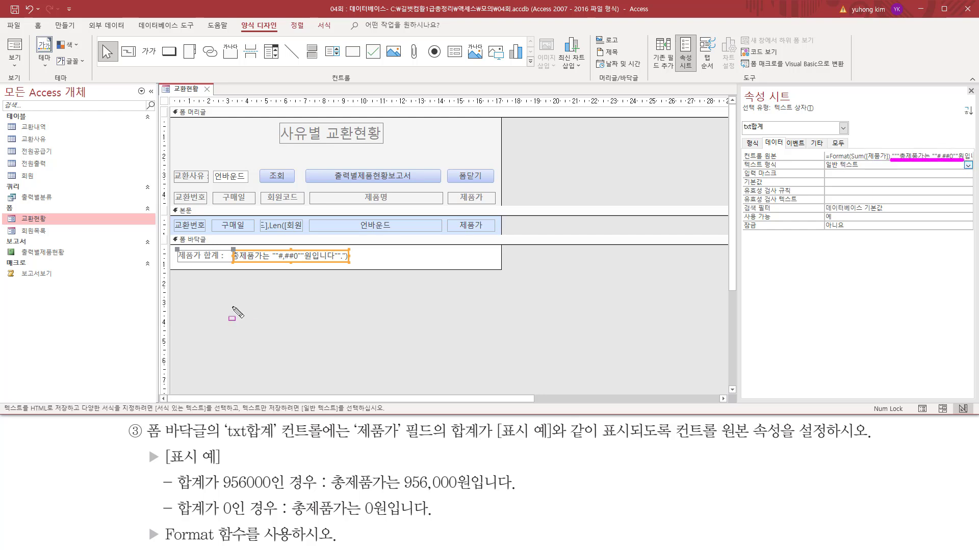
key(Escape)
click(243, 300)
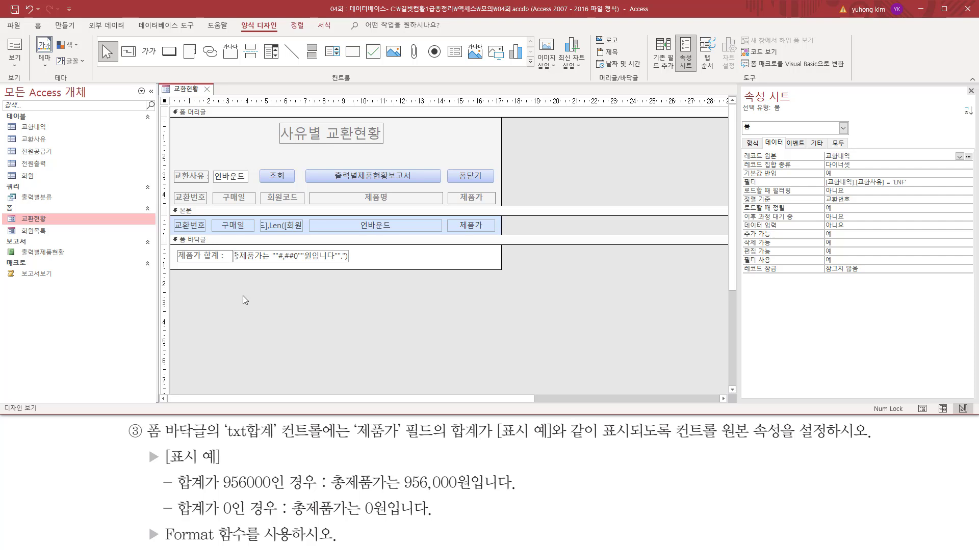
Show the 교환현황 form in Form view and check the spacing and wording of the 제품가 합계 sentence in the footer
right_click(189, 91)
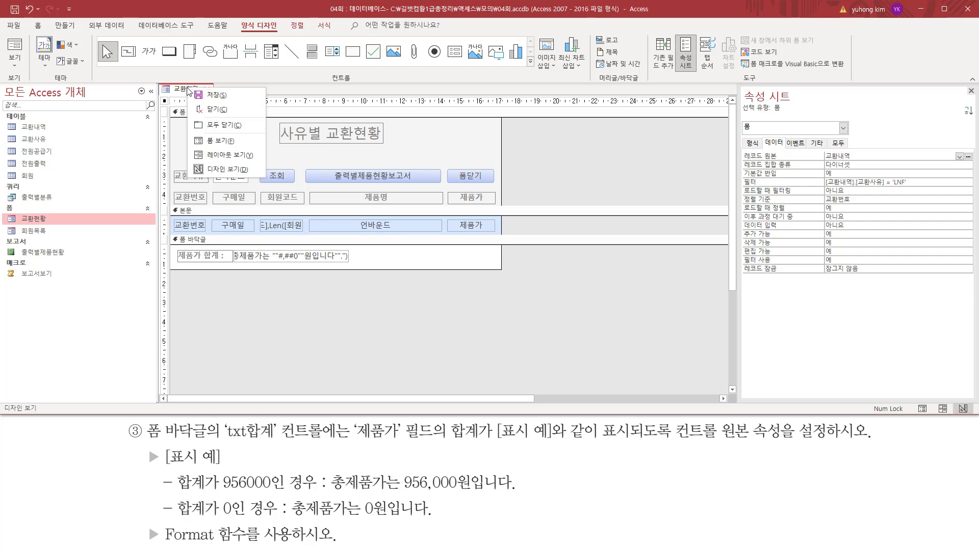
click(203, 142)
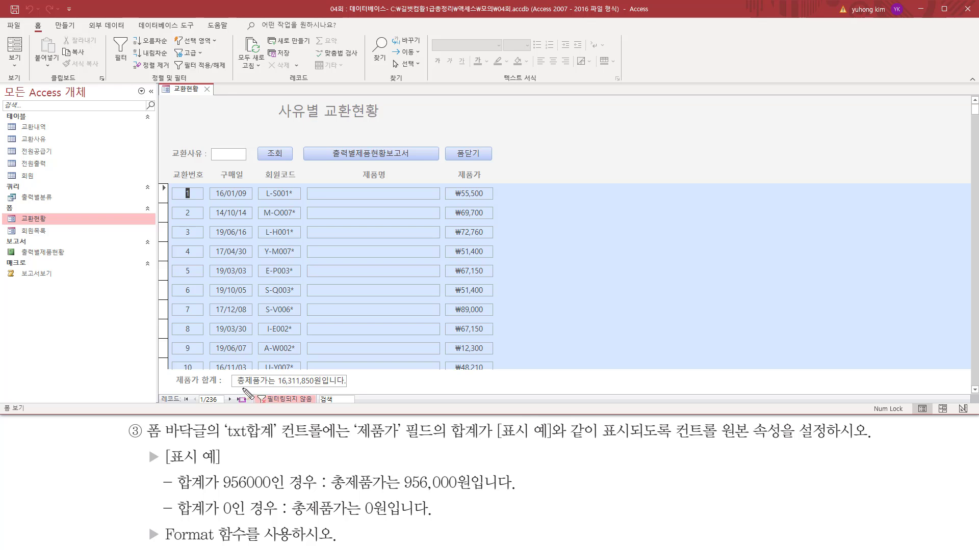
drag(235, 390, 349, 390)
drag(277, 379, 276, 387)
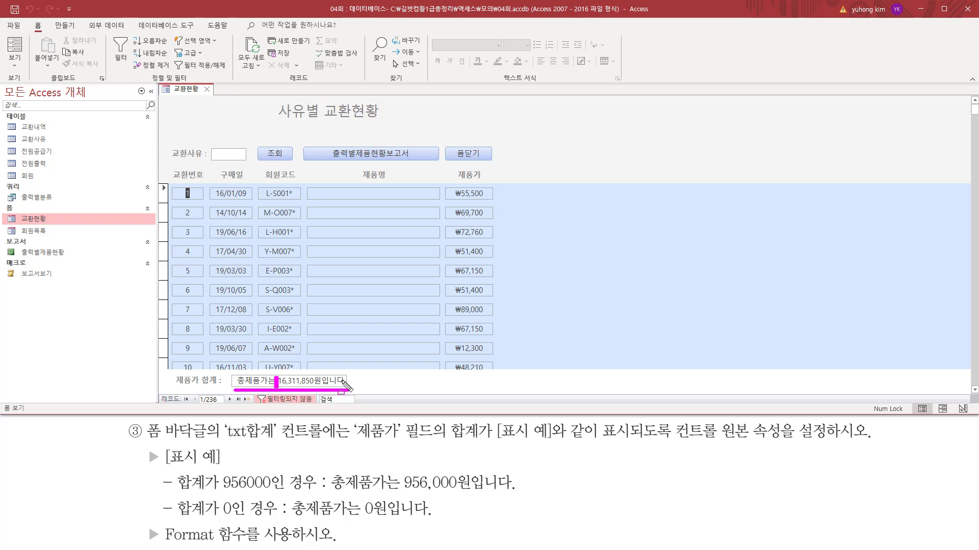
drag(345, 381, 344, 386)
key(Escape)
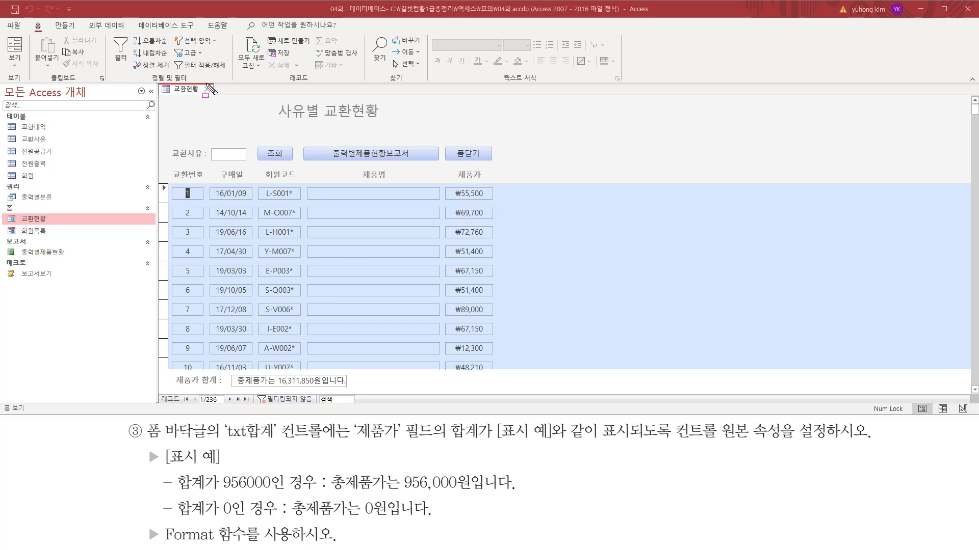
Close the 교환현황 form and save its design changes
drag(200, 79, 217, 97)
key(Escape)
click(207, 90)
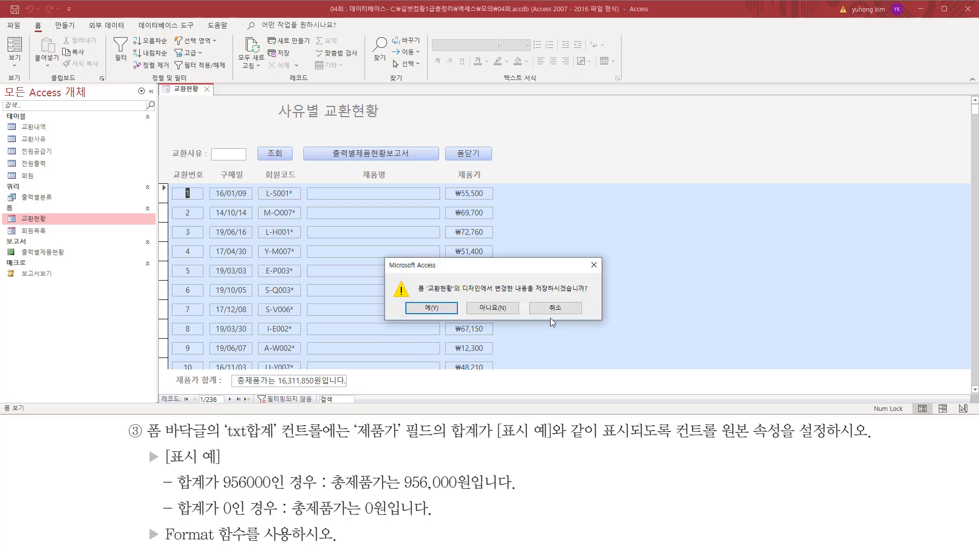
drag(535, 295, 589, 295)
drag(414, 300, 453, 318)
key(Escape)
click(437, 309)
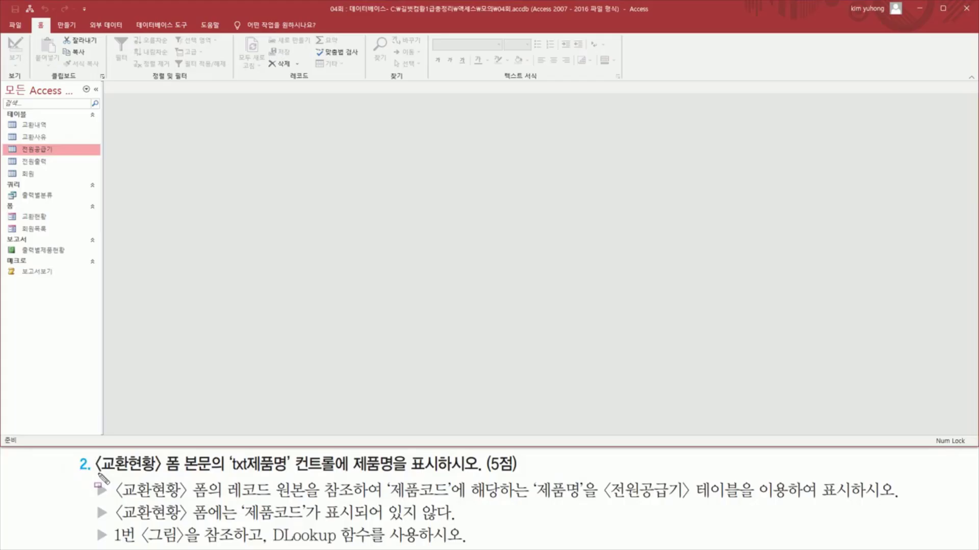
Read the task 2 heading about the txt제품명 control and open the 교환현황 form
mouse_move(98, 474)
mouse_down()
mouse_move(209, 475)
mouse_move(214, 454)
mouse_move(283, 473)
mouse_move(485, 475)
mouse_up()
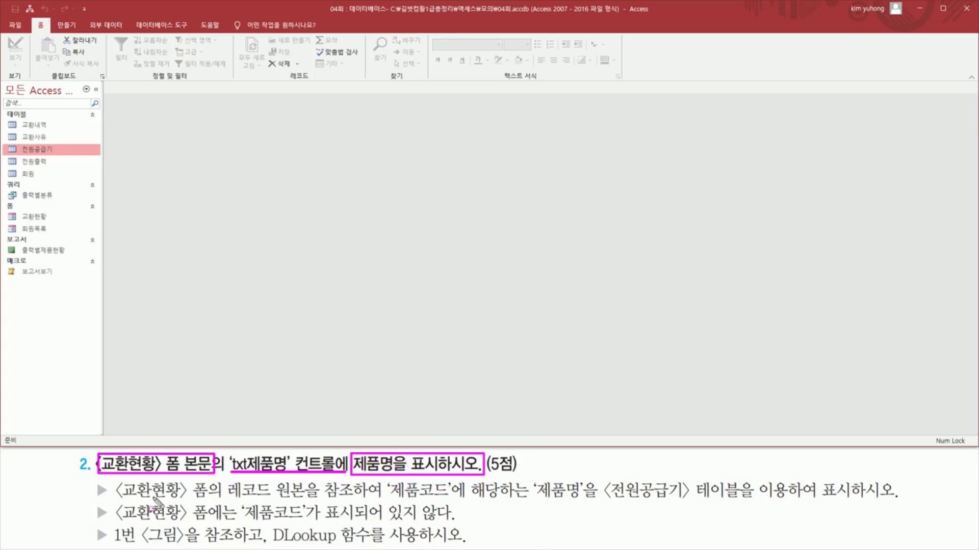
drag(16, 209, 54, 225)
key(Escape)
click(37, 217)
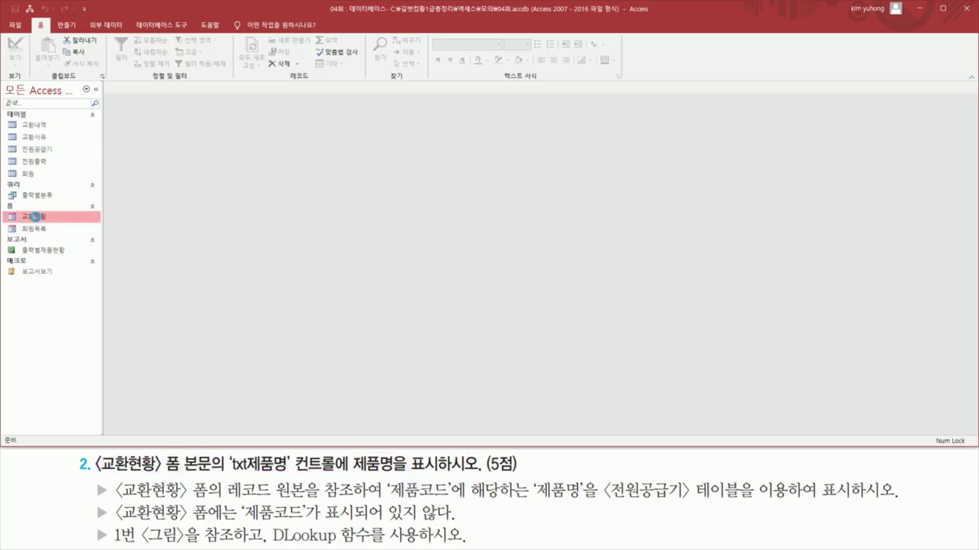
double_click(36, 217)
Examine the form's 제품명 column and read the requirements for finding 제품명 by 제품코드 in the 전원공급기 table
drag(266, 182, 325, 327)
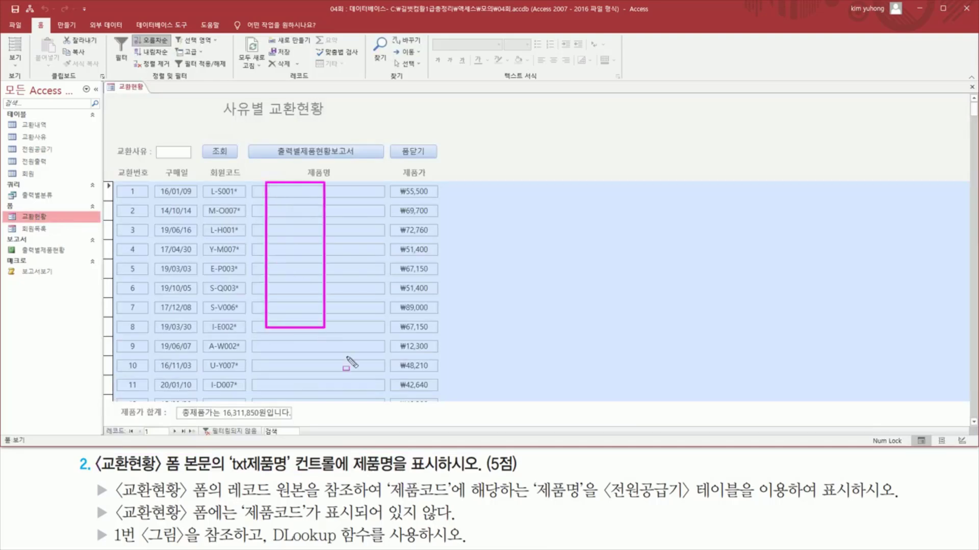
drag(350, 361, 379, 395)
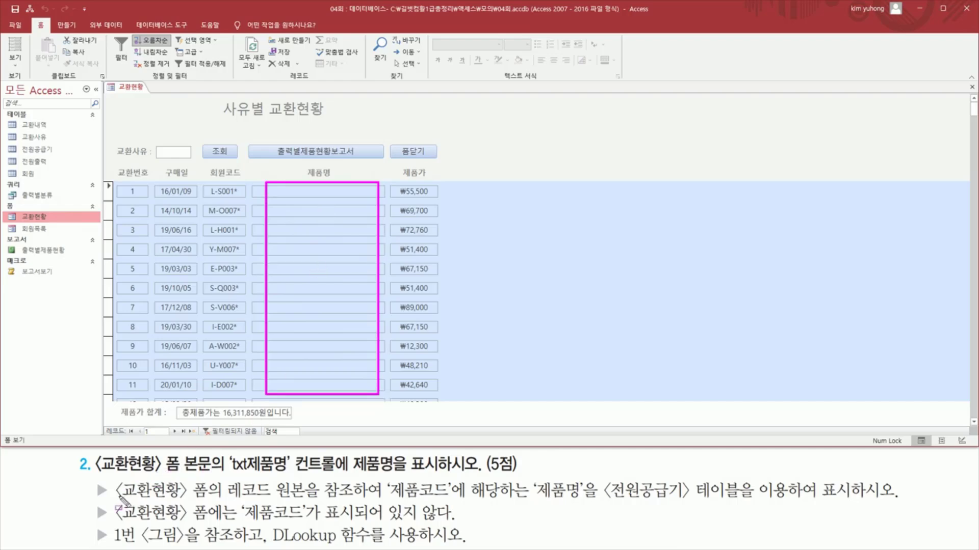
mouse_move(113, 501)
mouse_down()
mouse_move(220, 501)
mouse_move(220, 479)
mouse_move(360, 499)
mouse_move(451, 483)
mouse_up()
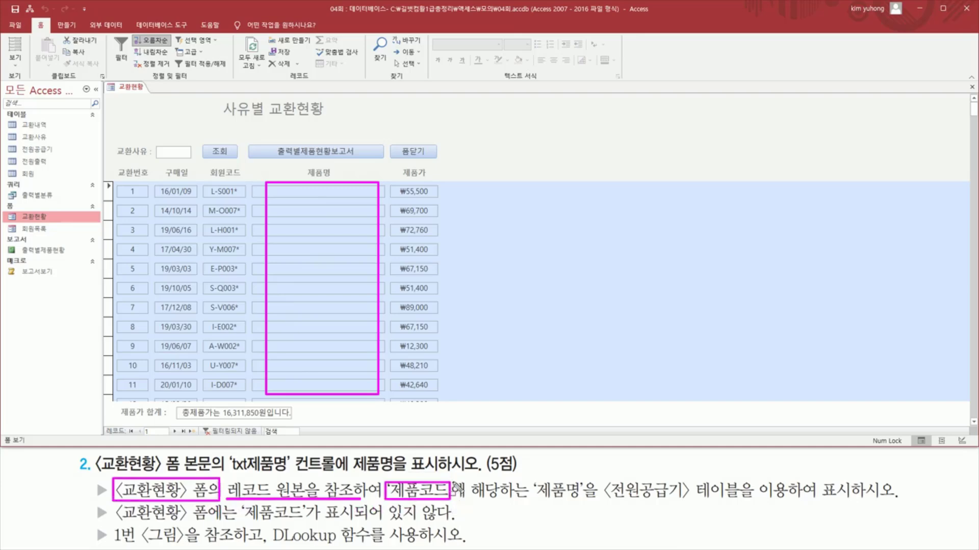
mouse_move(533, 502)
mouse_down()
mouse_move(601, 503)
mouse_move(608, 482)
mouse_move(701, 508)
mouse_move(860, 509)
mouse_up()
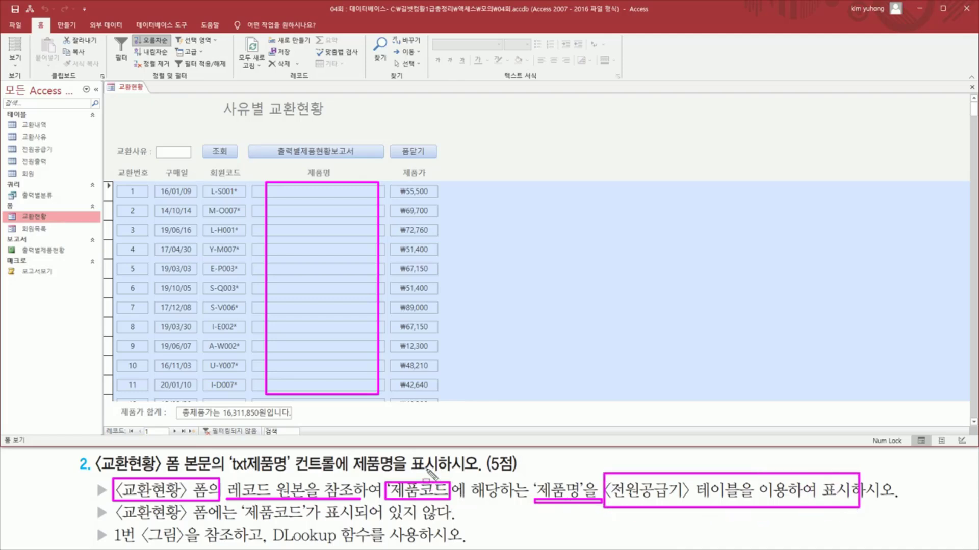
drag(116, 520, 452, 522)
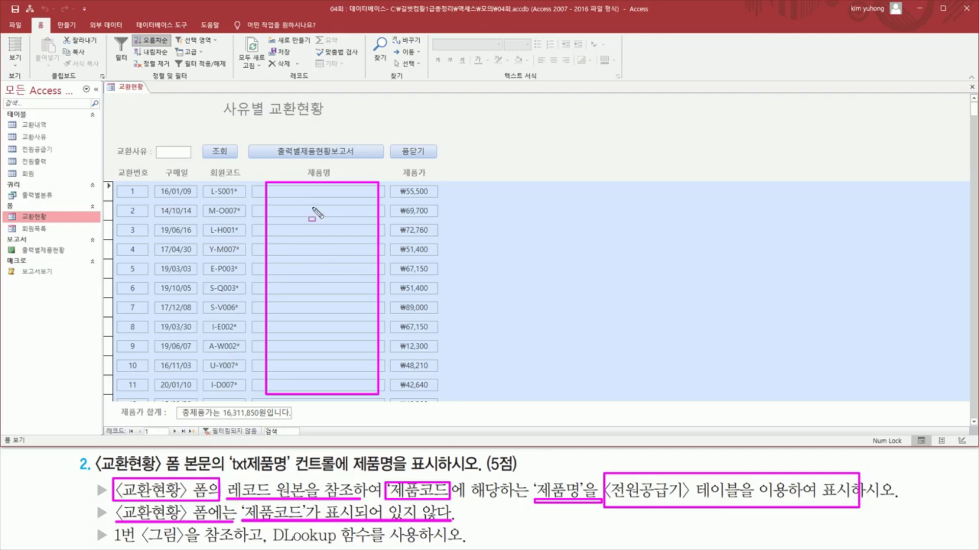
drag(290, 187, 352, 390)
key(Escape)
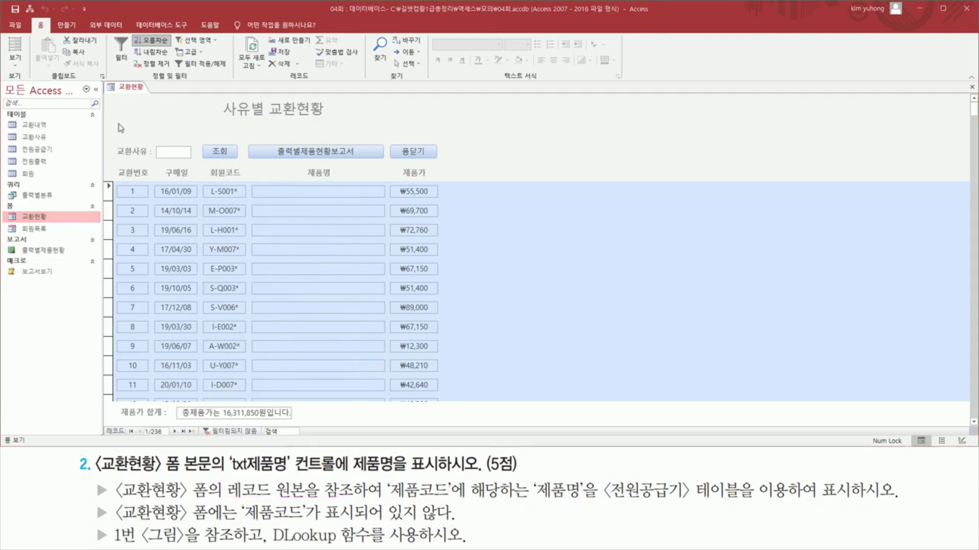
Switch the 교환현황 form to Design view and open the properties of the txt제품명 control in the detail section
click(15, 61)
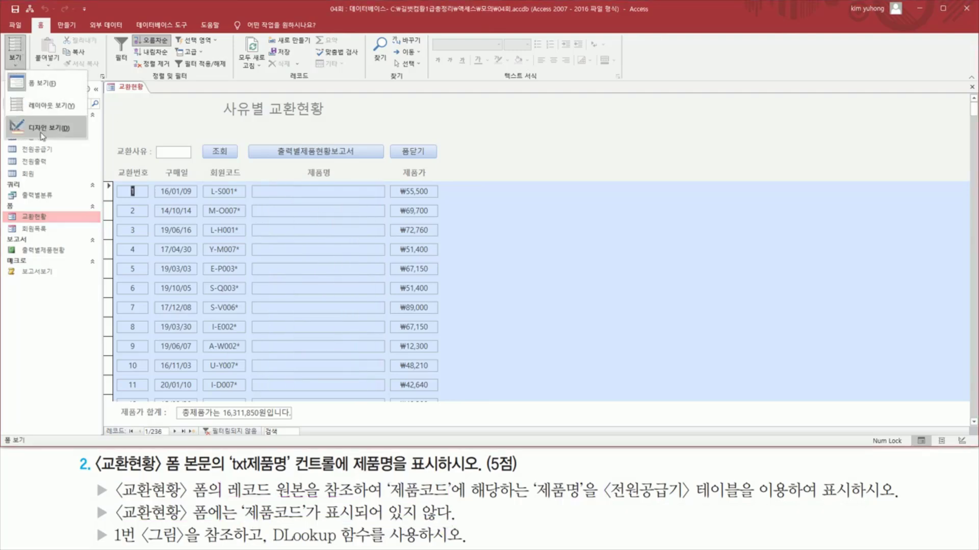
click(42, 129)
click(330, 222)
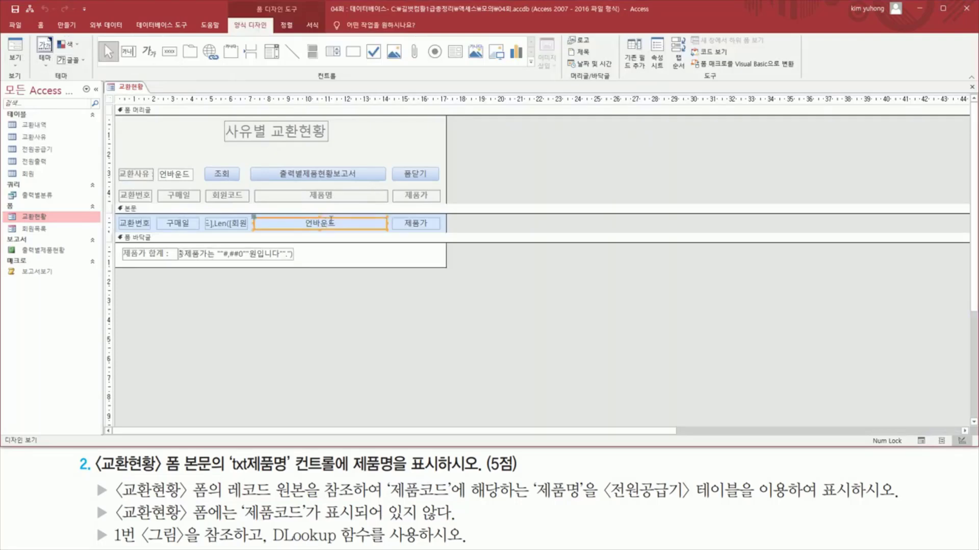
double_click(331, 222)
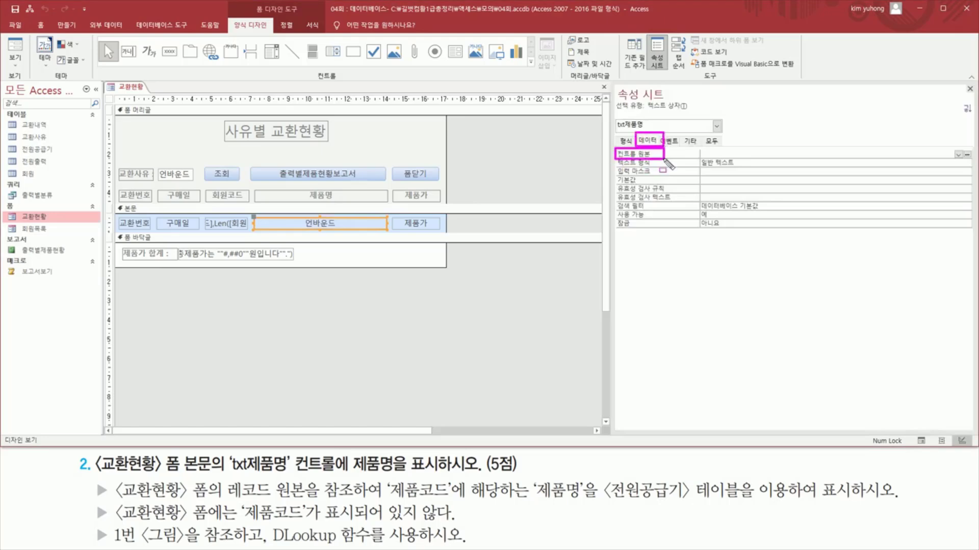
Bind the txt제품명 control to the 제품코드 field and check the 제품명 column in Form view
click(957, 155)
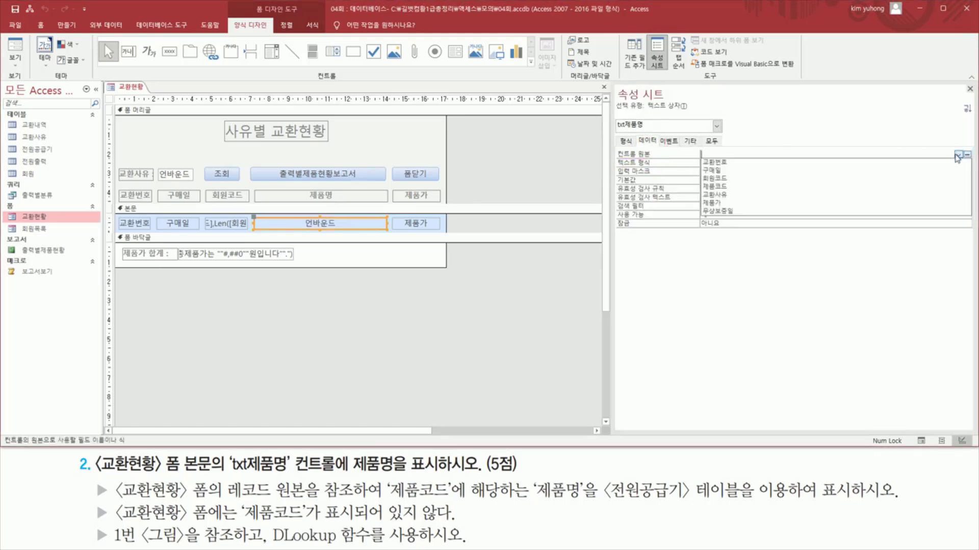
click(773, 187)
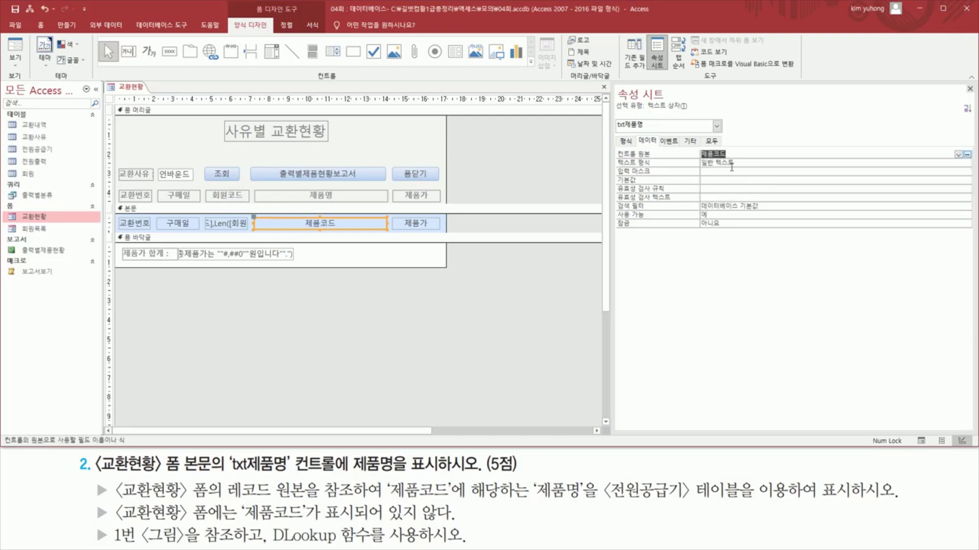
drag(298, 215, 346, 232)
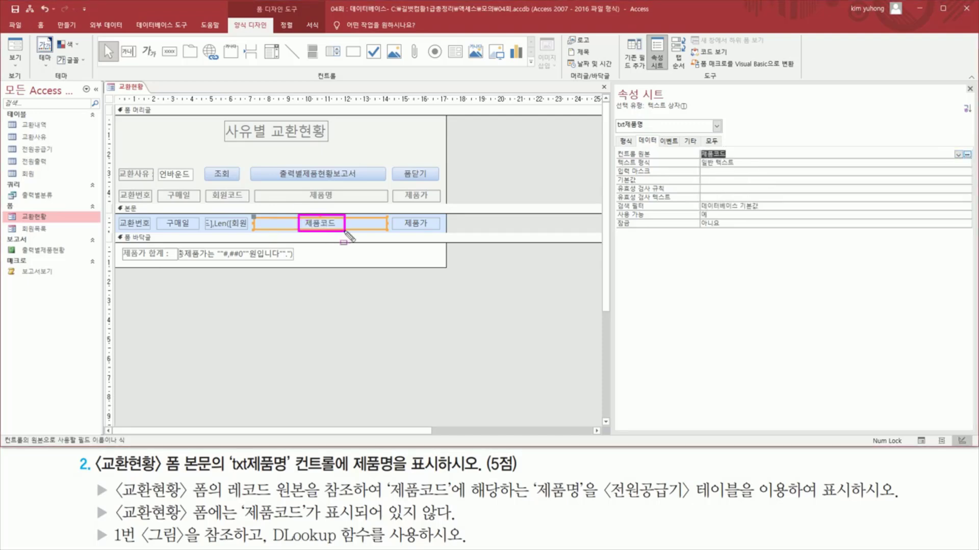
click(16, 49)
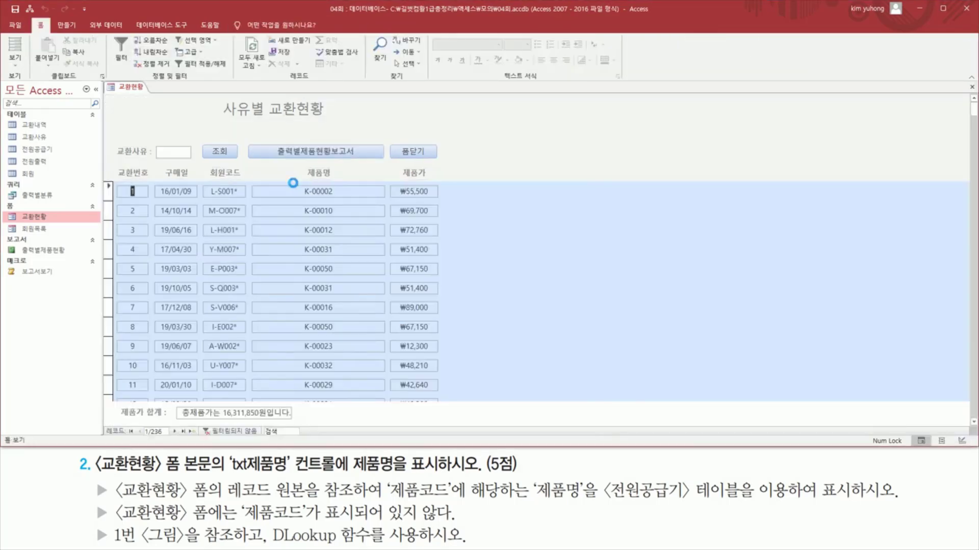
mouse_move(296, 183)
mouse_down()
mouse_move(331, 210)
mouse_move(348, 307)
mouse_move(347, 392)
mouse_up()
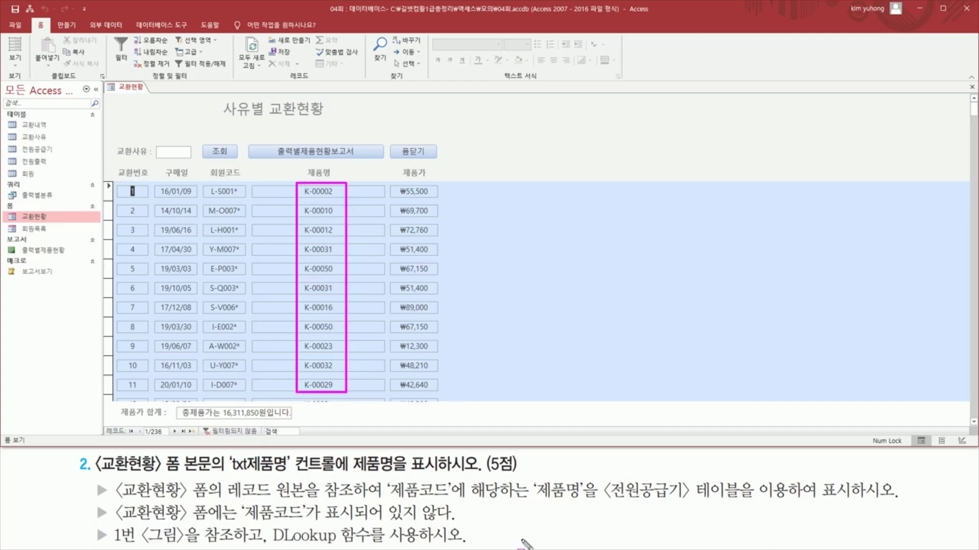
Read the requirement on getting the 제품명 that matches each 제품코드 from the 전원공급기 table
mouse_move(607, 470)
mouse_down()
mouse_move(743, 507)
mouse_move(788, 506)
mouse_up()
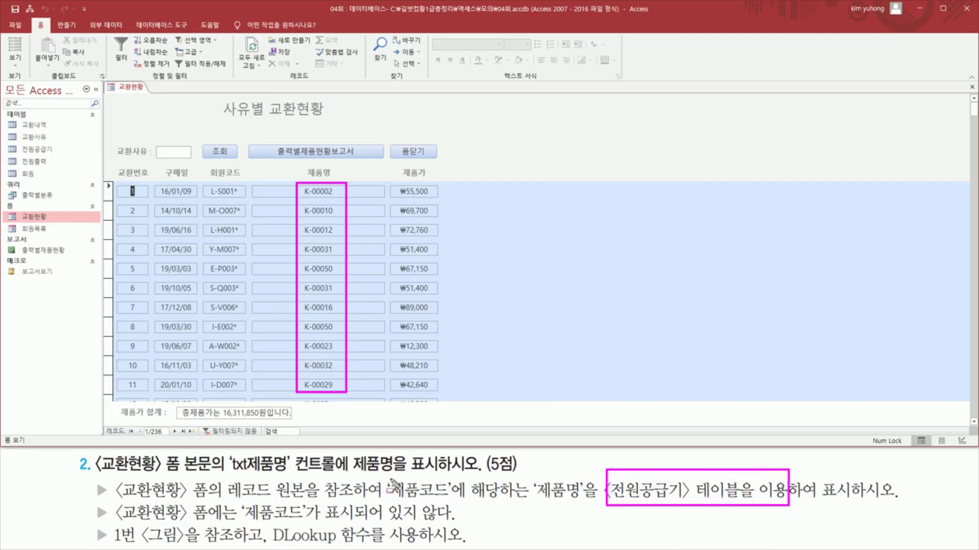
mouse_move(389, 478)
mouse_down()
mouse_move(416, 503)
mouse_move(453, 506)
mouse_up()
drag(533, 503, 586, 502)
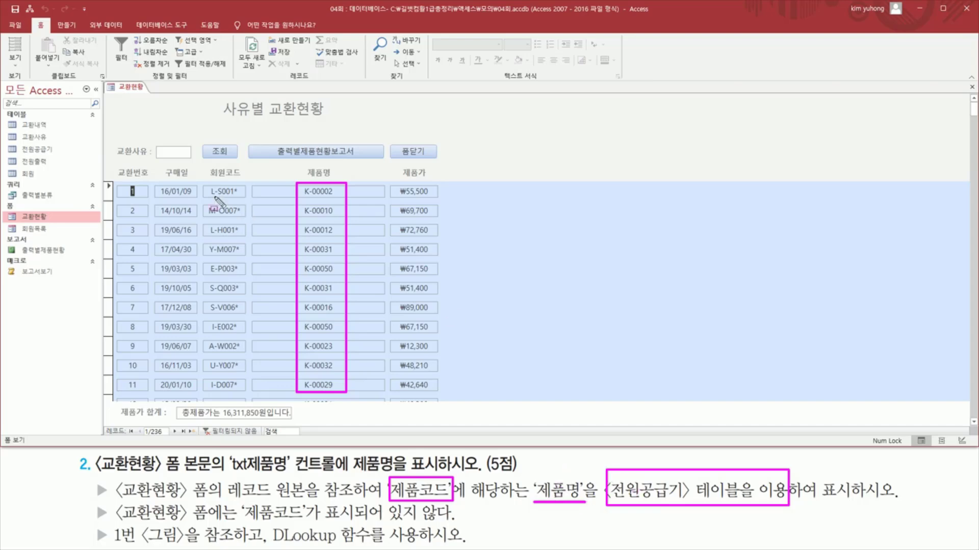
drag(14, 136, 65, 152)
key(Escape)
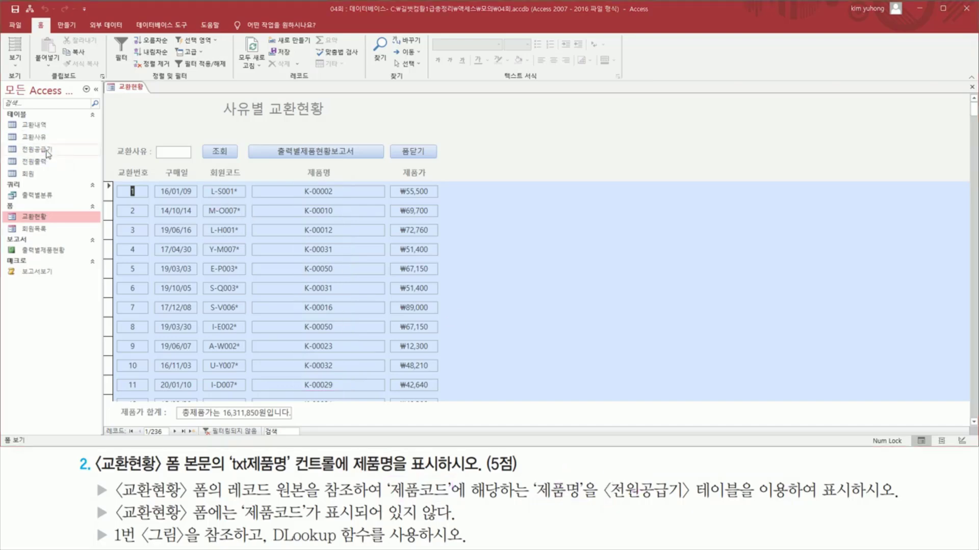
Open the 전원공급기 table and examine its 제품코드 and 제품명 columns
click(48, 149)
double_click(47, 149)
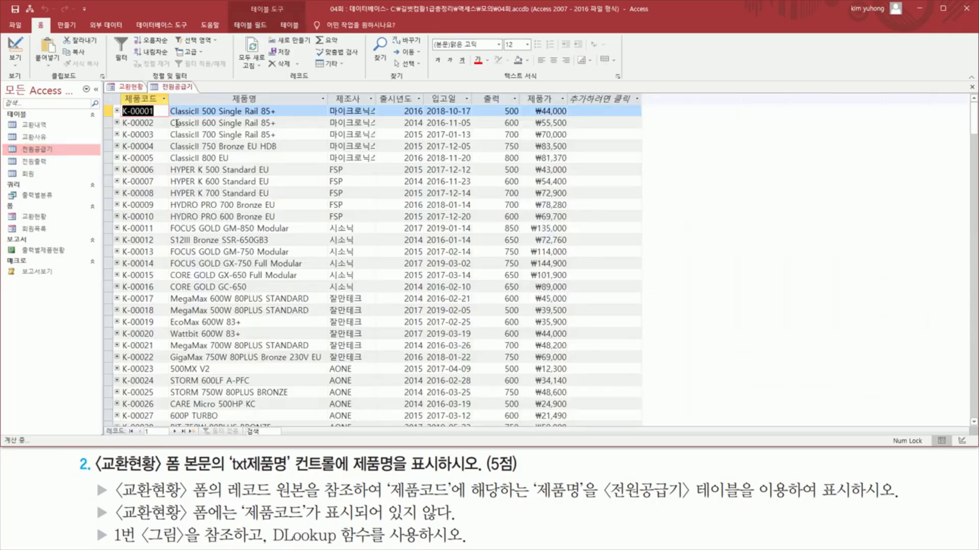
mouse_move(125, 105)
mouse_down()
mouse_move(146, 248)
mouse_move(152, 391)
mouse_up()
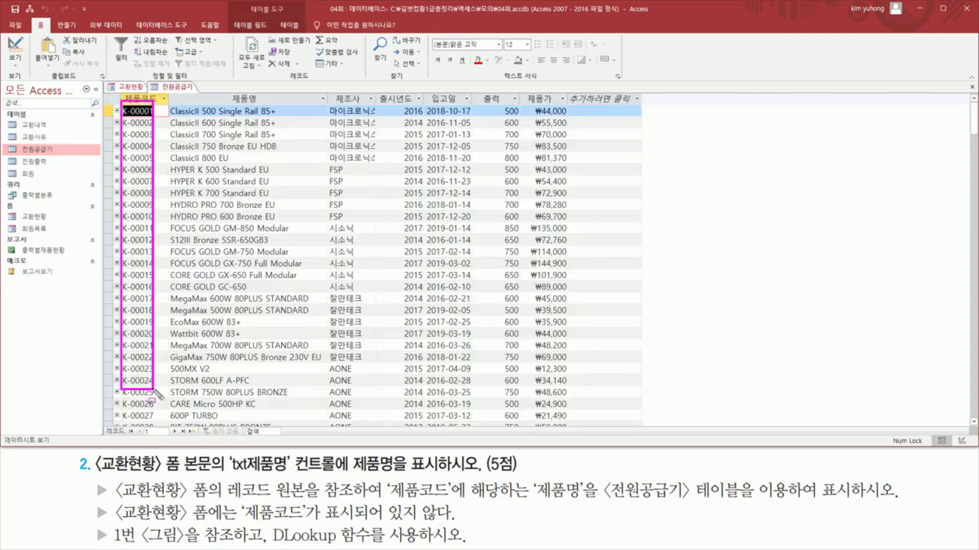
mouse_move(187, 105)
mouse_down()
mouse_move(234, 218)
mouse_move(281, 292)
mouse_move(310, 405)
mouse_up()
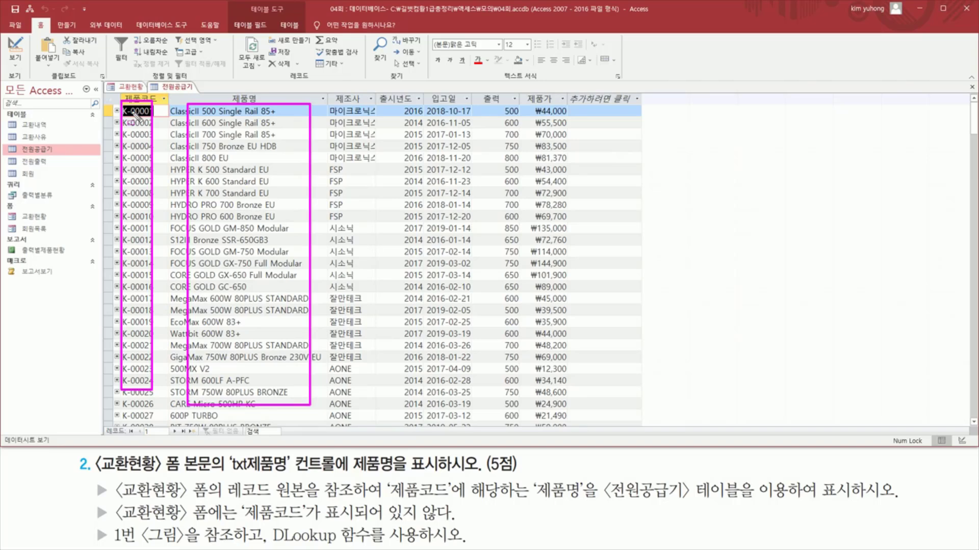
Compare the codes in the 교환현황 form's 제품명 column with the product names in the 전원공급기 table
click(131, 87)
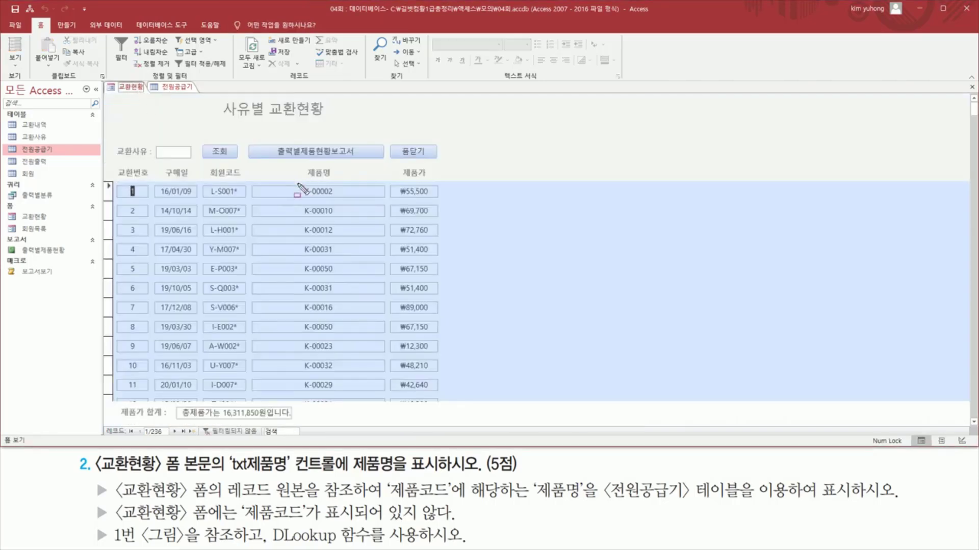
drag(298, 179, 338, 392)
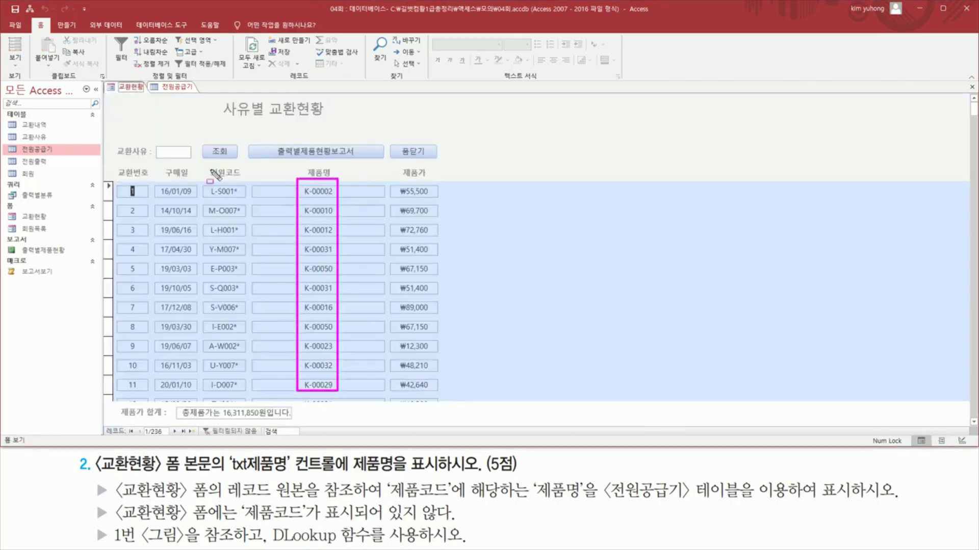
click(176, 86)
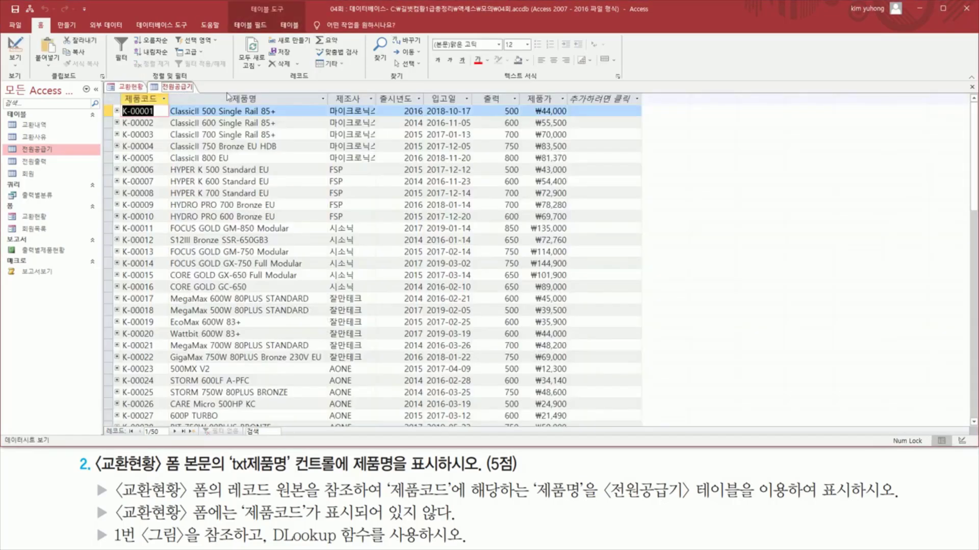
mouse_move(207, 101)
mouse_down()
mouse_move(296, 447)
mouse_move(302, 427)
mouse_up()
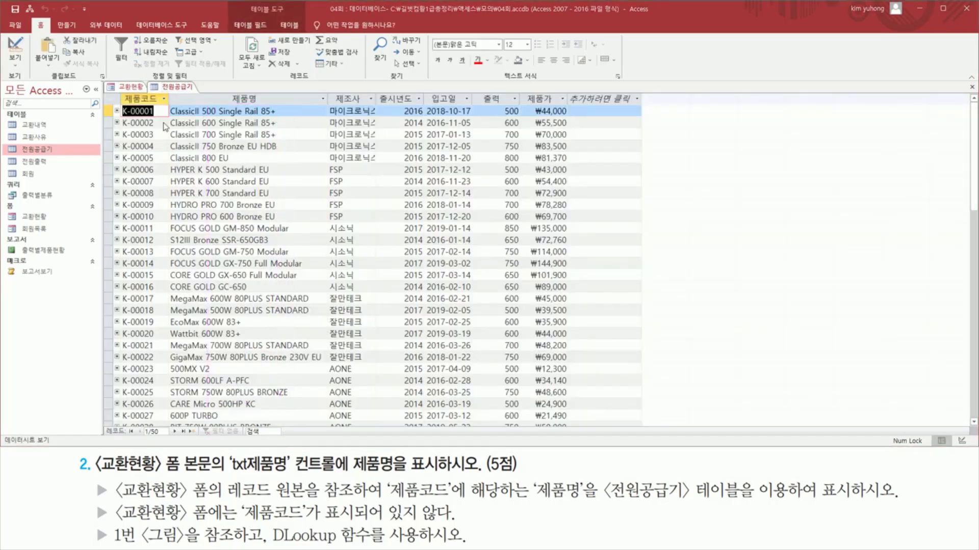
click(122, 85)
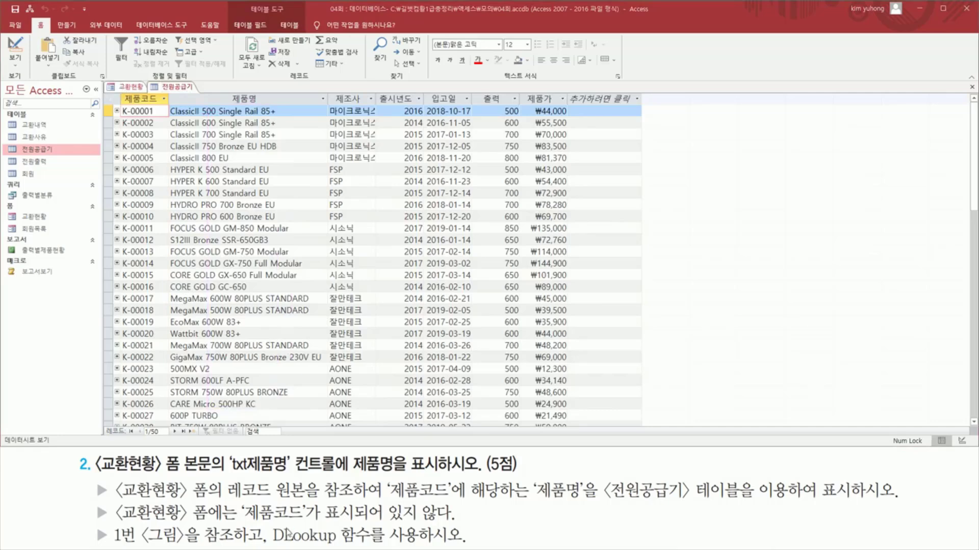
Read the instruction to use the DLookup function and examine the 제품명 column in the reference picture of the form
mouse_move(122, 545)
mouse_down()
mouse_move(245, 544)
mouse_move(283, 518)
mouse_move(328, 518)
mouse_up()
drag(352, 549, 477, 547)
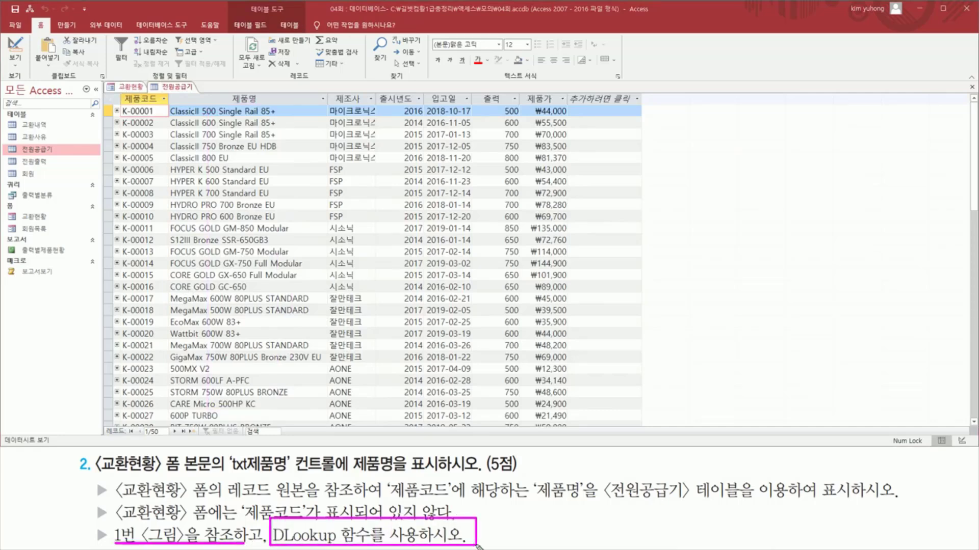
key(Escape)
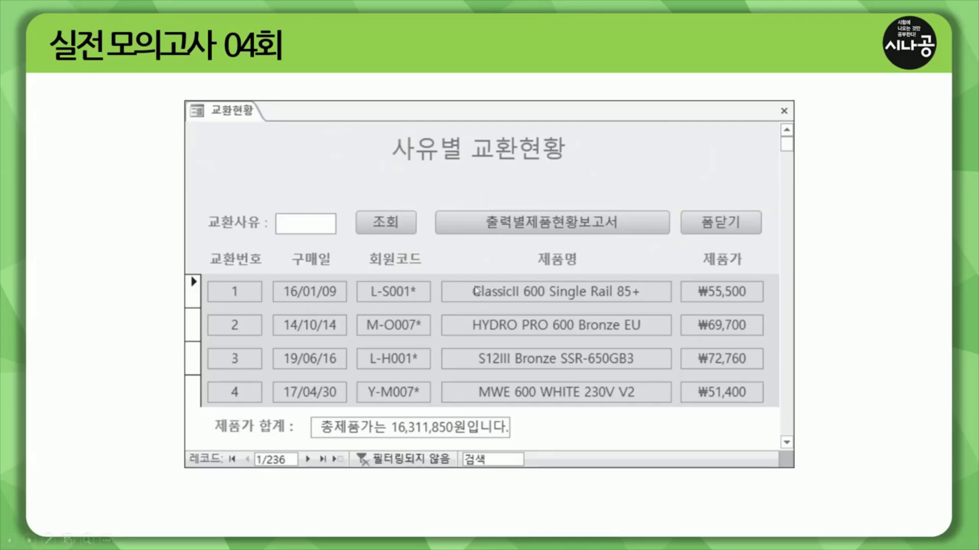
mouse_move(466, 279)
mouse_down()
mouse_move(636, 376)
mouse_move(658, 405)
mouse_up()
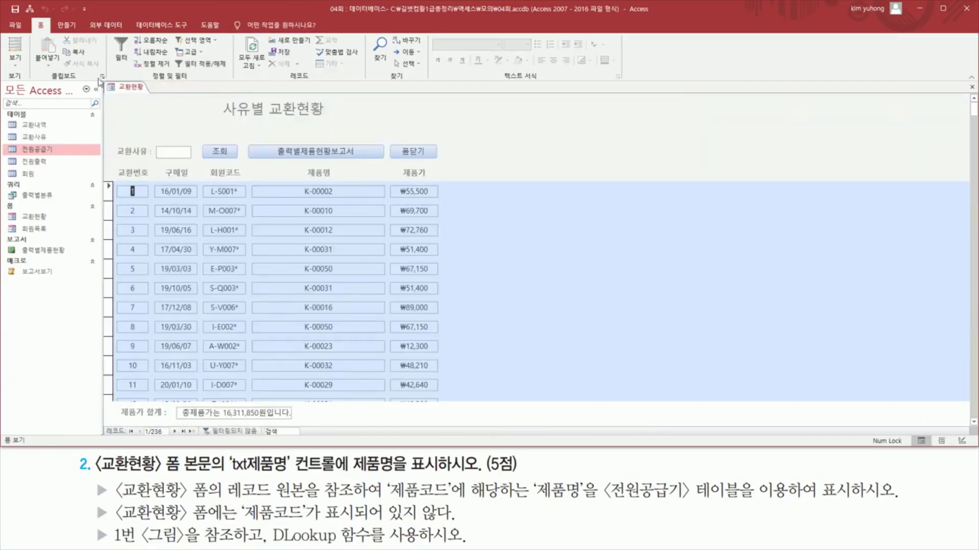
In the form's Design view, replace txt제품명's control source with a DLookUp expression starting =DLookUp("제품명", "전원공급기",
click(16, 61)
click(46, 127)
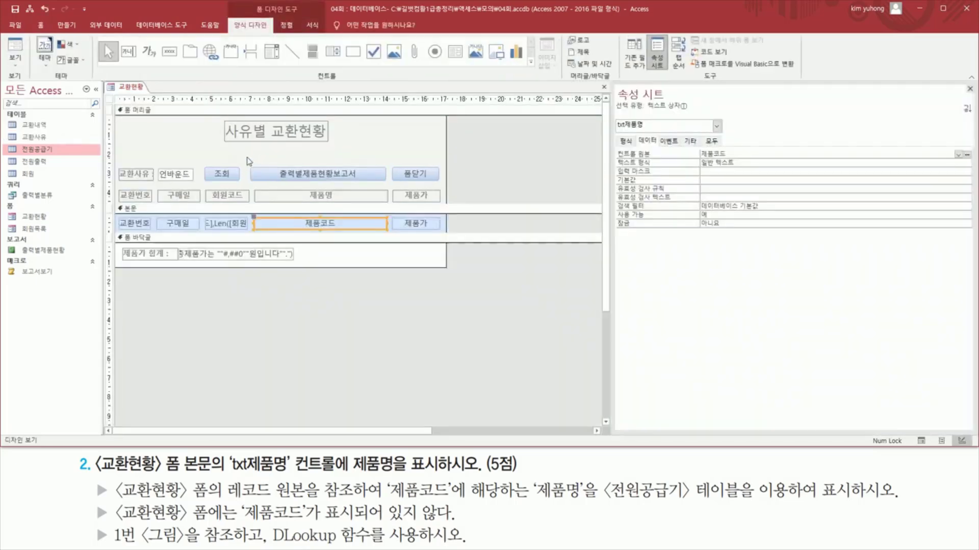
double_click(731, 151)
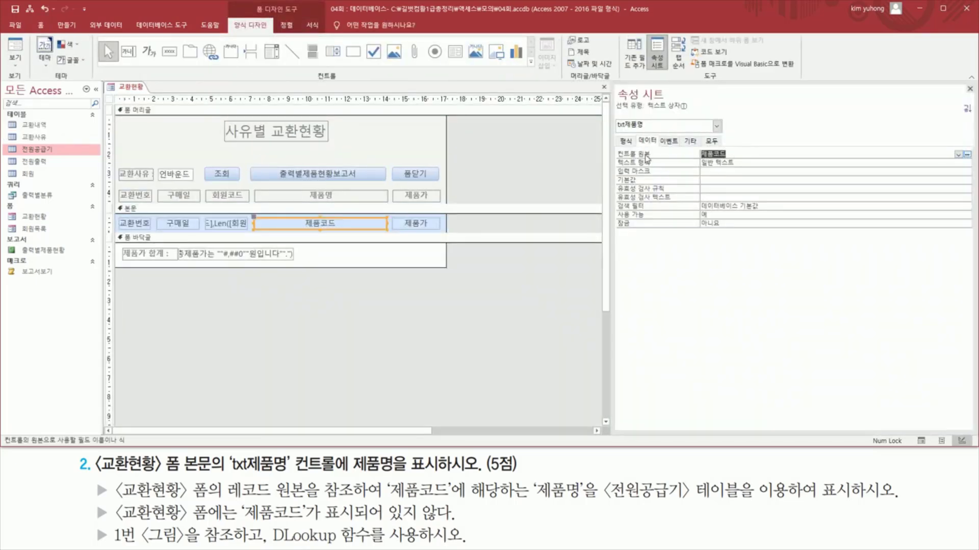
text(=d)
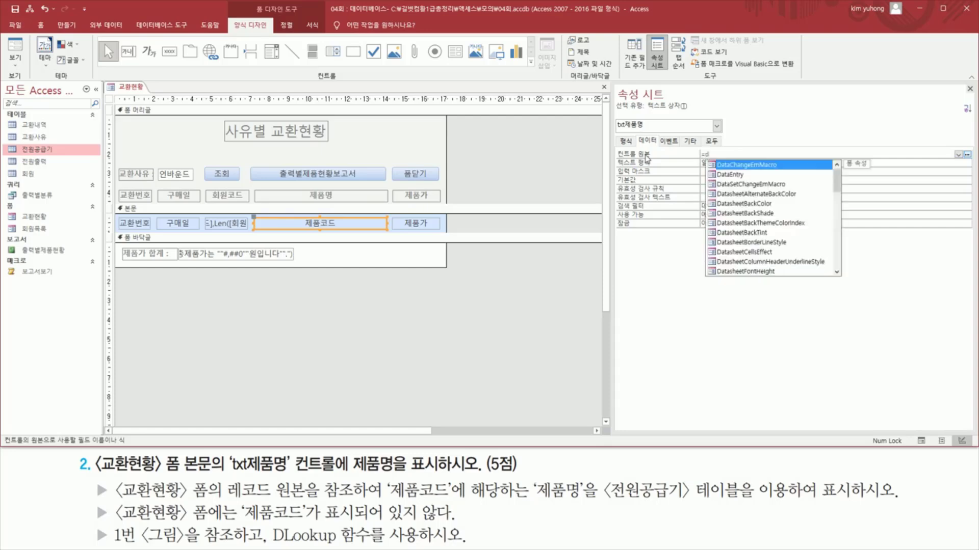
text(LookUp()
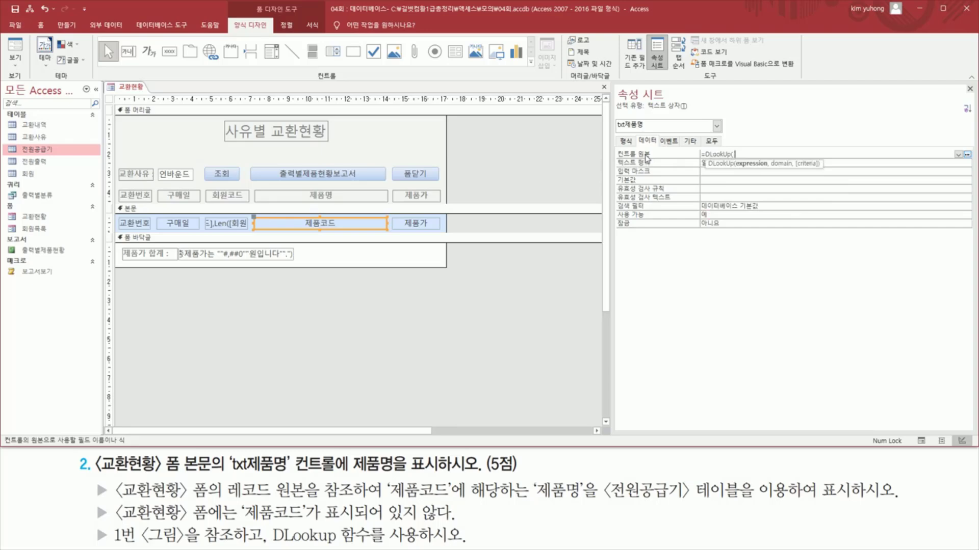
text("제품명",)
text("전원공급)
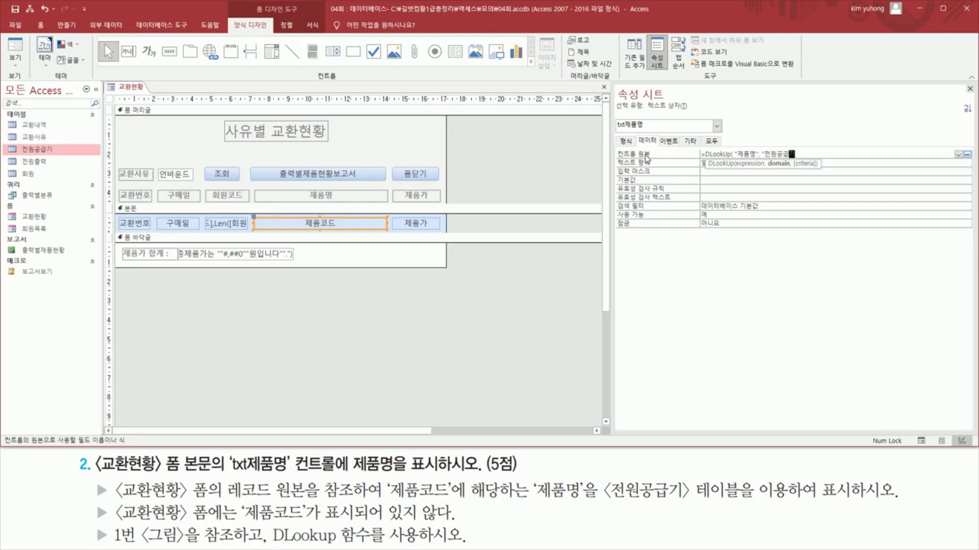
text(기",)
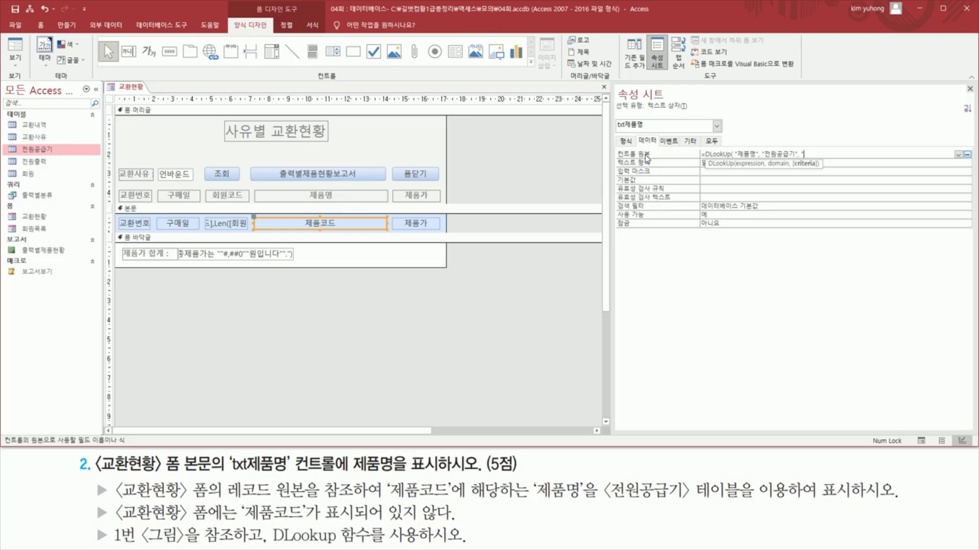
Add the DLookUp criteria comparing 제품코드 with a reference to the form, as "제품코드 = [forms]![교환현황]
text("제품코드 =)
drag(254, 213, 389, 233)
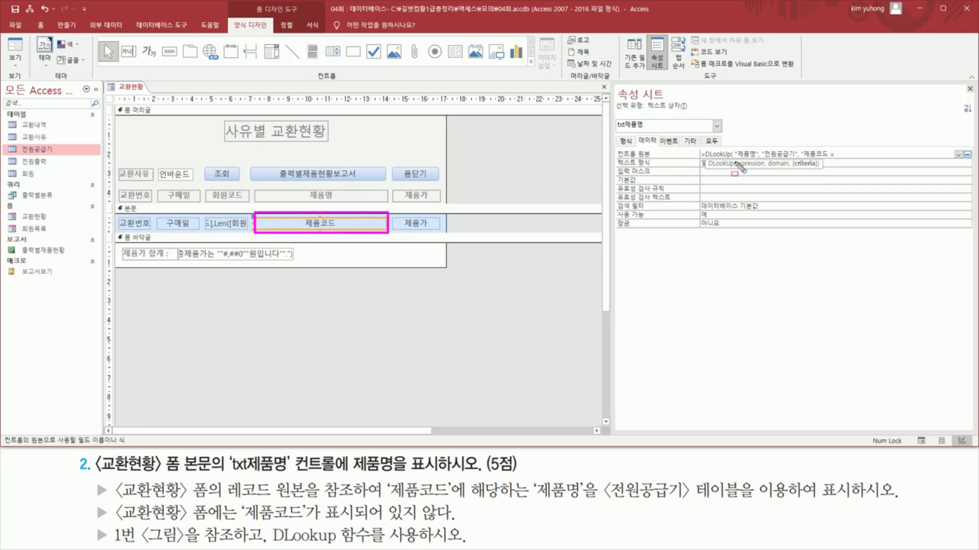
key(Escape)
click(851, 155)
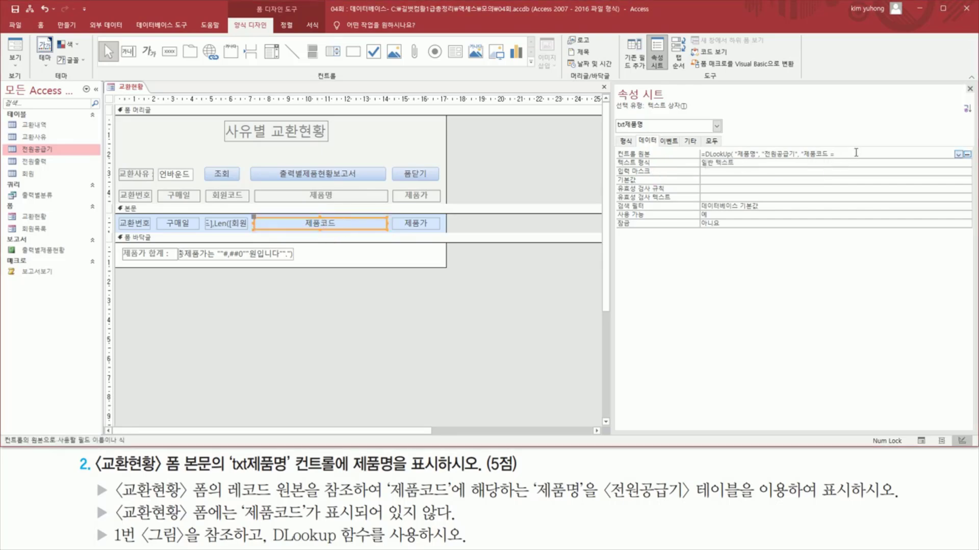
text([)
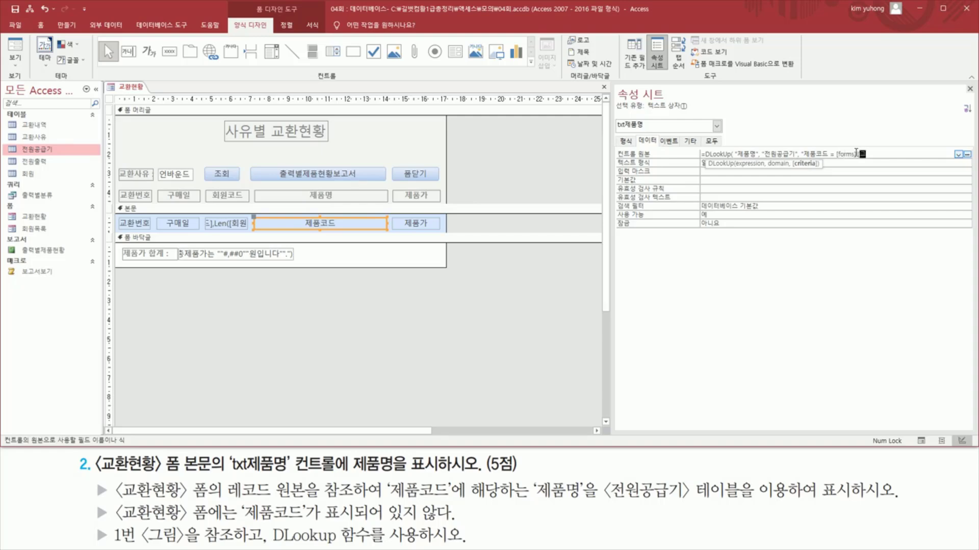
text([교환현황)
drag(109, 81, 146, 94)
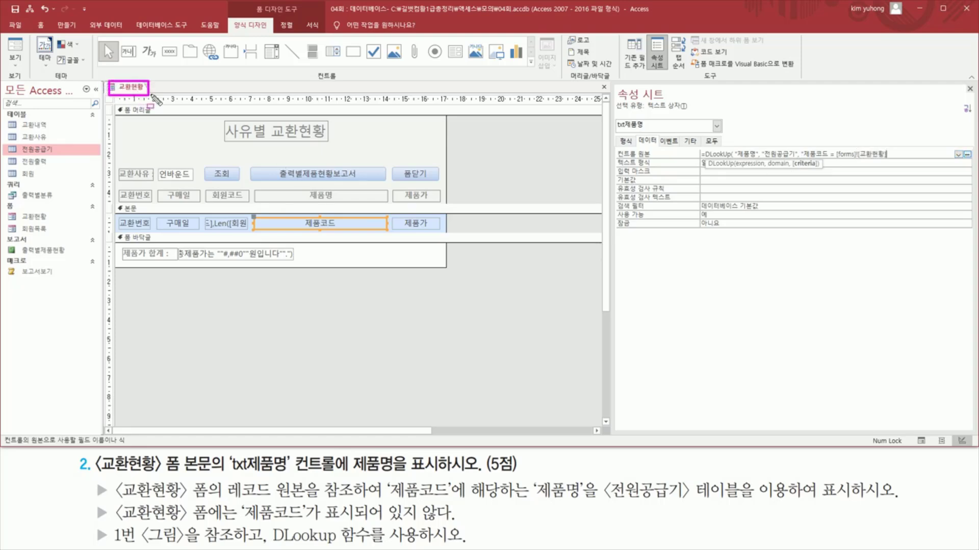
key(Escape)
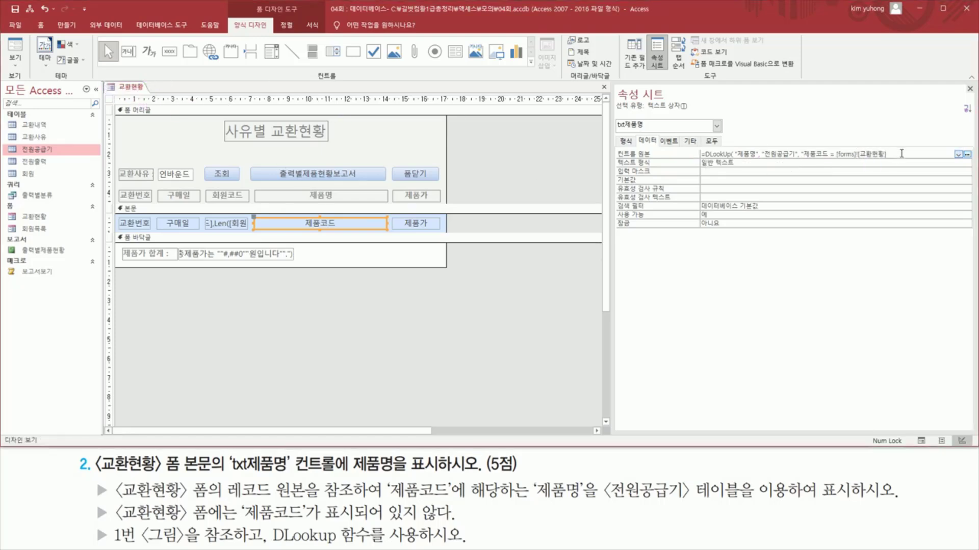
Extend the form reference in the criteria with ![제품코드] and close the criteria string with a quotation mark
click(901, 153)
text(![)
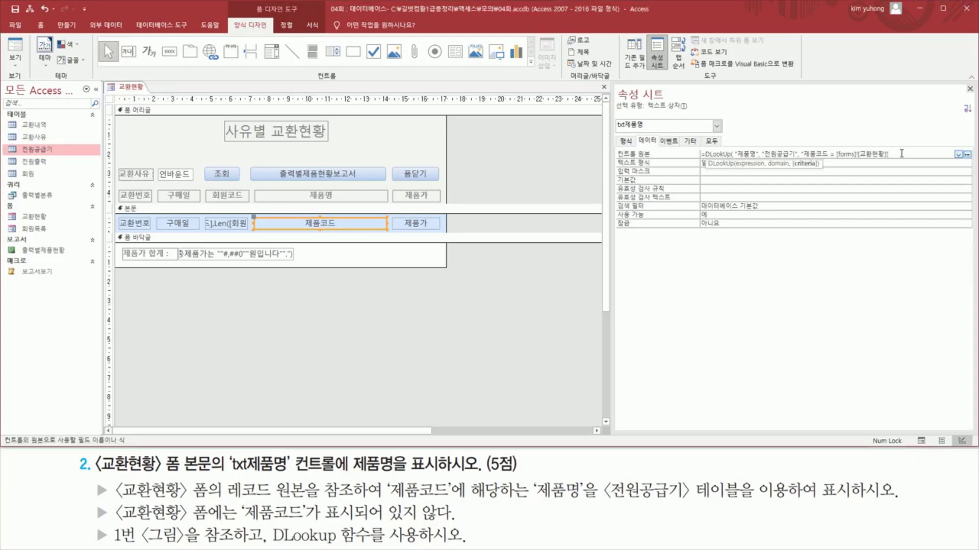
text(제품)
text(코드)
text())
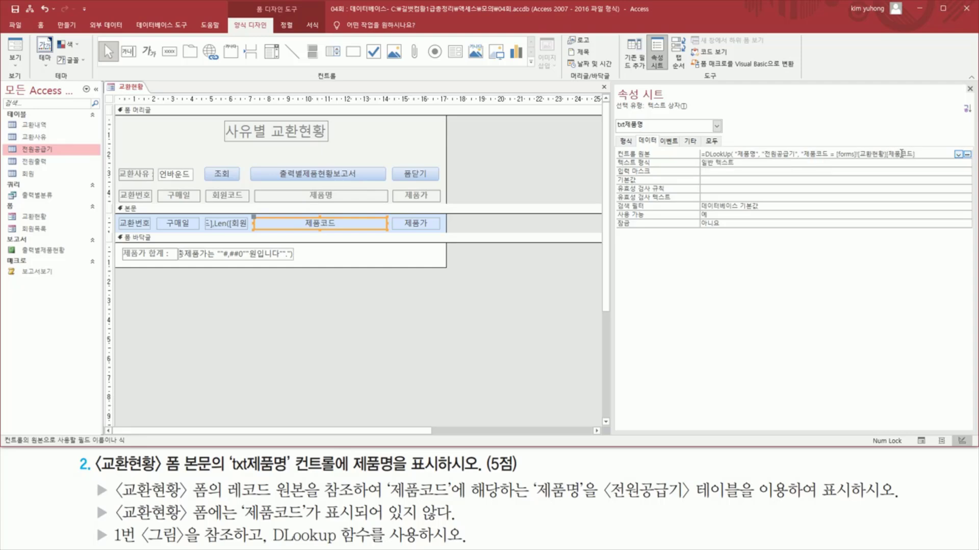
click(901, 153)
key(End)
key(Left)
text(")
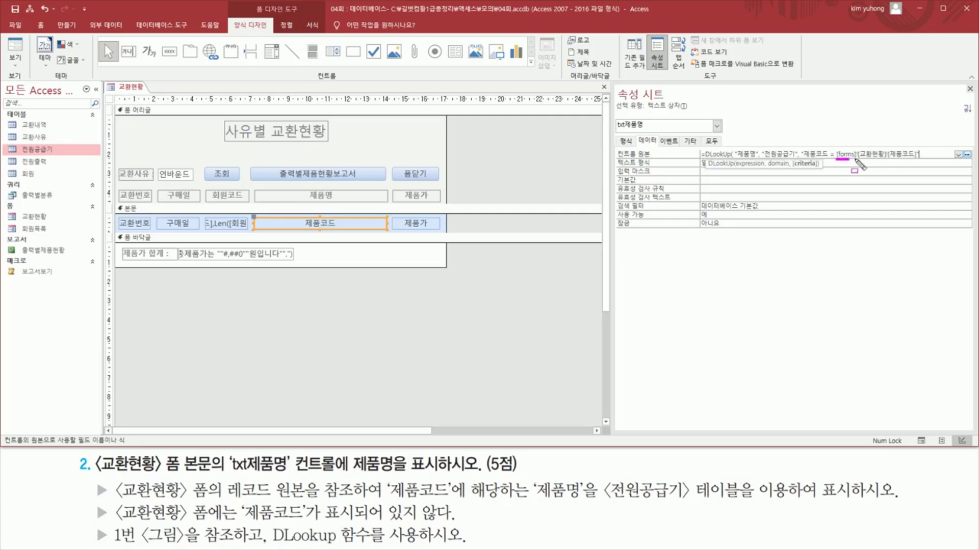
Bracket the criteria's first field as [제품코드], close the DLookUp function's parenthesis and commit the control source
drag(837, 158, 918, 159)
drag(803, 158, 825, 159)
key(Escape)
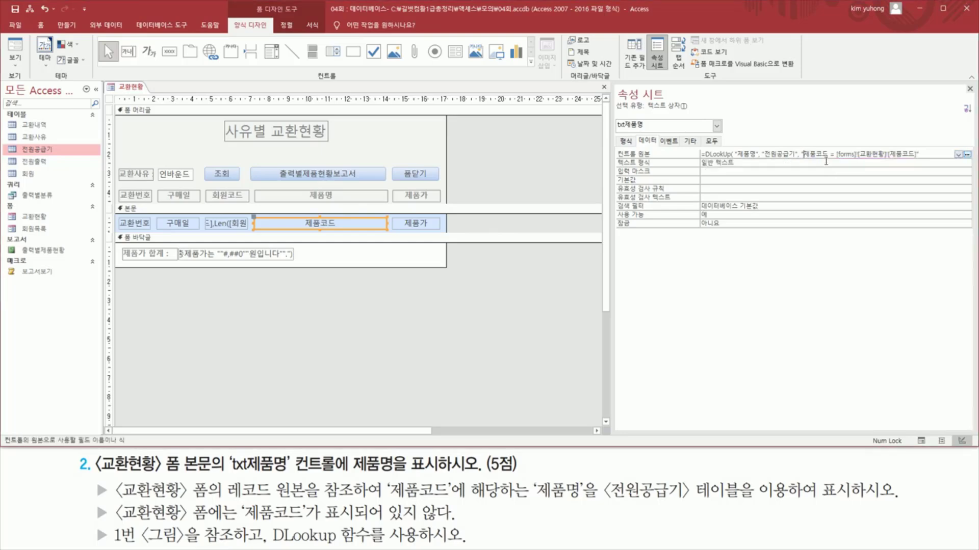
text([)
click(825, 161)
text(]"))
key(Return)
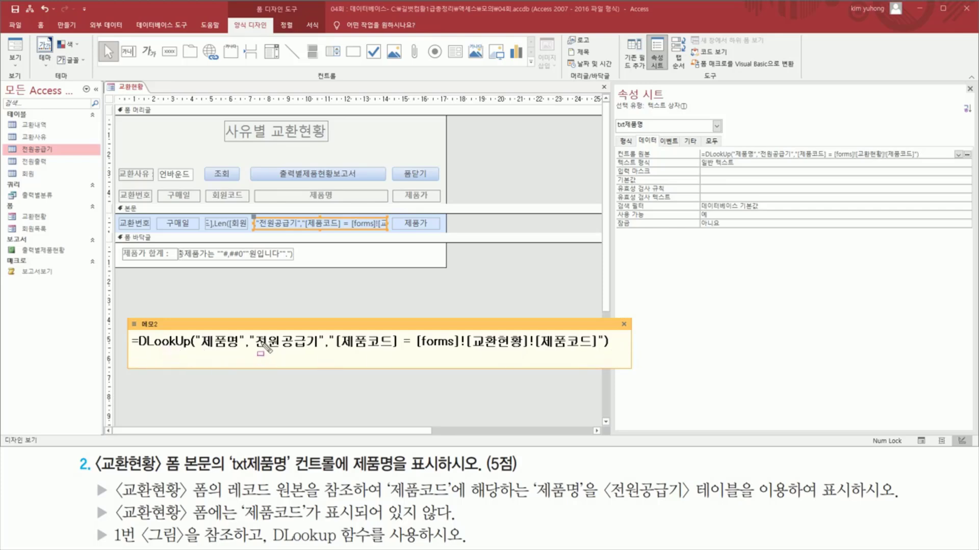
drag(255, 350, 315, 350)
drag(202, 350, 237, 351)
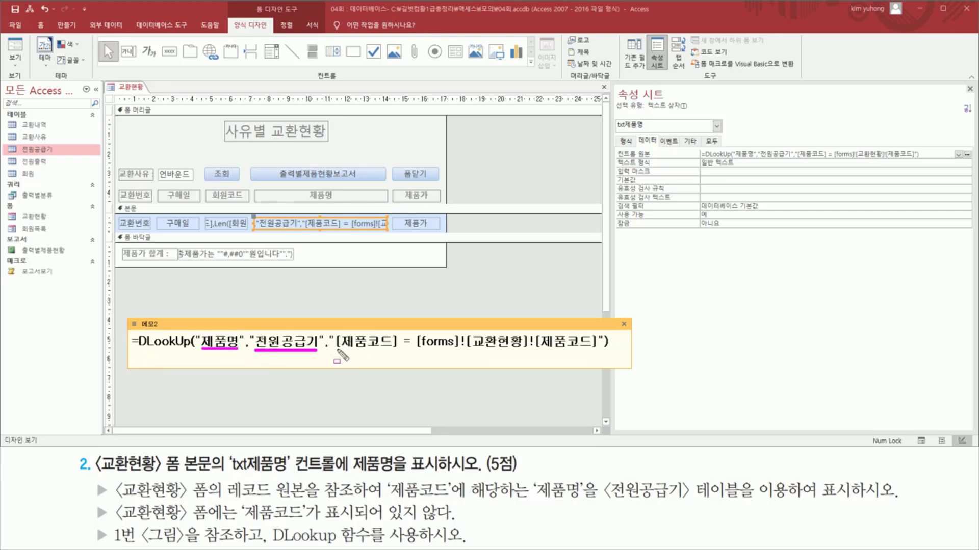
drag(338, 351, 397, 350)
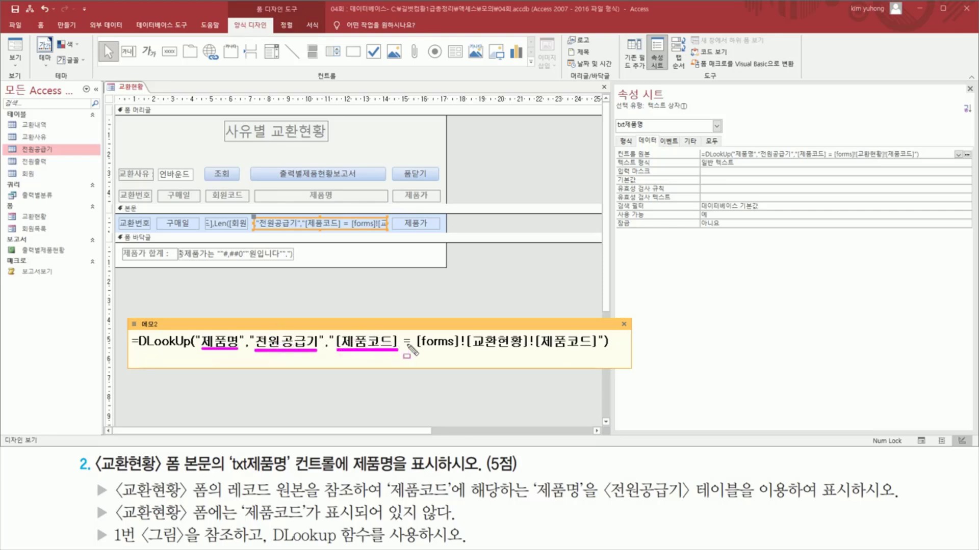
drag(414, 350, 597, 352)
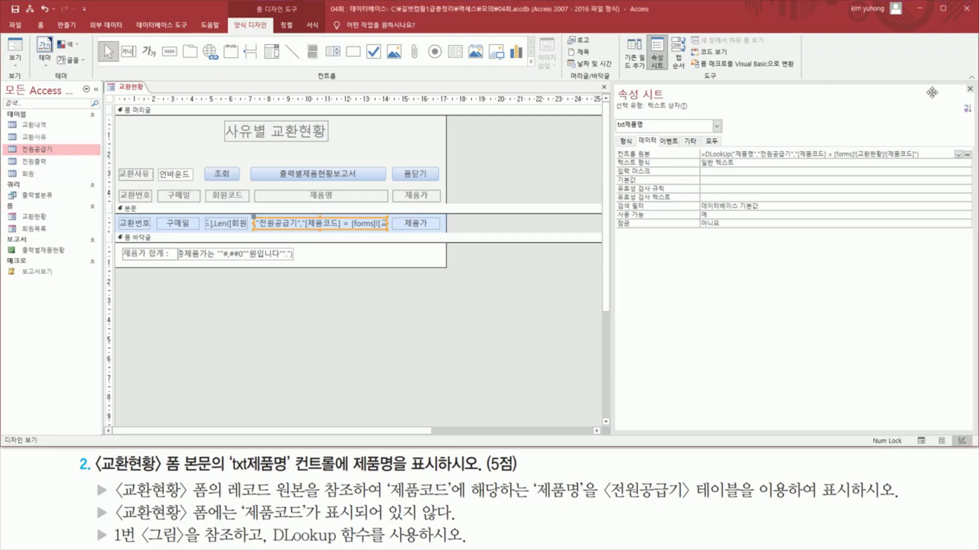
Check the product names in the 교환현황 form's Form view, and close the form with its design changes saved
click(970, 89)
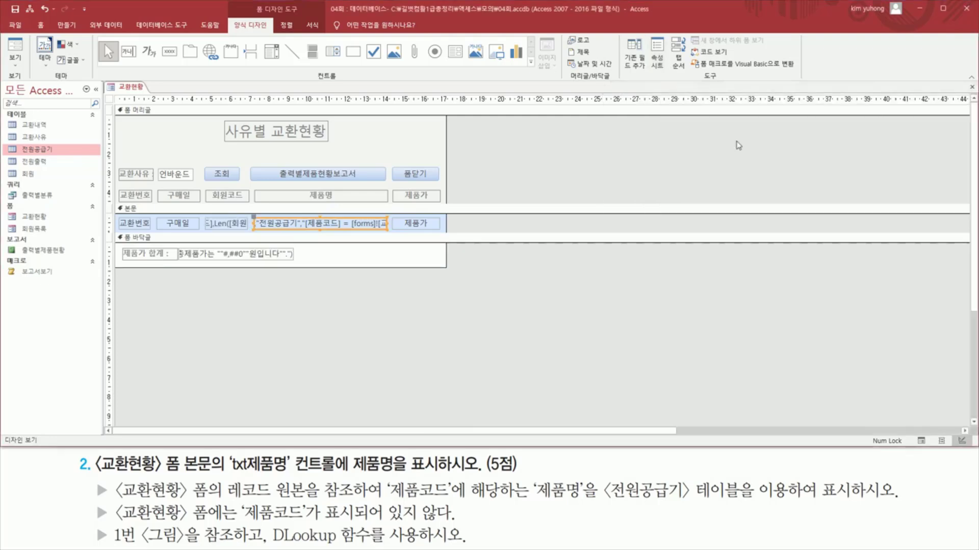
click(15, 46)
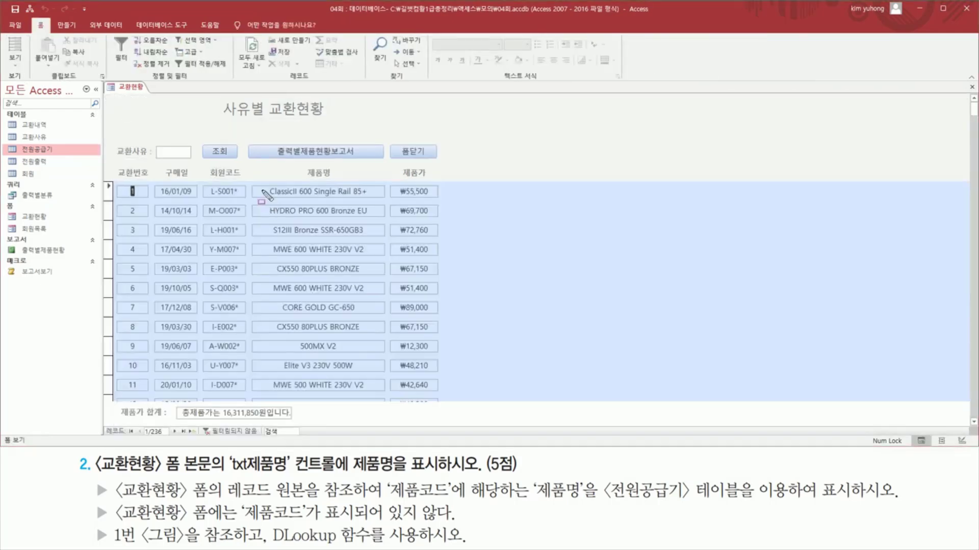
drag(265, 183, 375, 392)
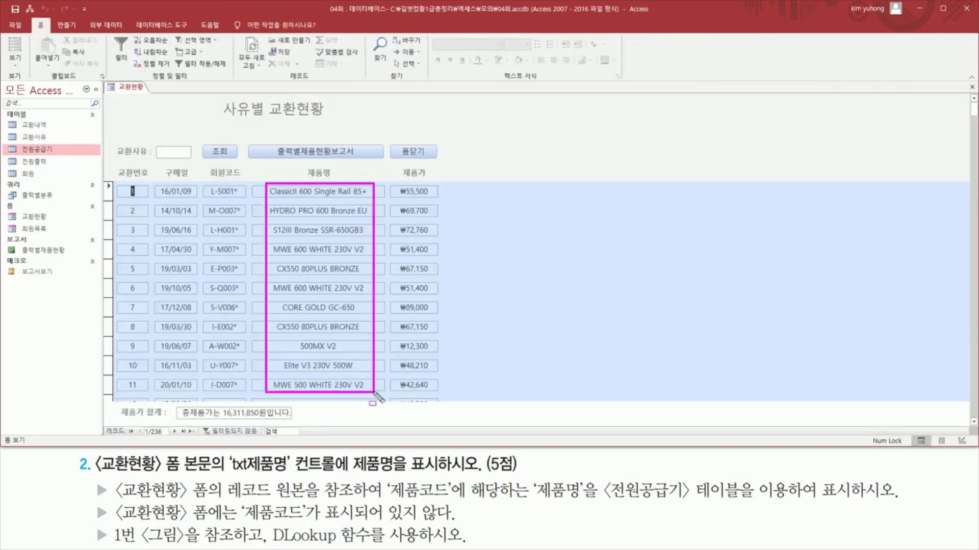
key(Escape)
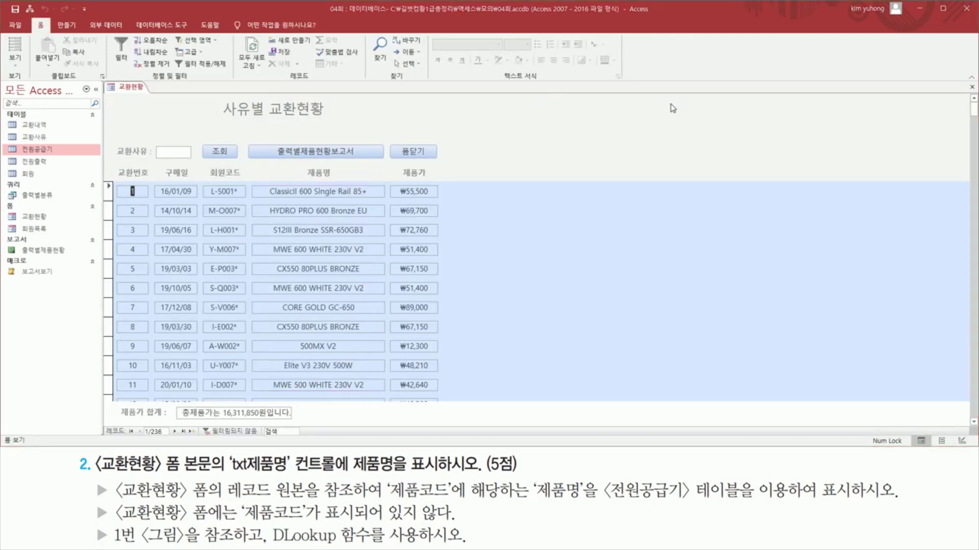
click(972, 89)
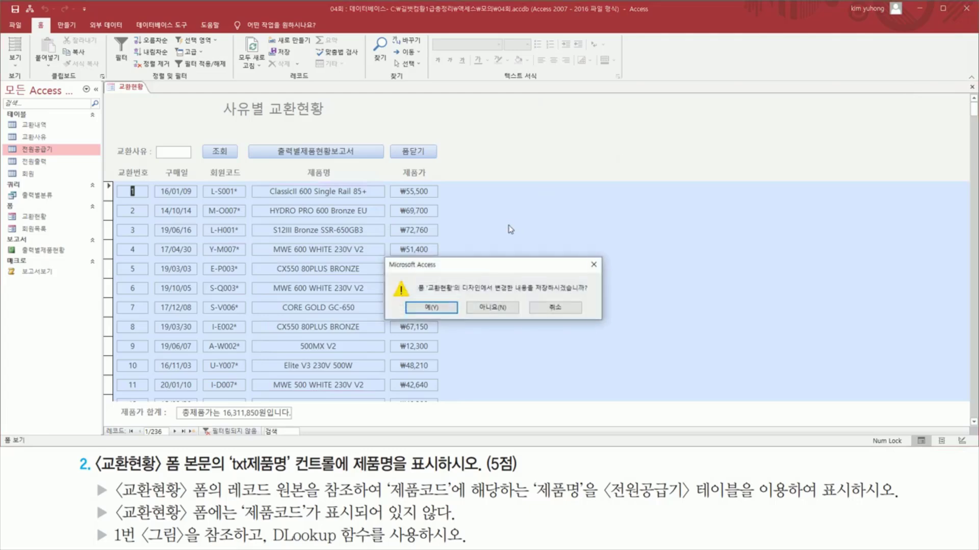
click(451, 308)
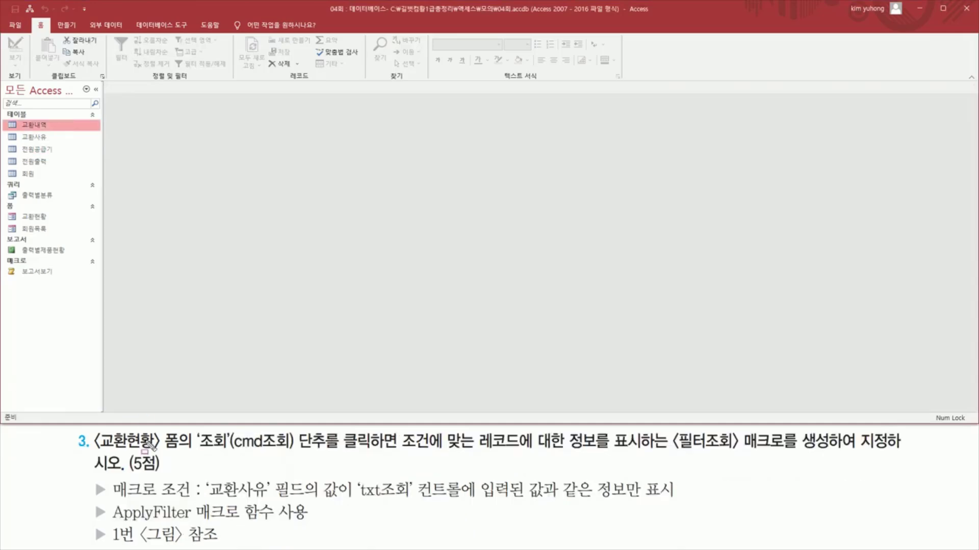
Open the 교환현황 form in Form view
mouse_move(95, 451)
mouse_down()
mouse_move(139, 450)
mouse_move(187, 430)
mouse_up()
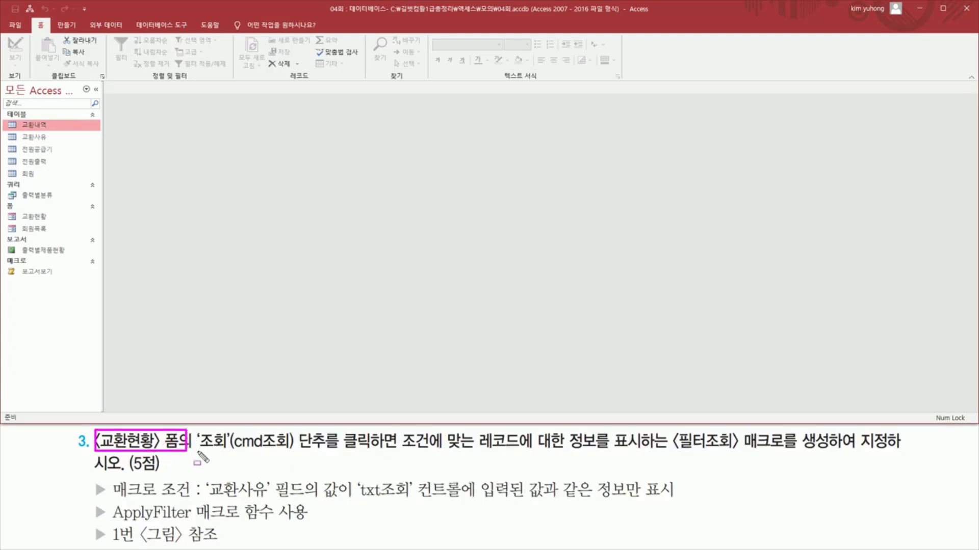
drag(16, 209, 66, 226)
key(Escape)
click(34, 216)
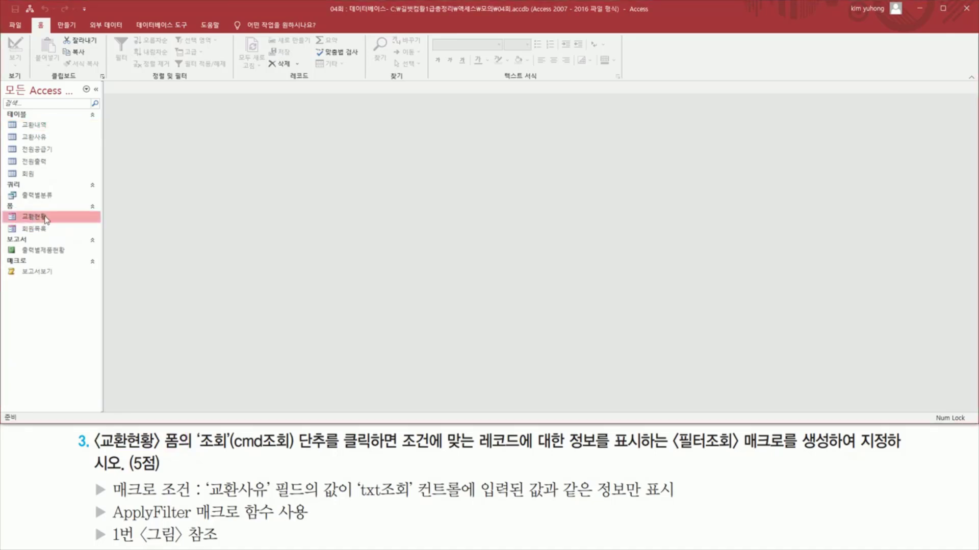
double_click(45, 218)
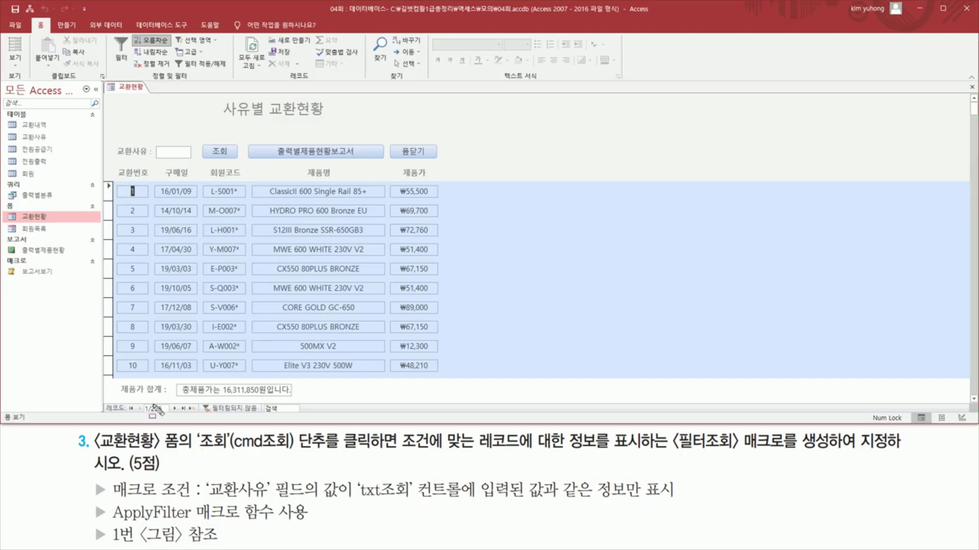
drag(195, 450, 402, 457)
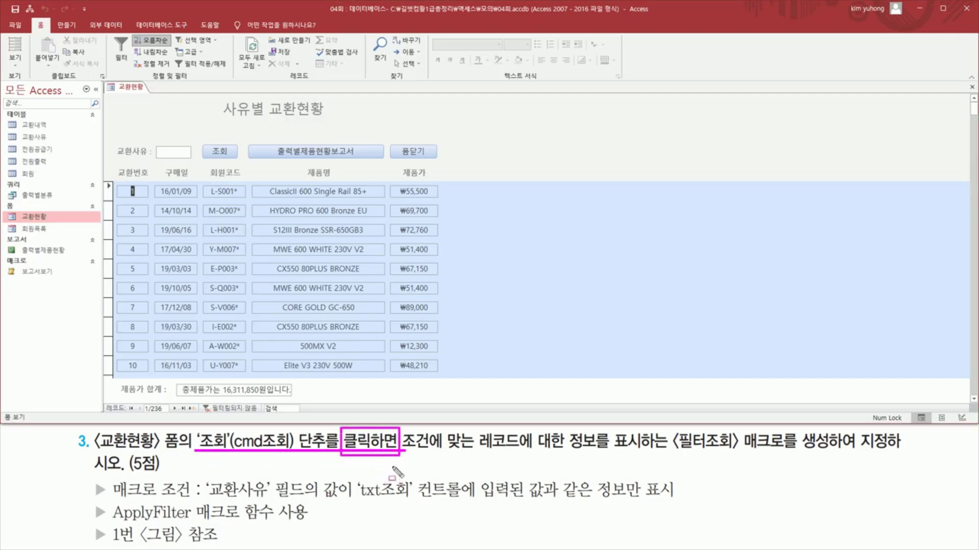
drag(205, 140, 238, 163)
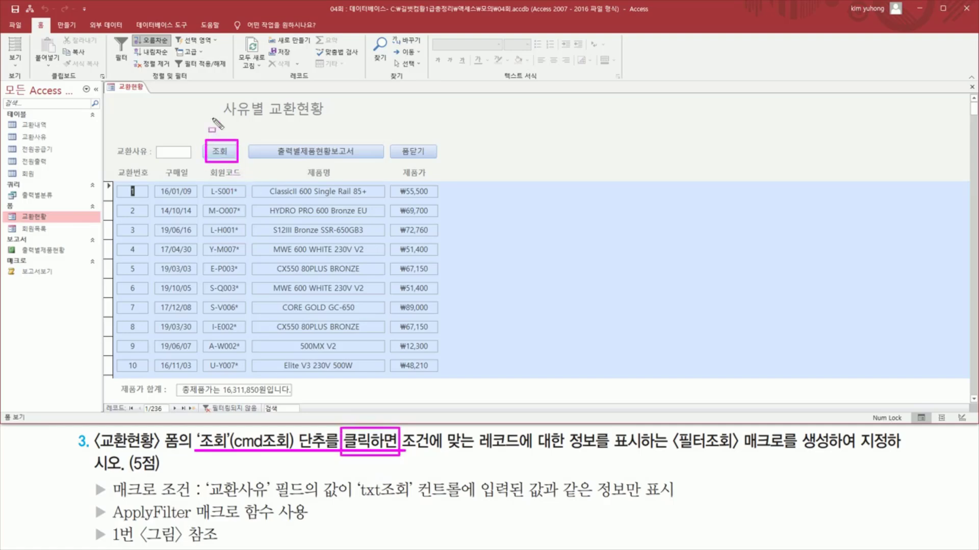
drag(413, 451, 901, 453)
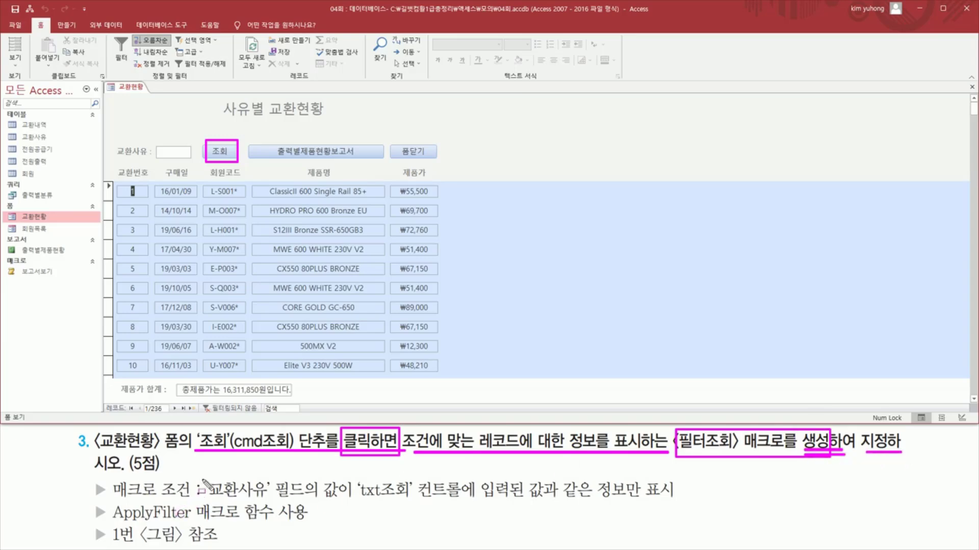
mouse_move(202, 470)
mouse_down()
mouse_move(292, 505)
mouse_move(678, 500)
mouse_up()
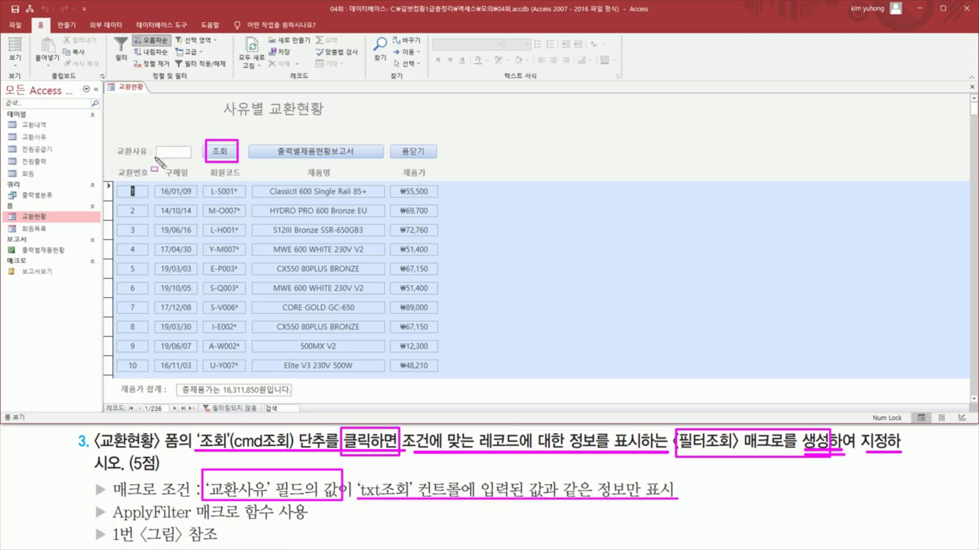
drag(157, 158, 190, 158)
drag(360, 479, 427, 512)
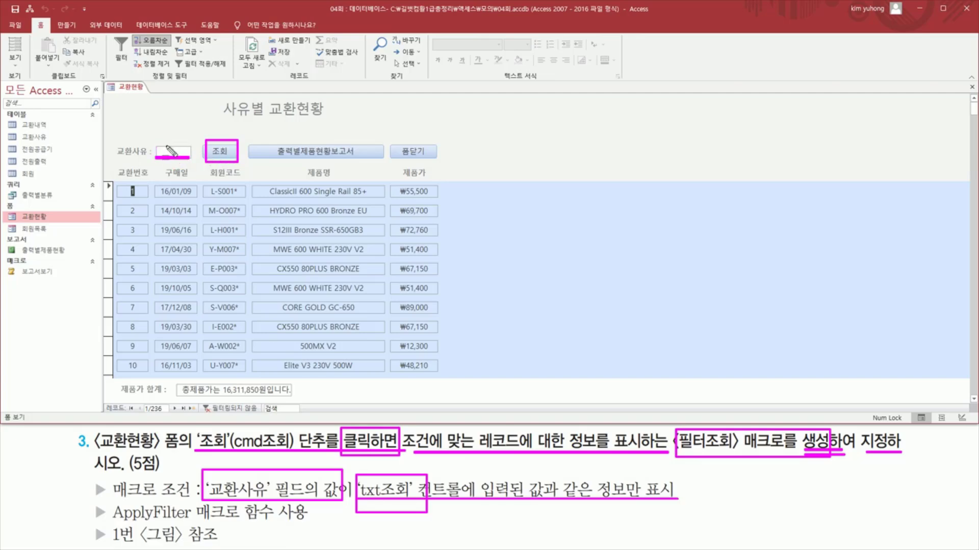
drag(118, 183, 317, 310)
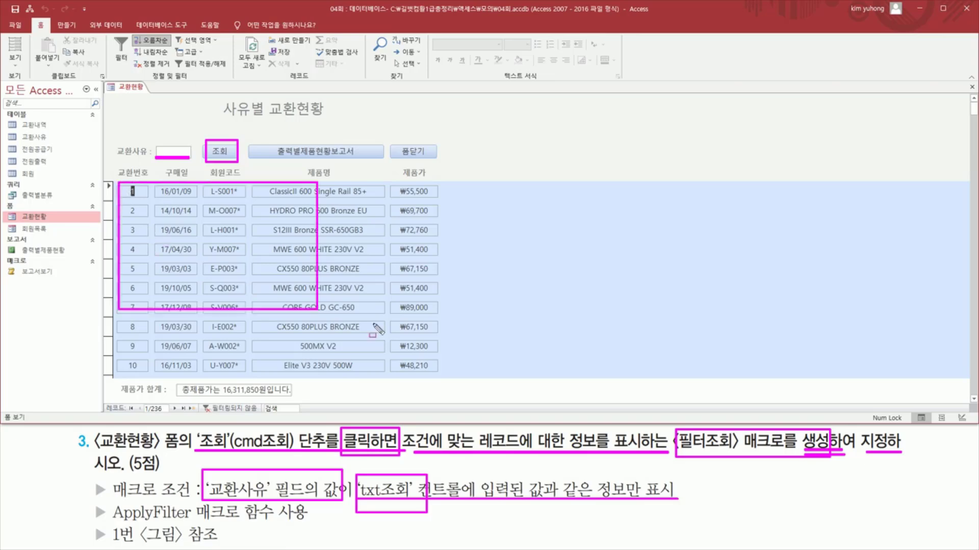
drag(377, 329, 436, 376)
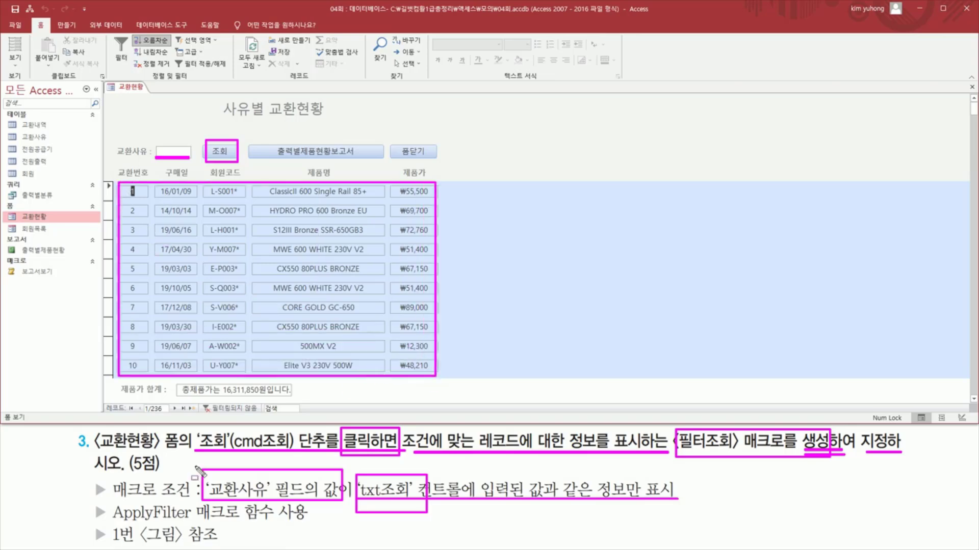
drag(113, 520, 305, 521)
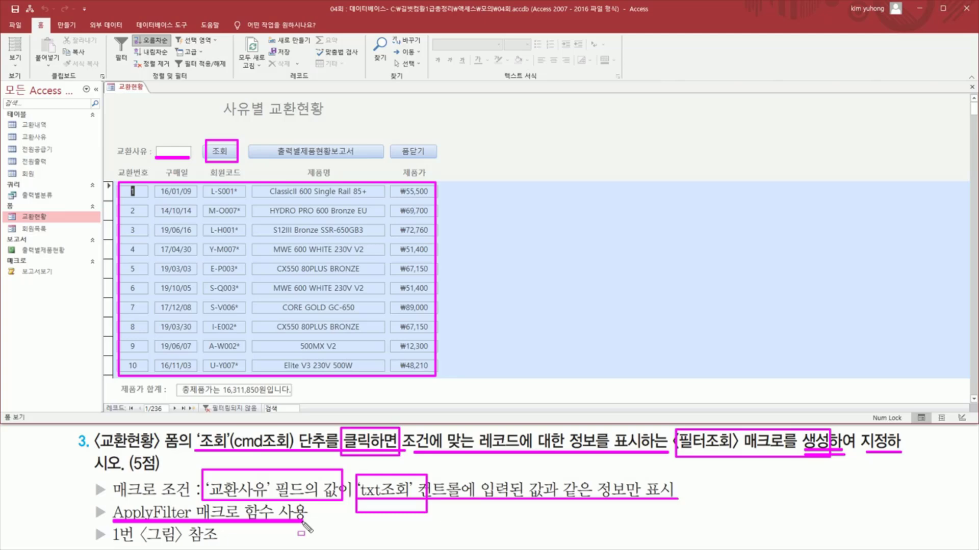
Switch the 교환현황 form to Design view and check the control names of the 교환사유 input box and the 조회 button
right_click(130, 87)
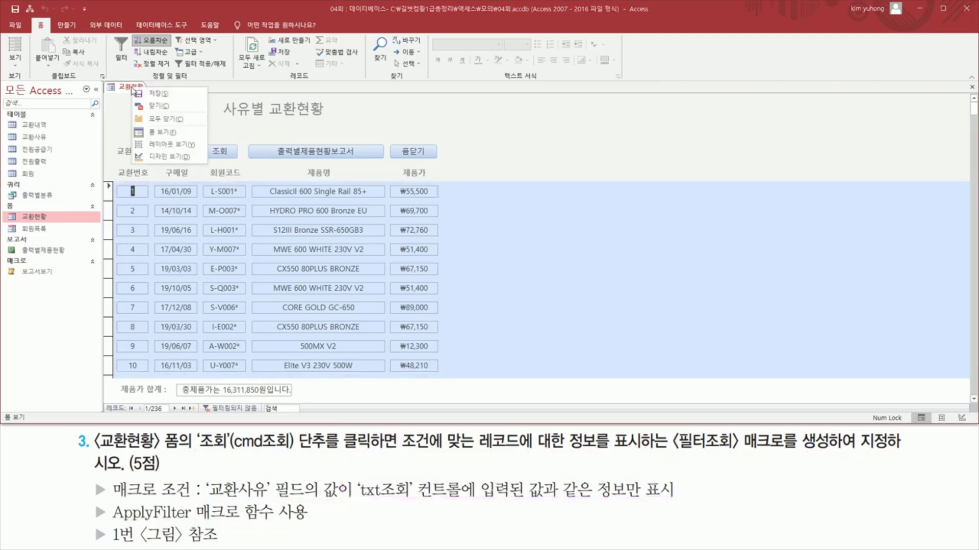
click(163, 158)
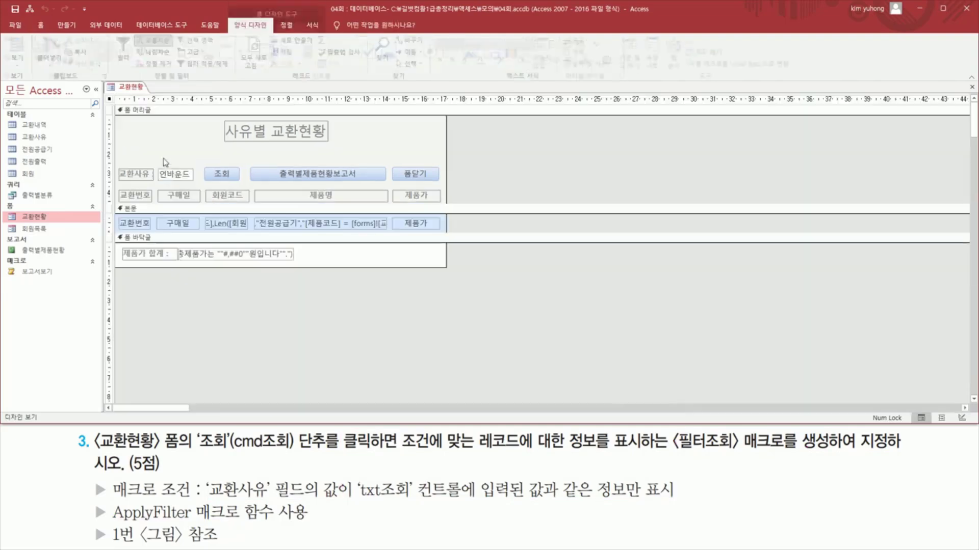
click(178, 177)
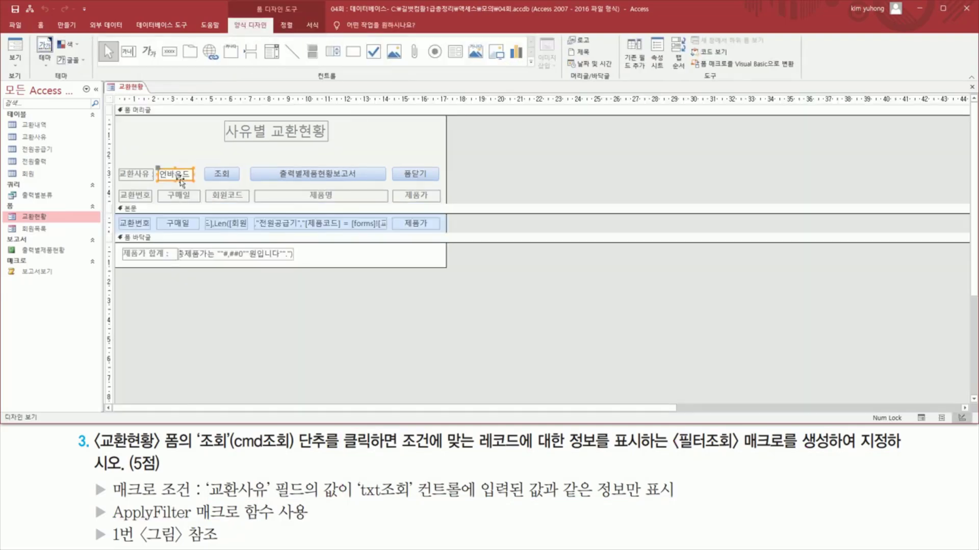
key(F4)
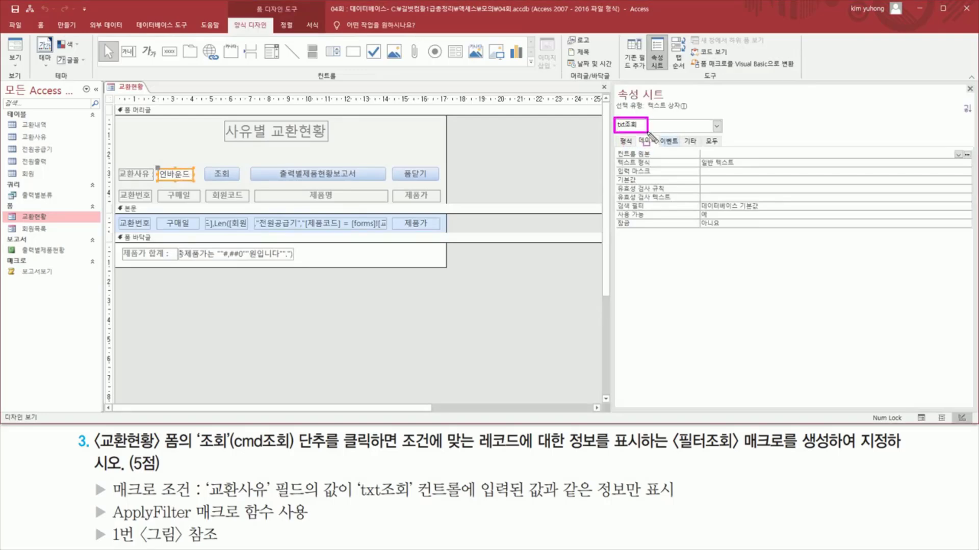
click(227, 173)
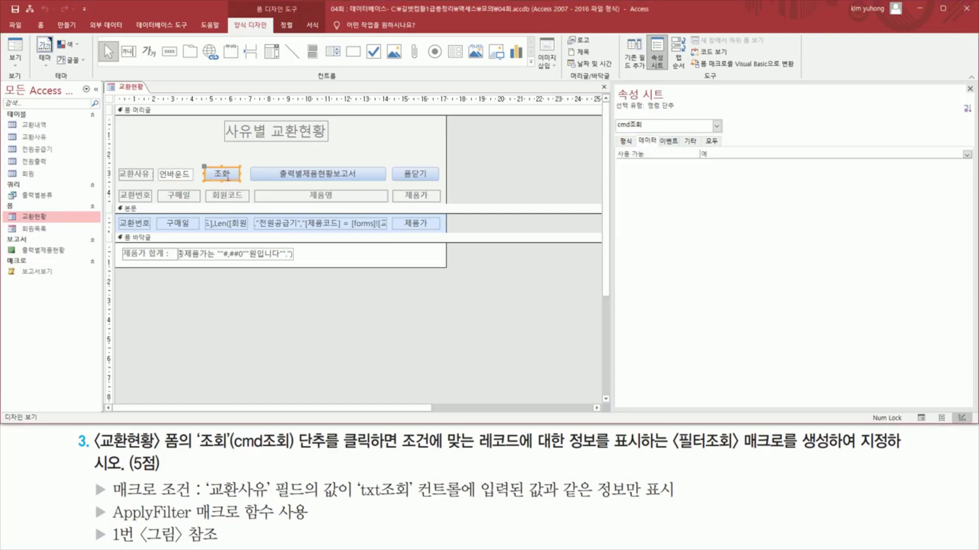
mouse_move(676, 450)
mouse_down()
mouse_move(831, 450)
mouse_move(827, 433)
mouse_up()
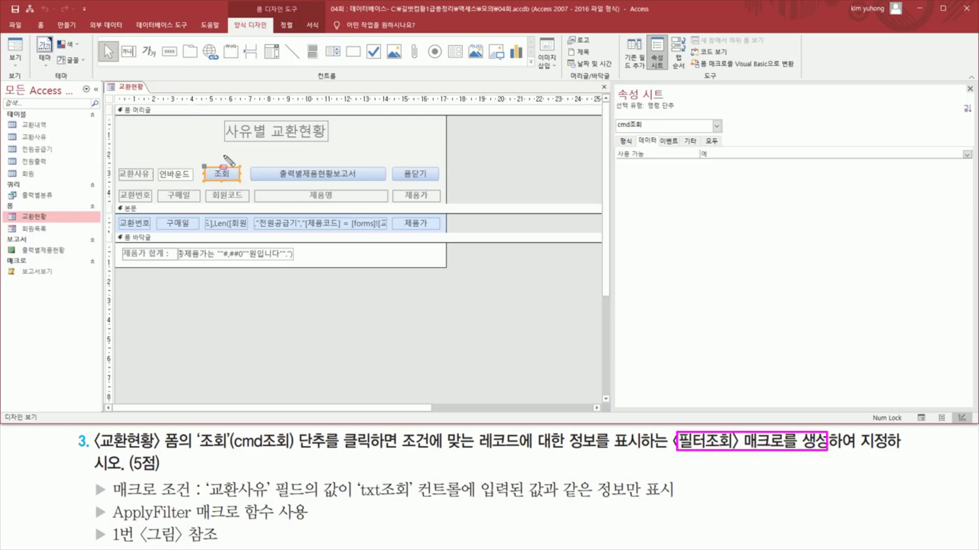
key(Escape)
key(ctrl+shift+d)
drag(671, 430, 807, 456)
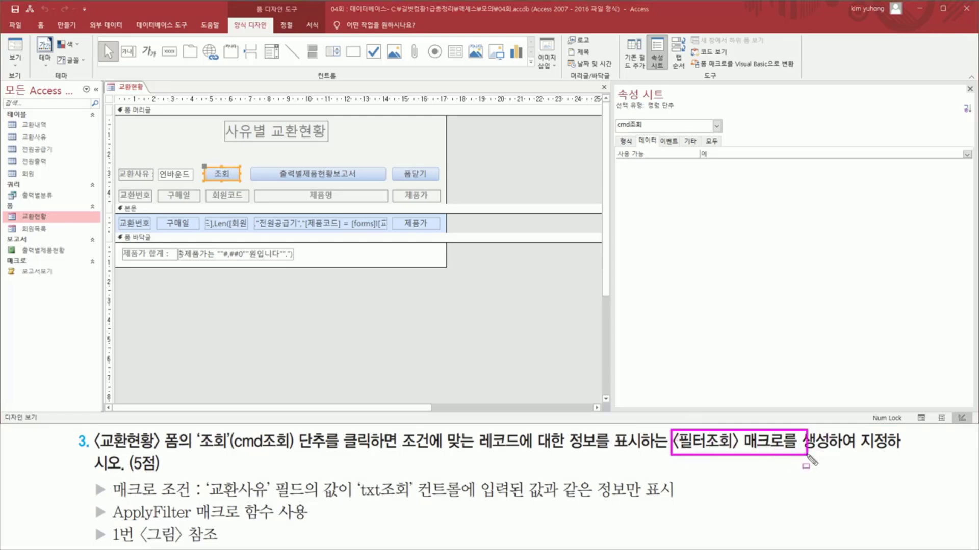
key(Escape)
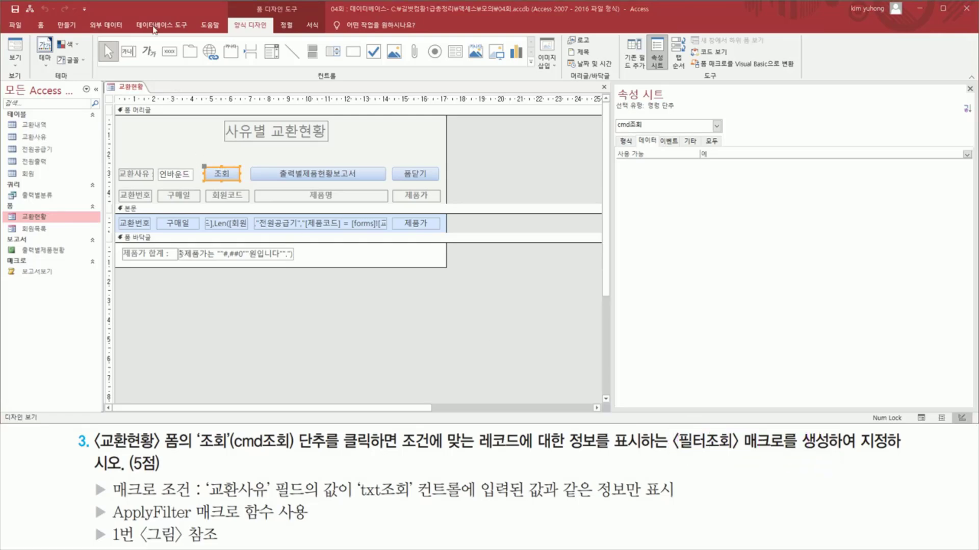
Create a new macro and add an ApplyFilter action to it
click(71, 27)
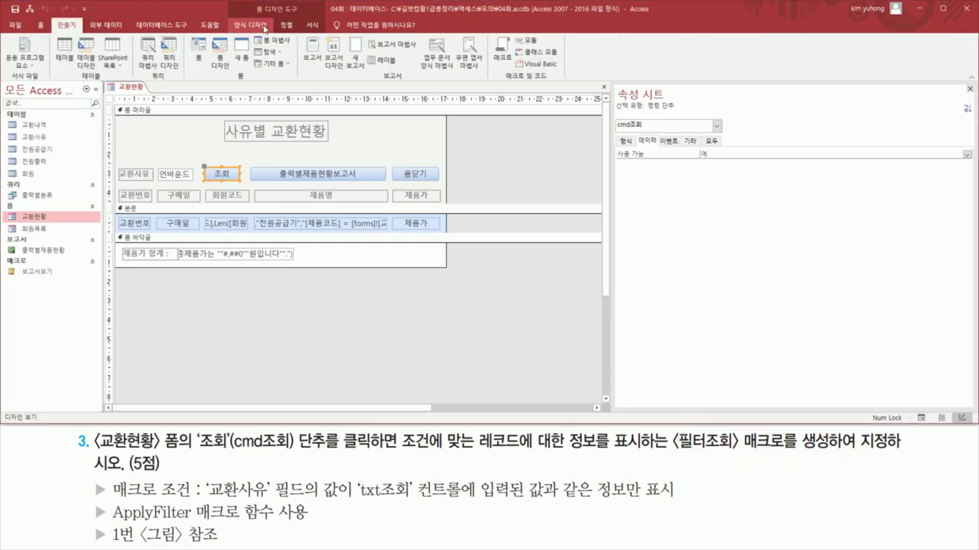
click(501, 50)
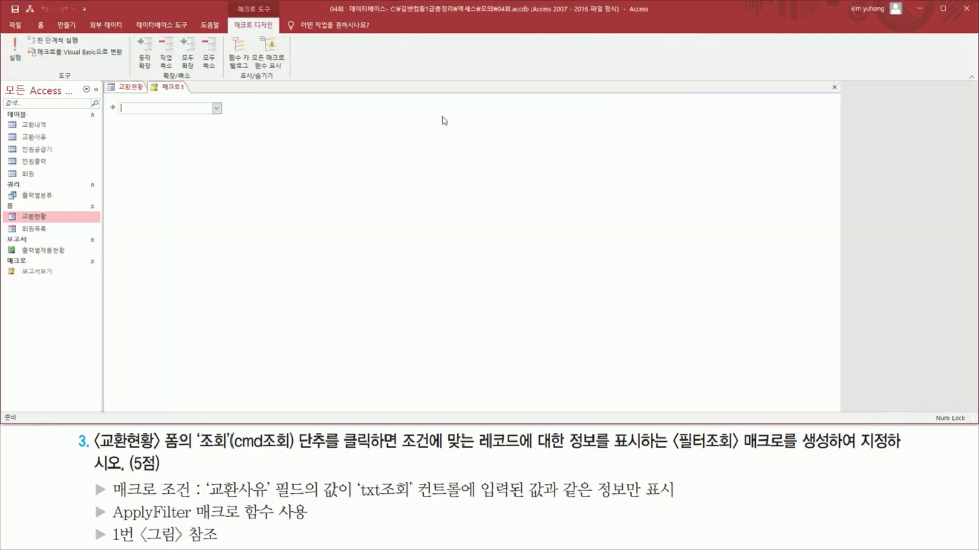
click(217, 109)
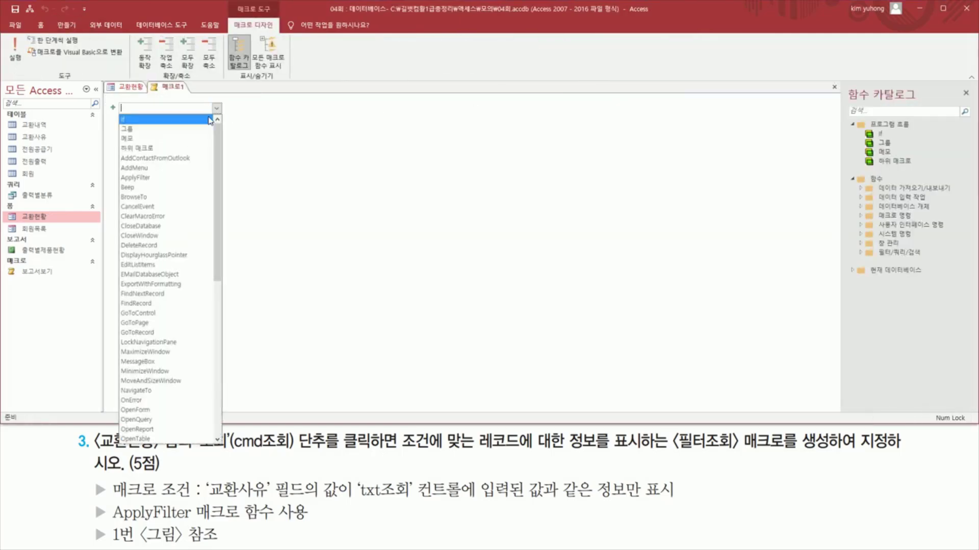
click(167, 178)
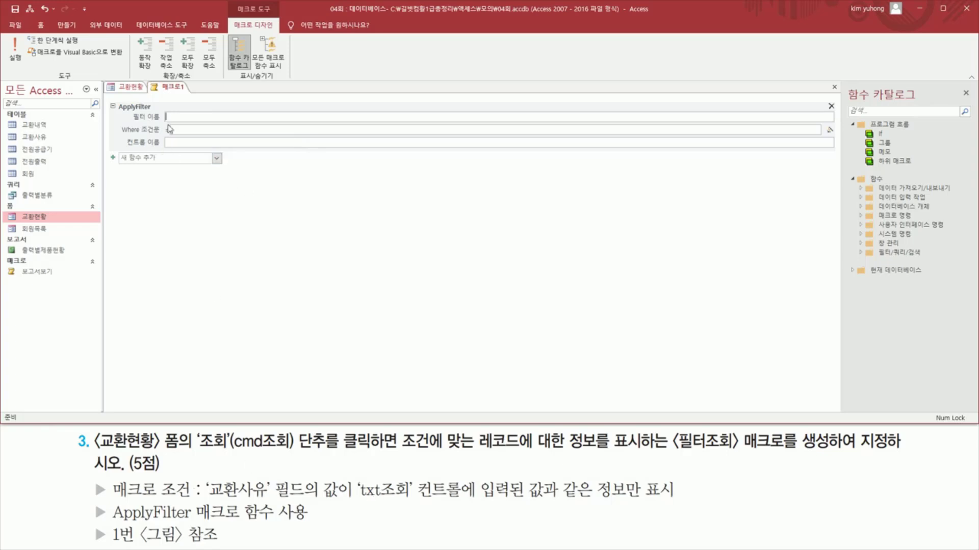
Open the expression builder for the ApplyFilter action's Where condition and begin the expression with [교환사유]=
click(829, 130)
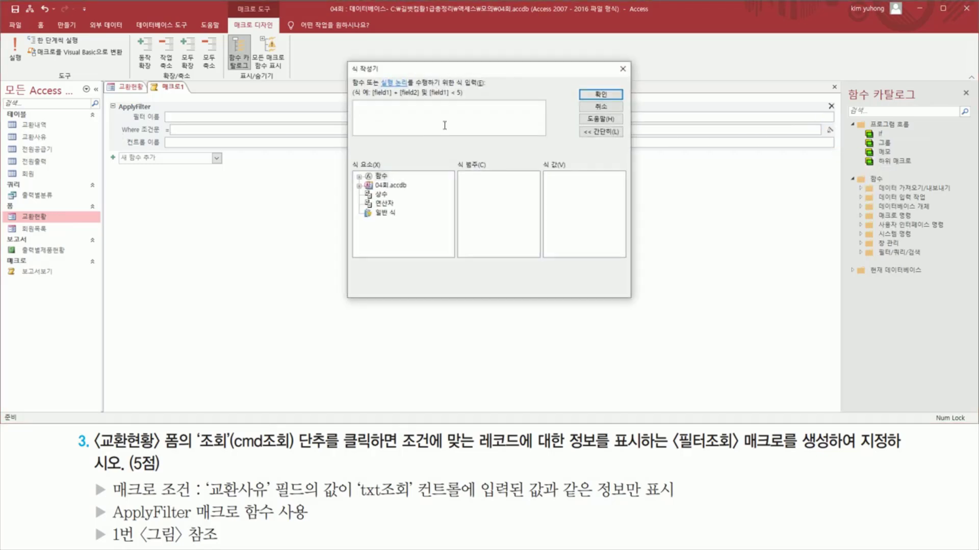
text([ry)
mouse_move(345, 502)
mouse_down()
mouse_move(416, 501)
mouse_move(415, 478)
mouse_up()
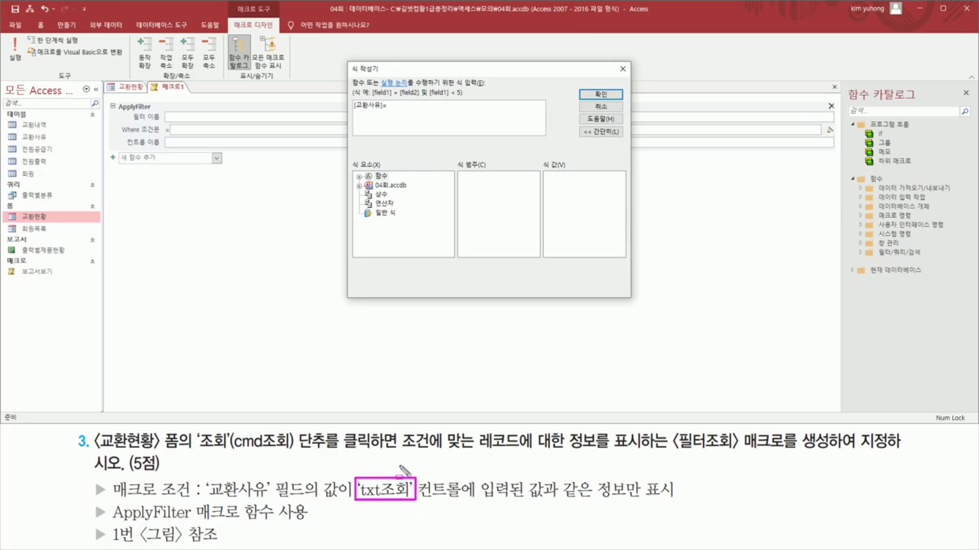
click(419, 106)
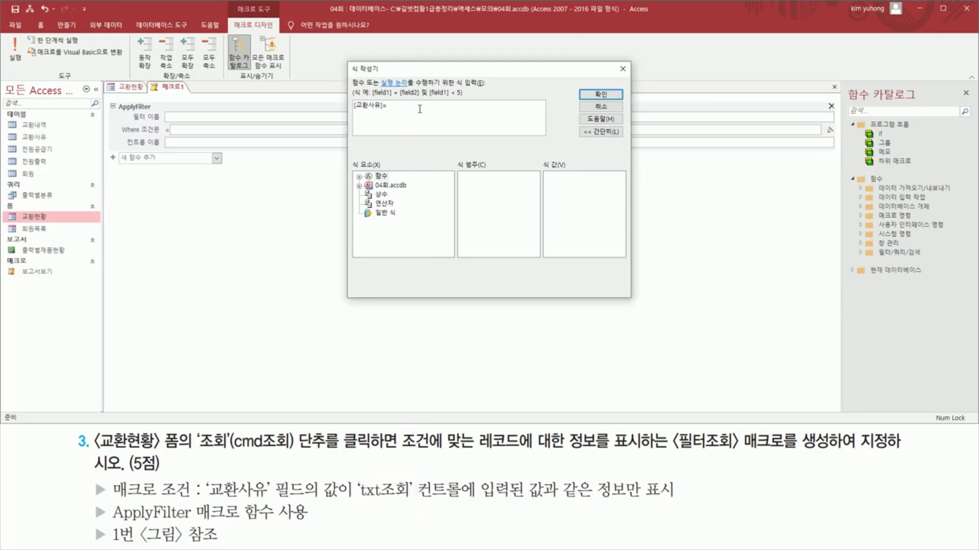
drag(352, 181, 410, 191)
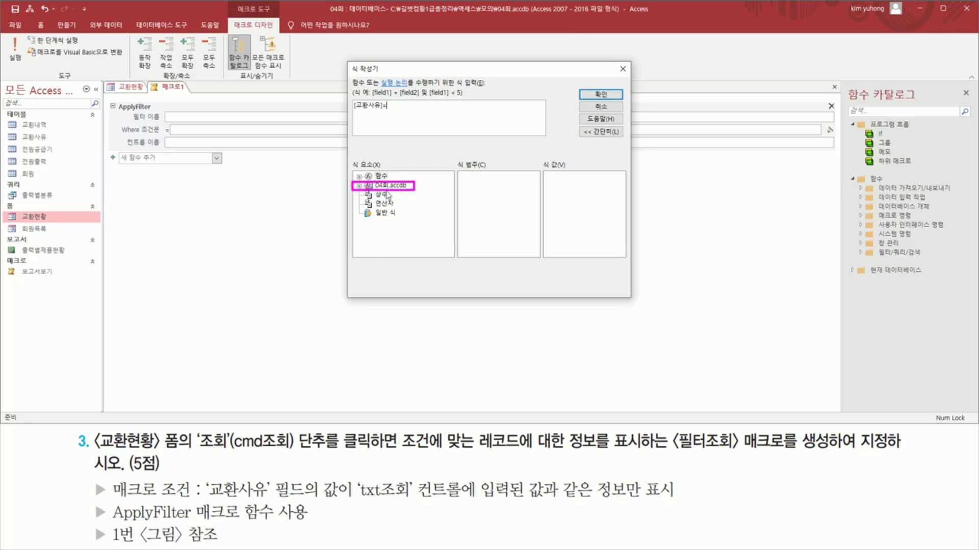
key(Escape)
Select the loaded 교환현황 form among the database's form elements in the expression builder
click(359, 186)
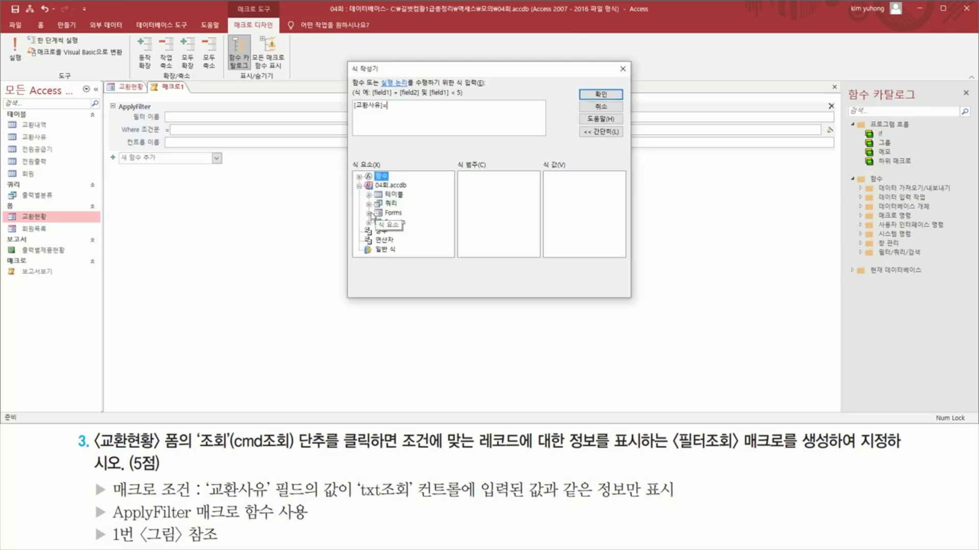
click(369, 214)
click(390, 213)
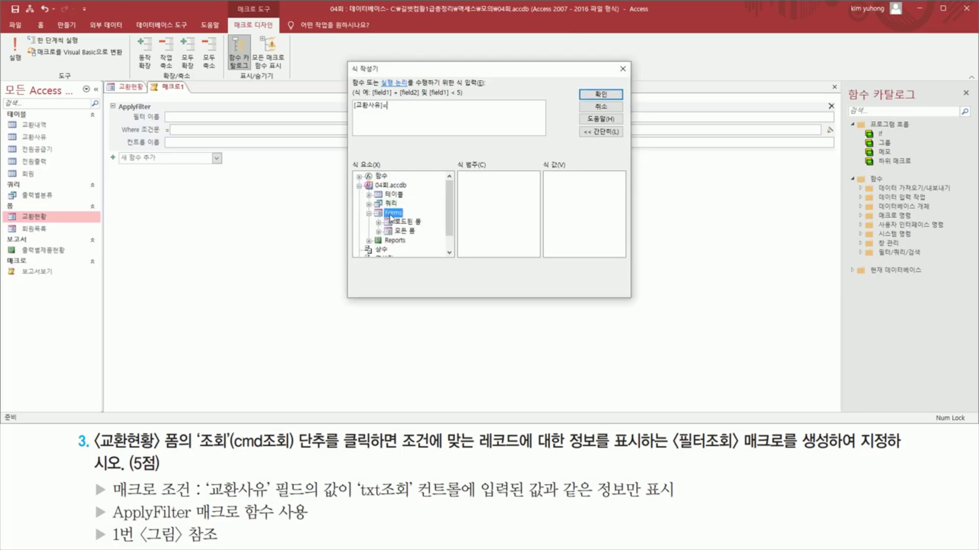
drag(117, 76, 145, 95)
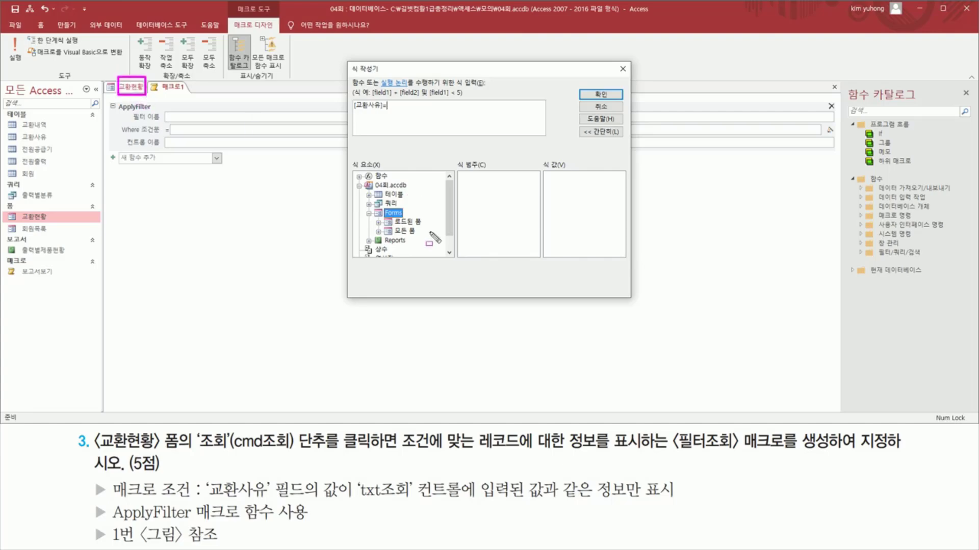
click(408, 222)
double_click(410, 223)
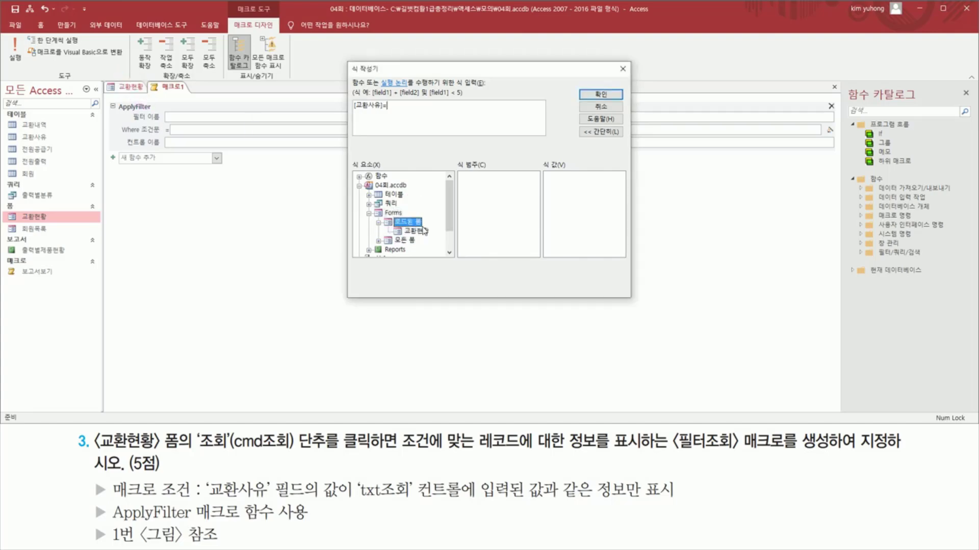
click(417, 232)
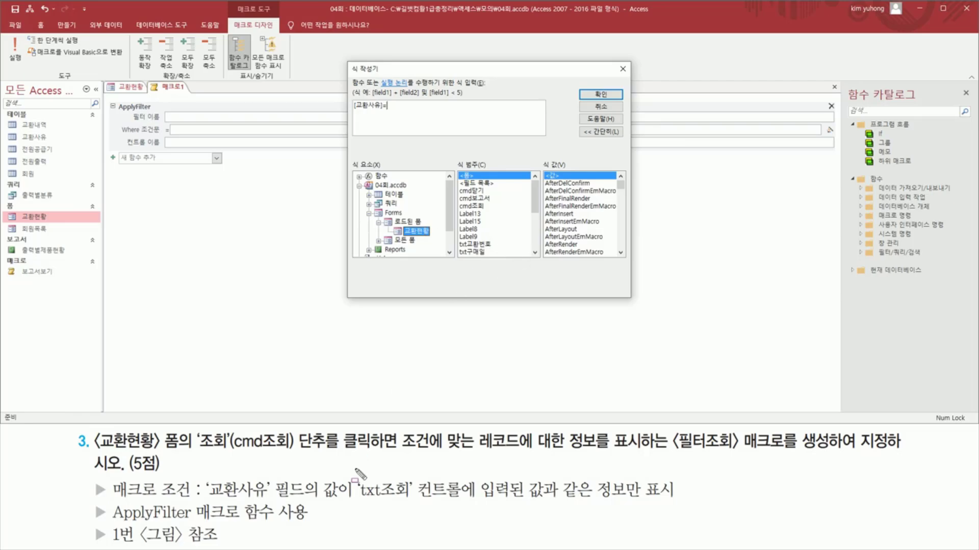
Insert the form's txt조회 control to complete the Where condition [교환사유]= Forms![교환현황]![txt조회] and accept it
mouse_move(355, 469)
mouse_down()
mouse_move(407, 512)
mouse_move(420, 503)
mouse_up()
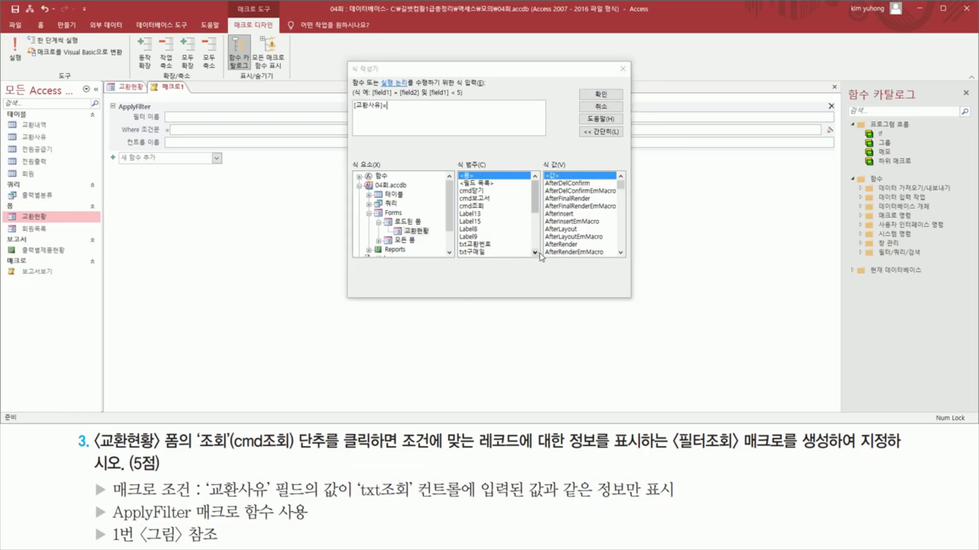
drag(534, 253, 535, 253)
click(478, 222)
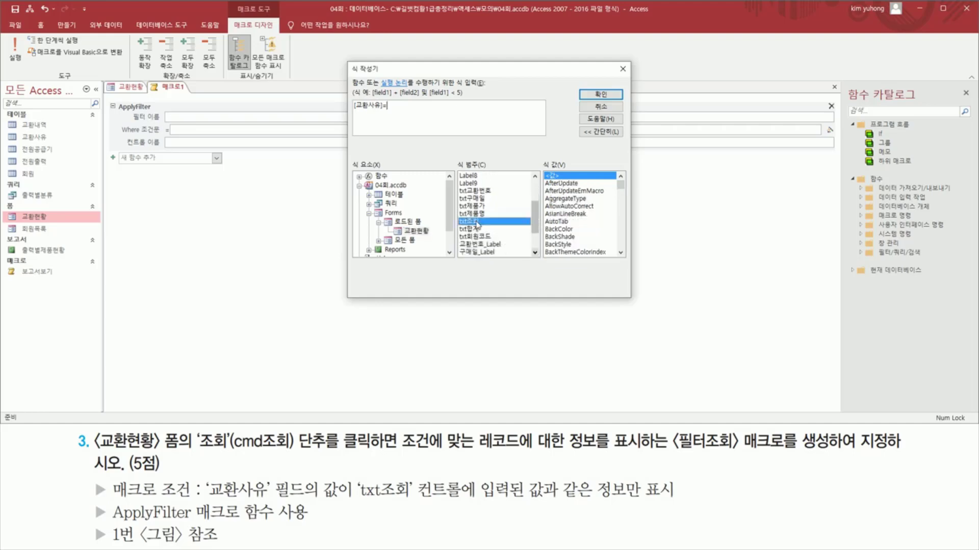
double_click(476, 222)
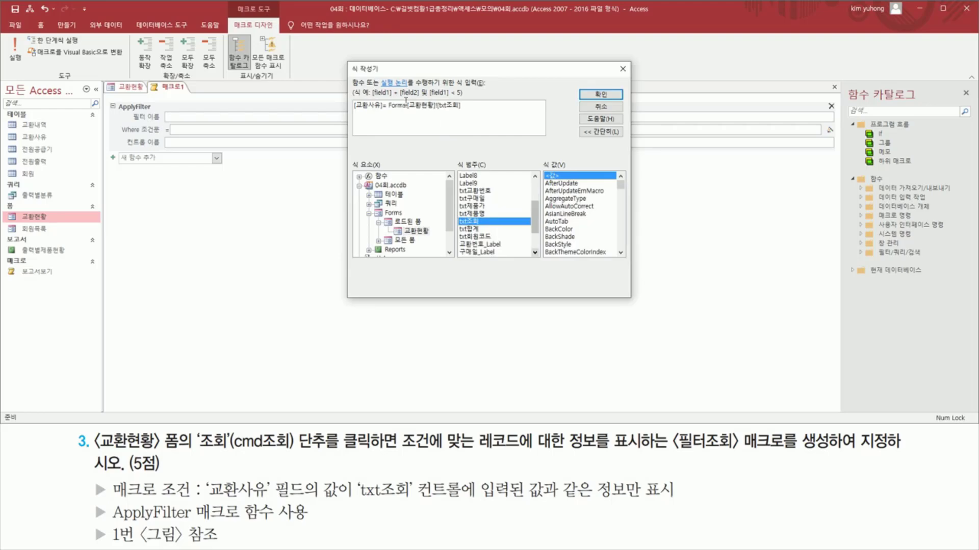
drag(386, 109, 462, 111)
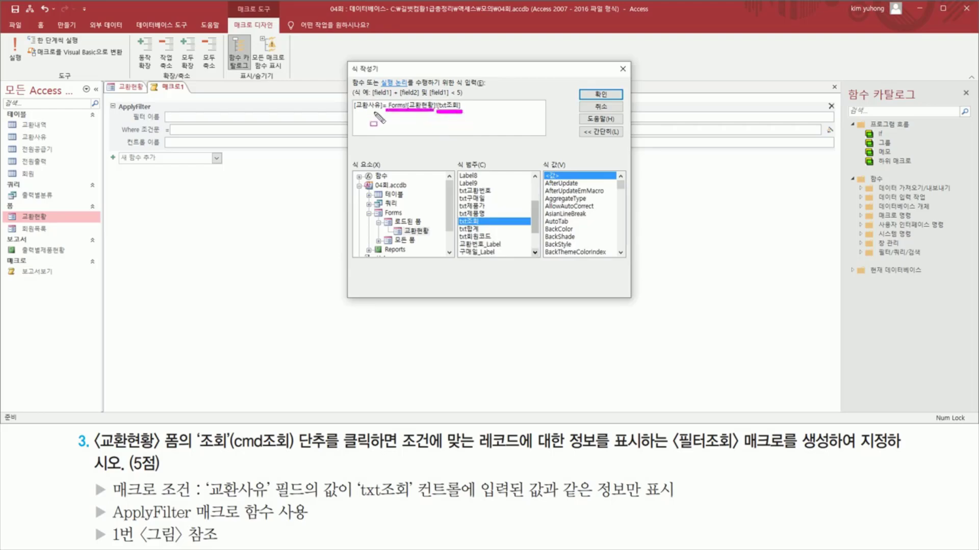
drag(355, 93, 381, 121)
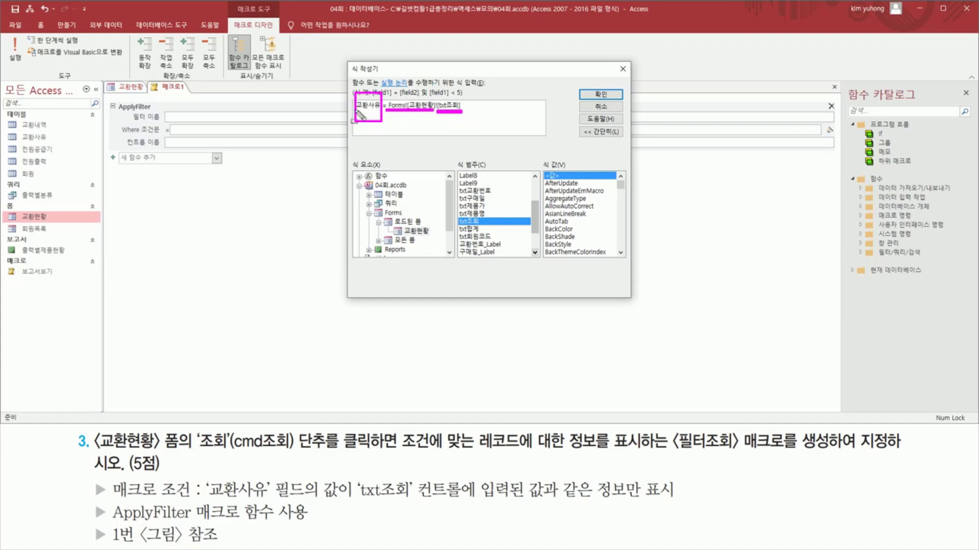
drag(352, 113, 466, 85)
key(Escape)
click(590, 95)
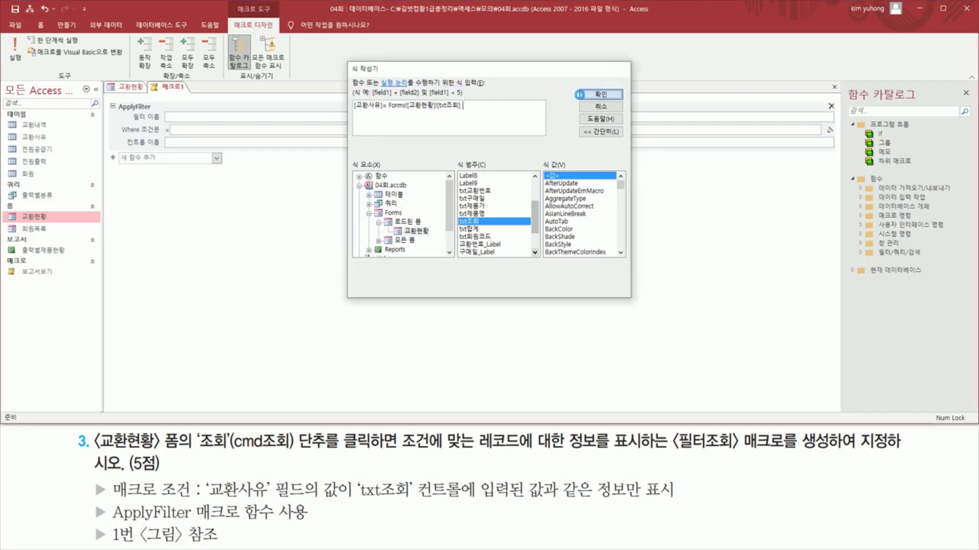
click(301, 128)
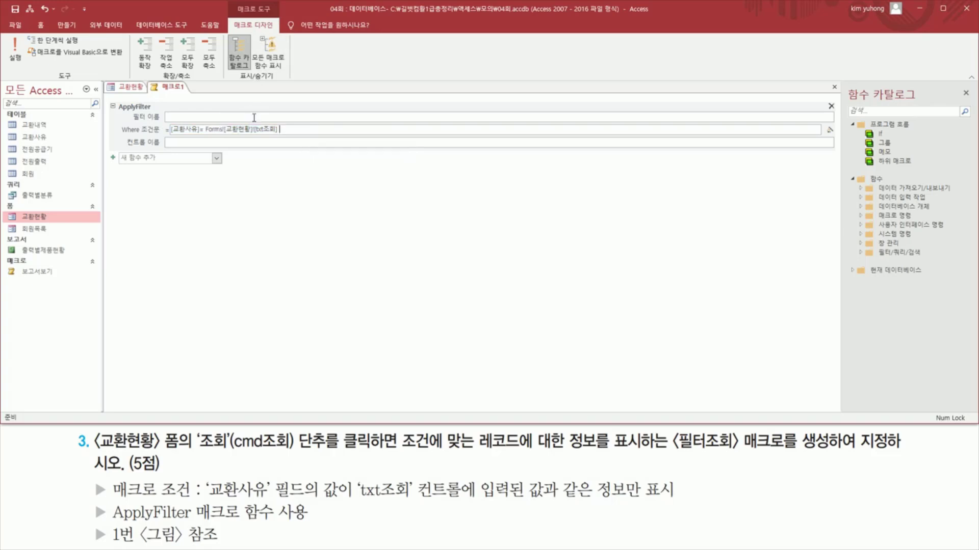
Close the macro and save it under the name 필터조회
click(833, 87)
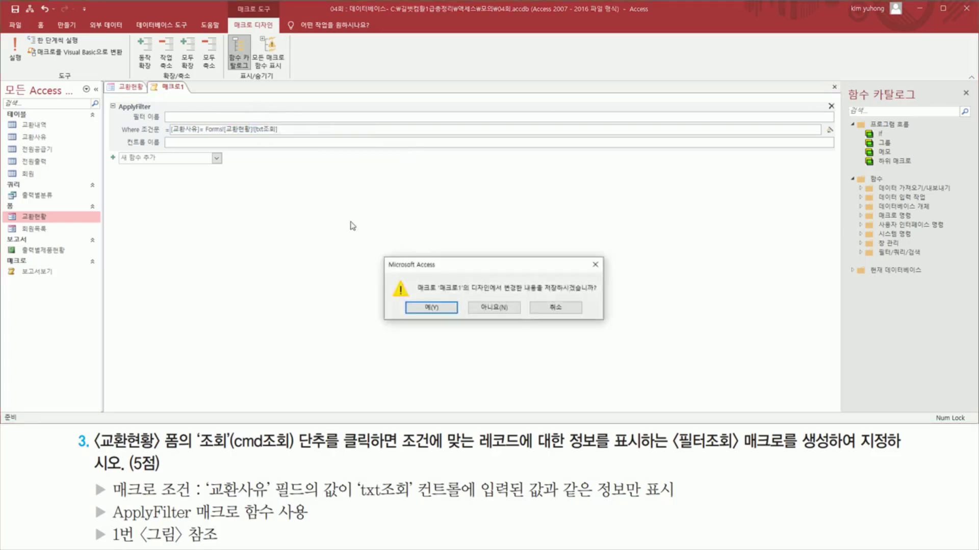
click(431, 308)
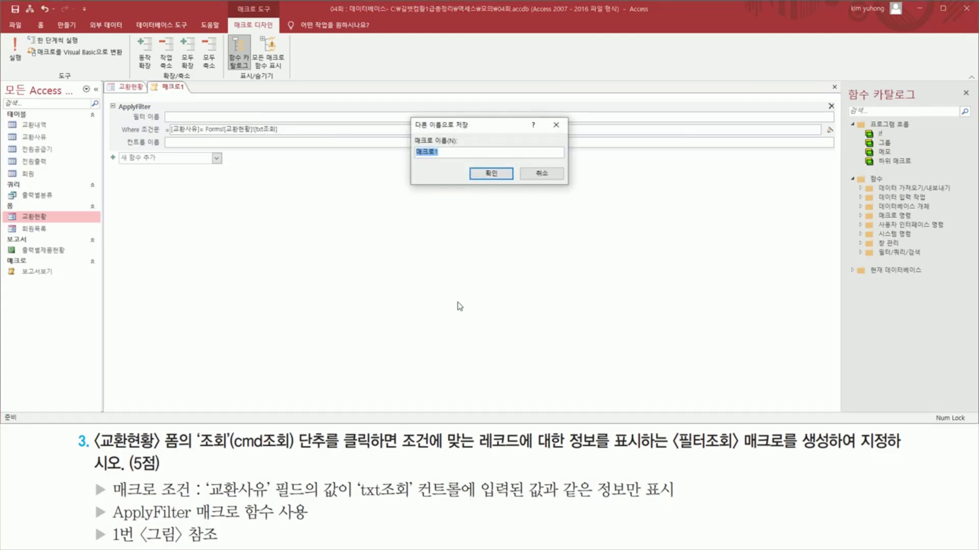
key(BackSpace)
text(필터조회)
click(490, 174)
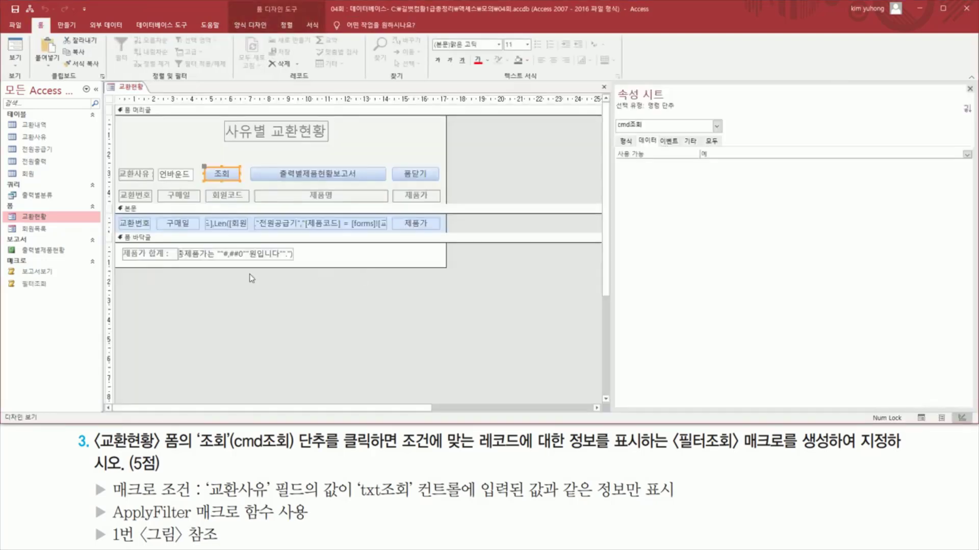
Assign the 필터조회 macro to the On Click event of the 조회 button (cmd조회) and close its properties
mouse_move(24, 286)
mouse_down()
mouse_move(60, 296)
mouse_move(31, 284)
mouse_move(193, 182)
mouse_move(218, 176)
mouse_move(242, 186)
mouse_up()
mouse_move(19, 290)
mouse_down()
mouse_move(59, 291)
mouse_move(58, 279)
mouse_up()
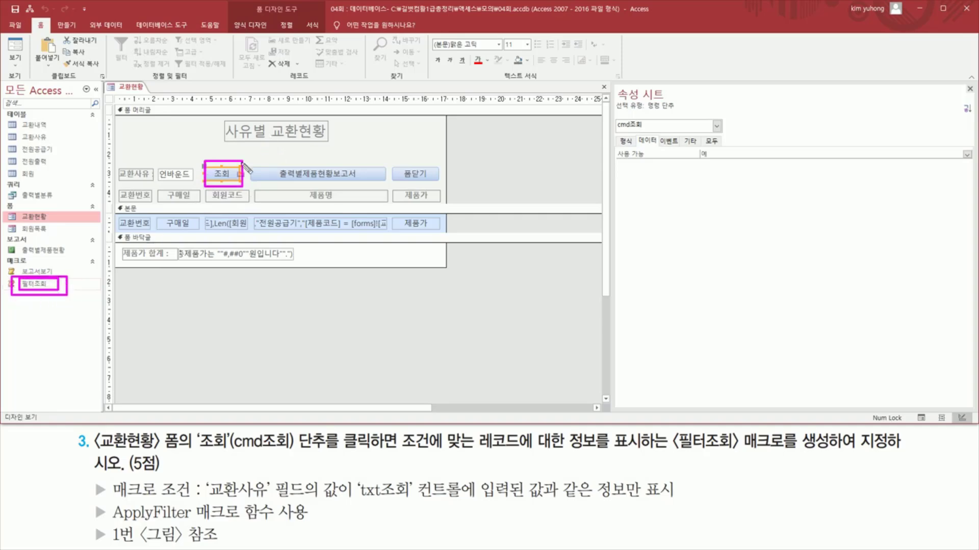
key(Escape)
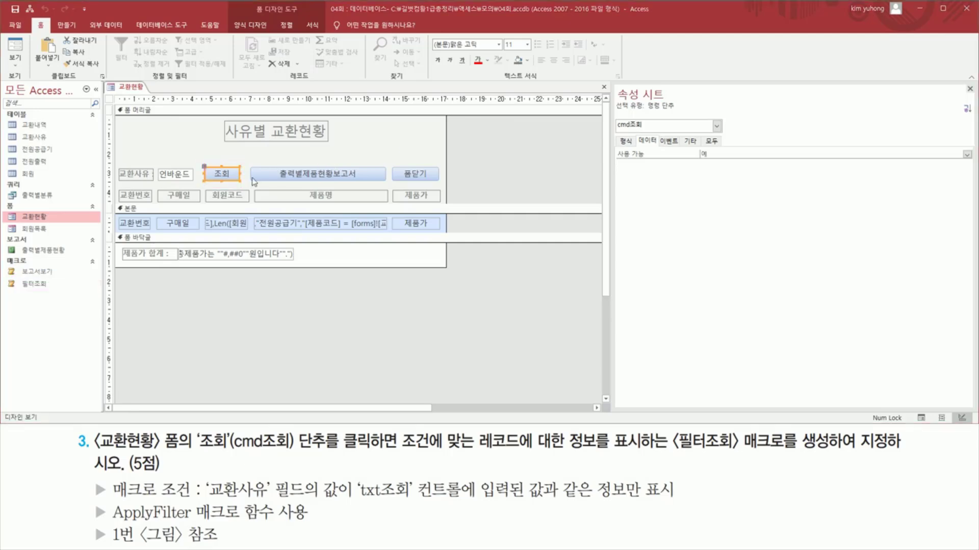
click(668, 140)
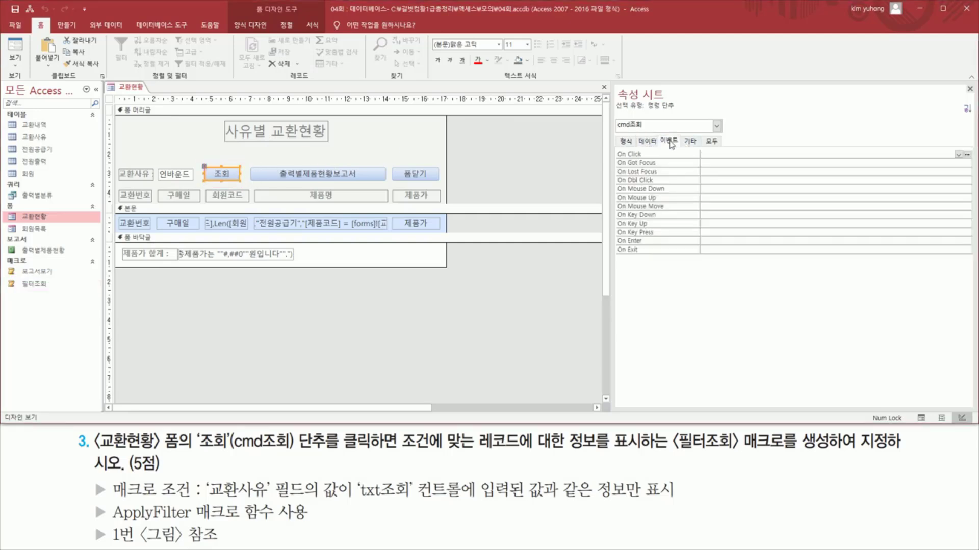
click(734, 154)
click(958, 154)
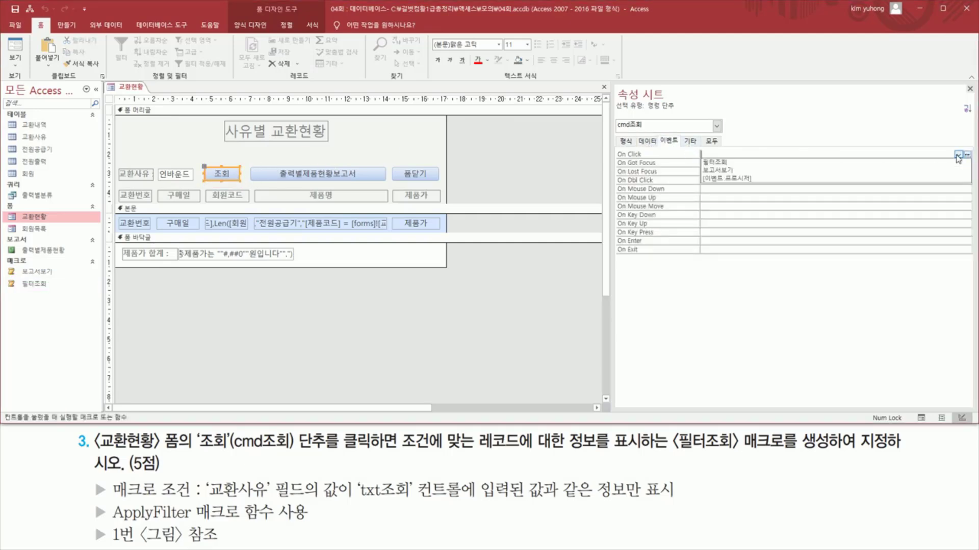
drag(949, 143, 967, 163)
key(Escape)
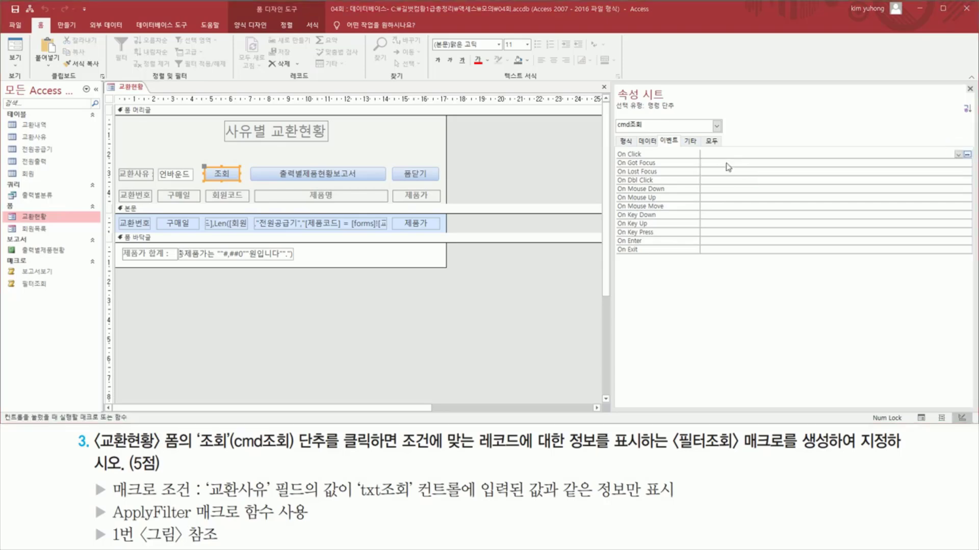
click(959, 155)
click(811, 163)
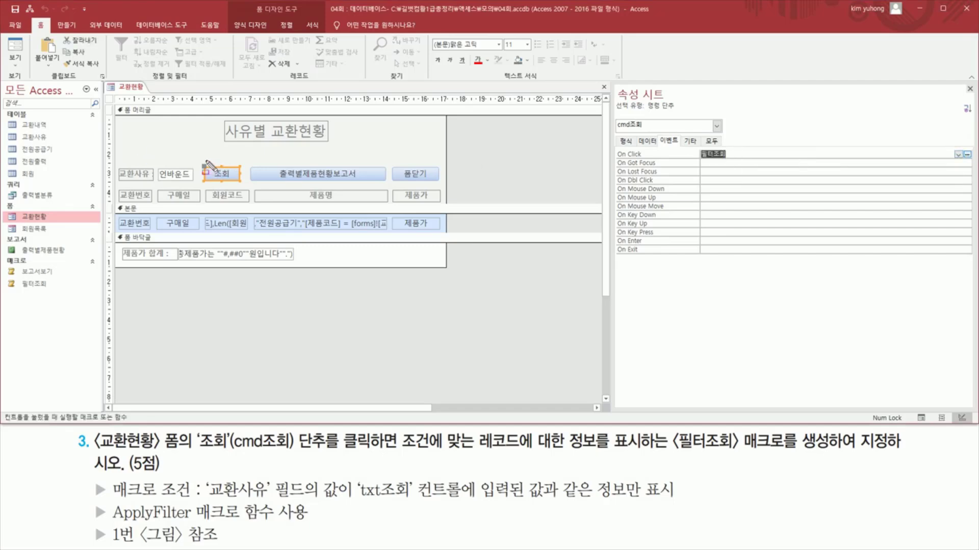
drag(205, 160, 241, 186)
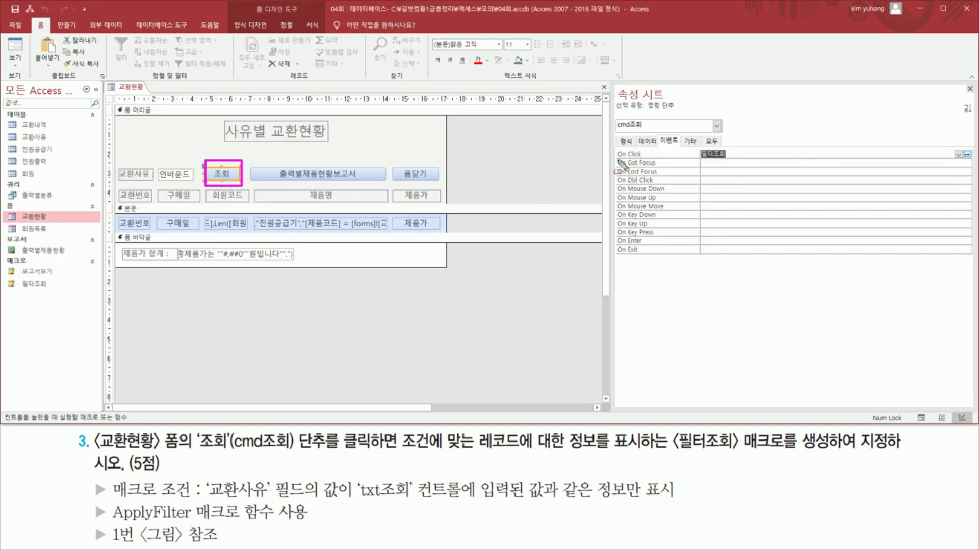
drag(614, 159, 736, 162)
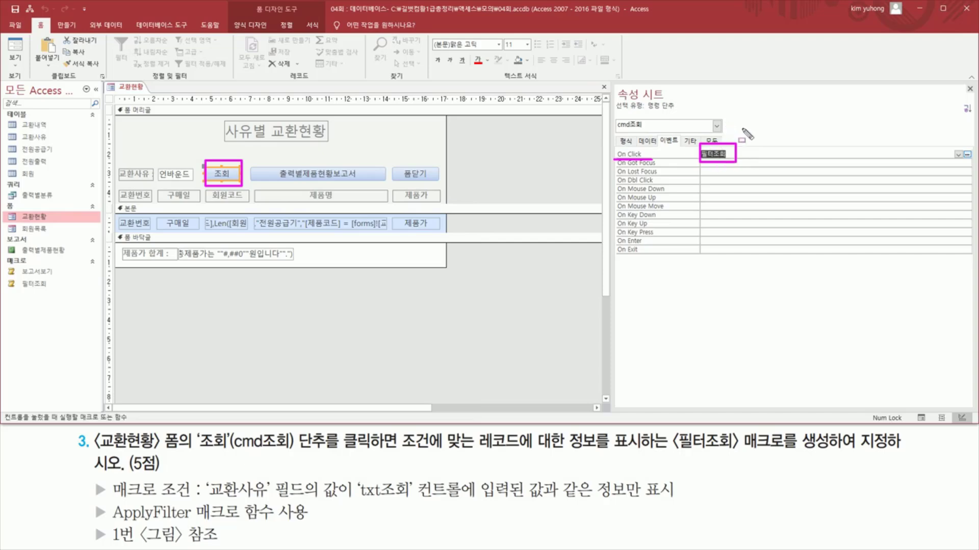
key(Escape)
click(969, 89)
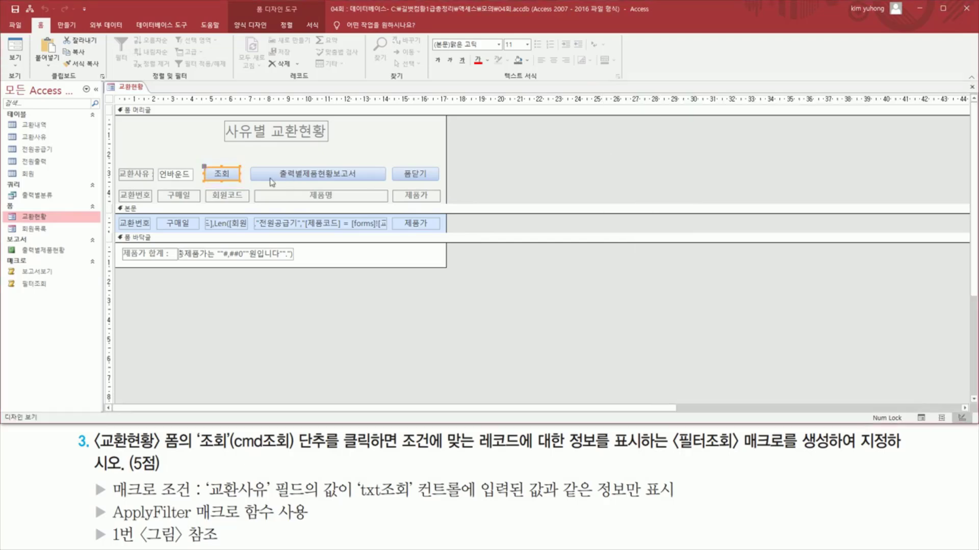
Switch the 교환현황 form to Form view and place the cursor in the 교환사유 input box
click(16, 50)
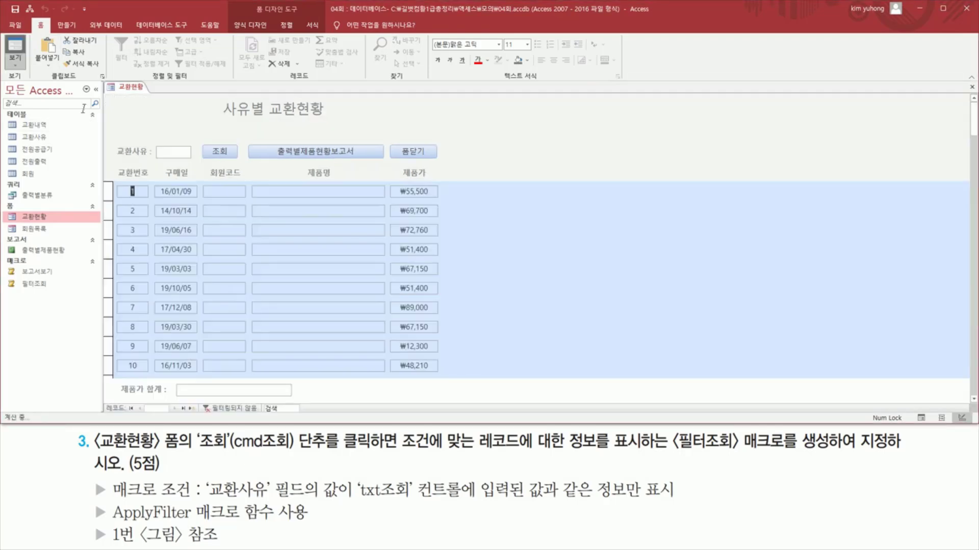
click(167, 151)
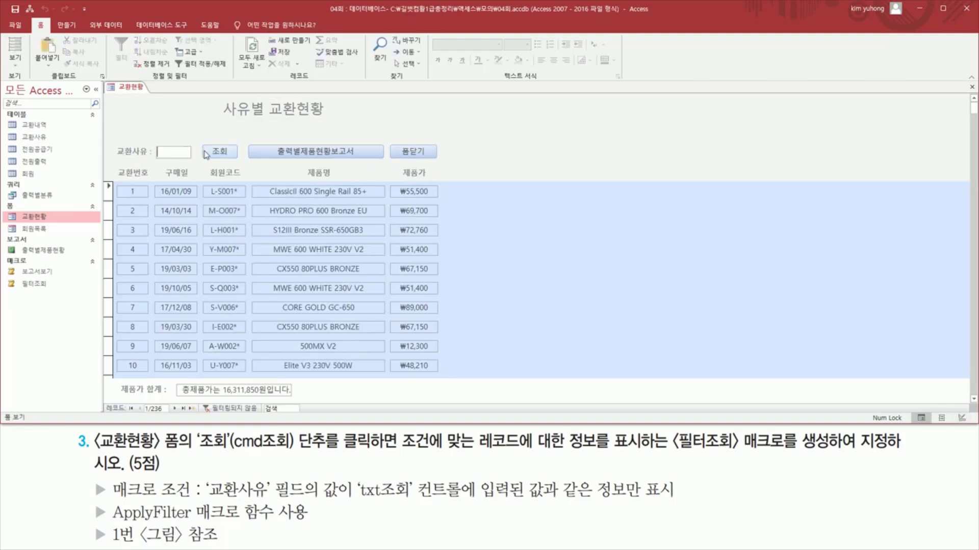
drag(117, 168, 438, 312)
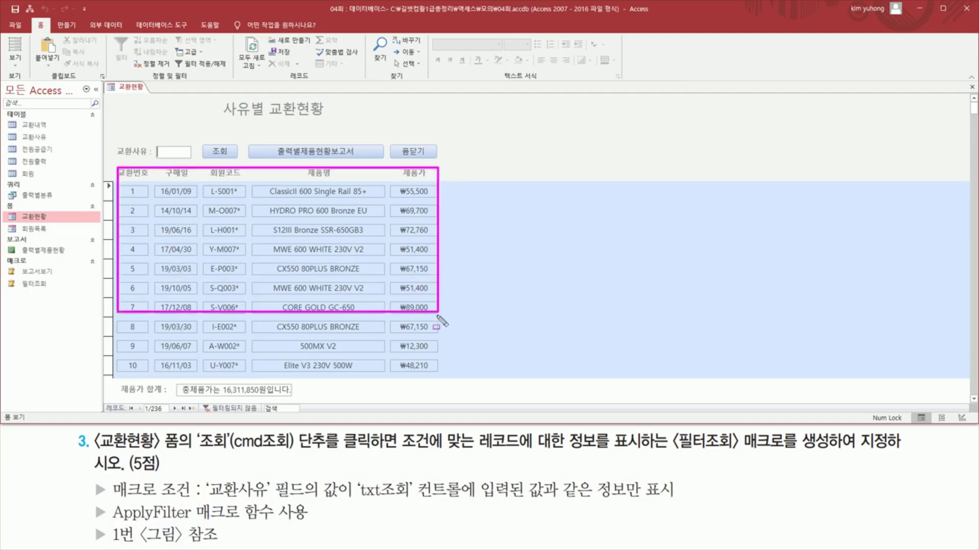
key(Escape)
Open the 교환내역 table and examine the codes in its 교환사유 field
click(34, 138)
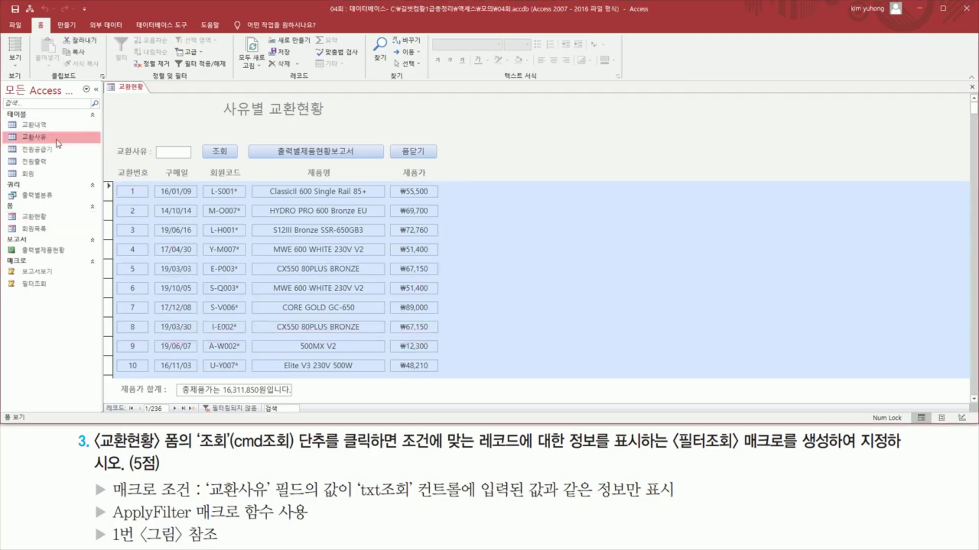
click(34, 127)
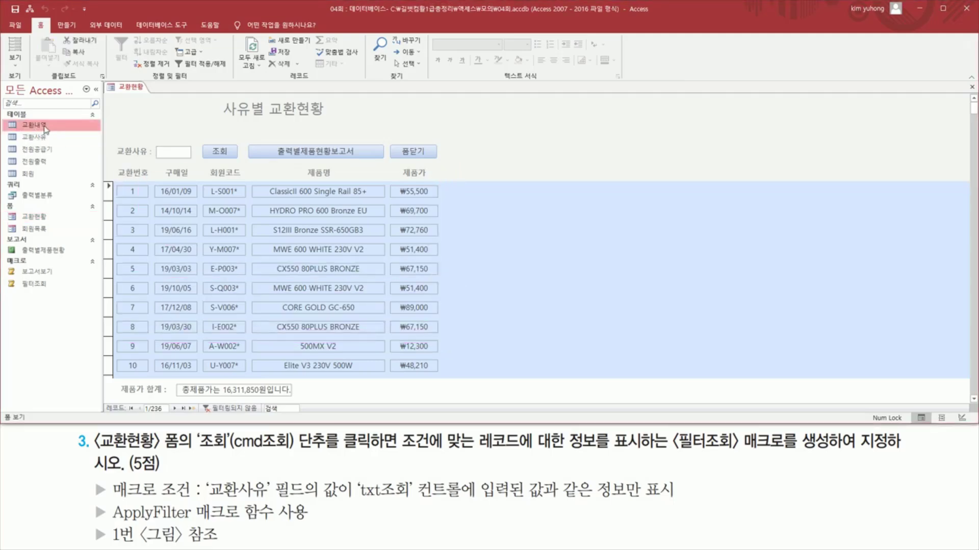
double_click(45, 127)
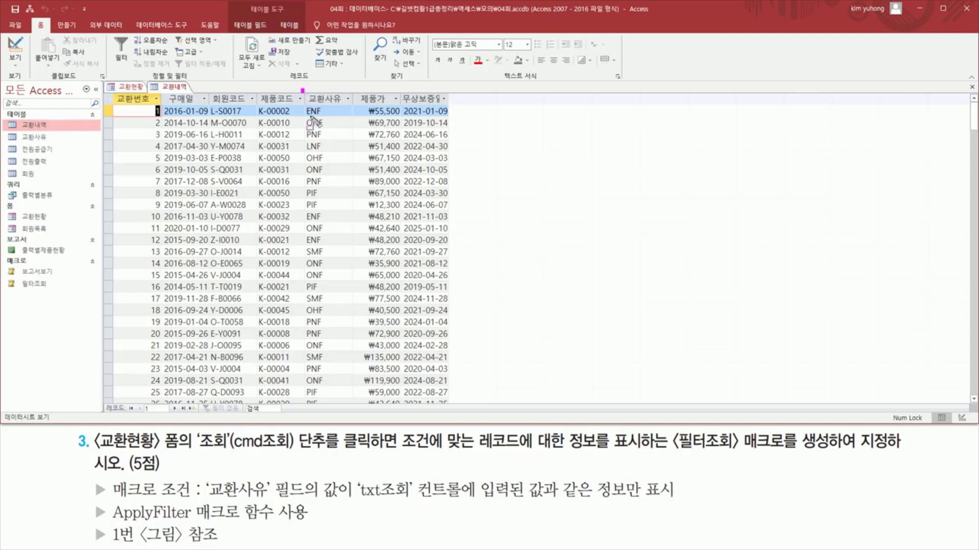
drag(302, 90, 354, 391)
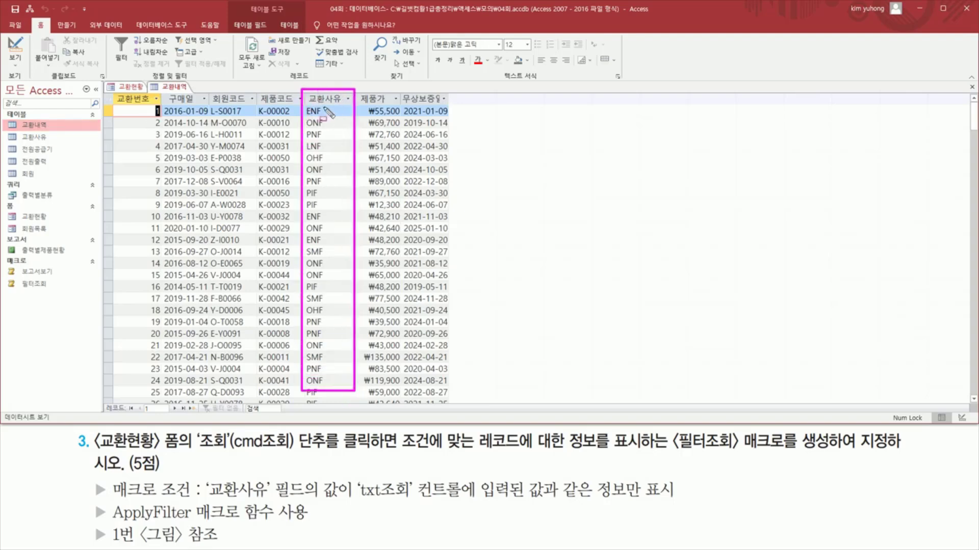
Compare the 교환현황 form's 교환사유 input box with the 교환사유 codes in the 교환내역 table, and close the table
click(128, 88)
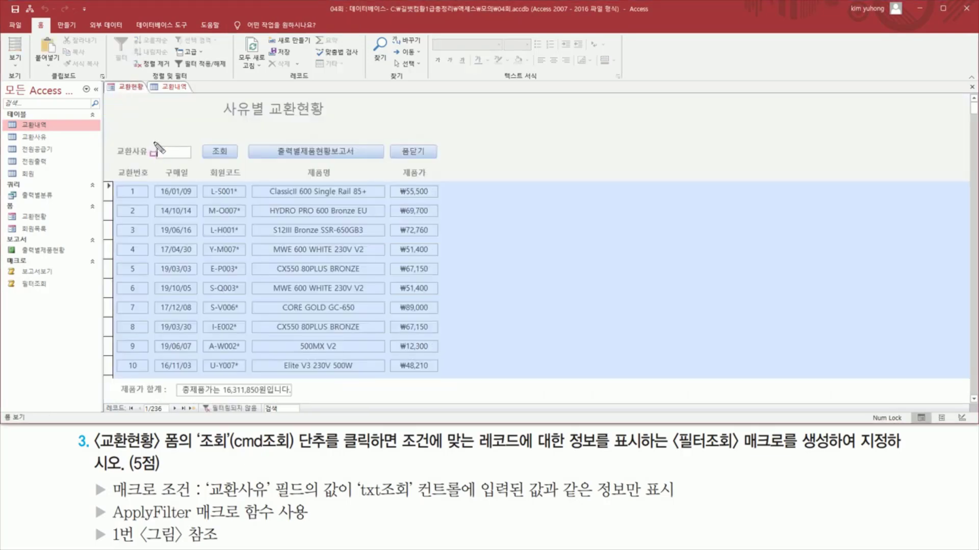
drag(153, 142, 186, 162)
click(172, 88)
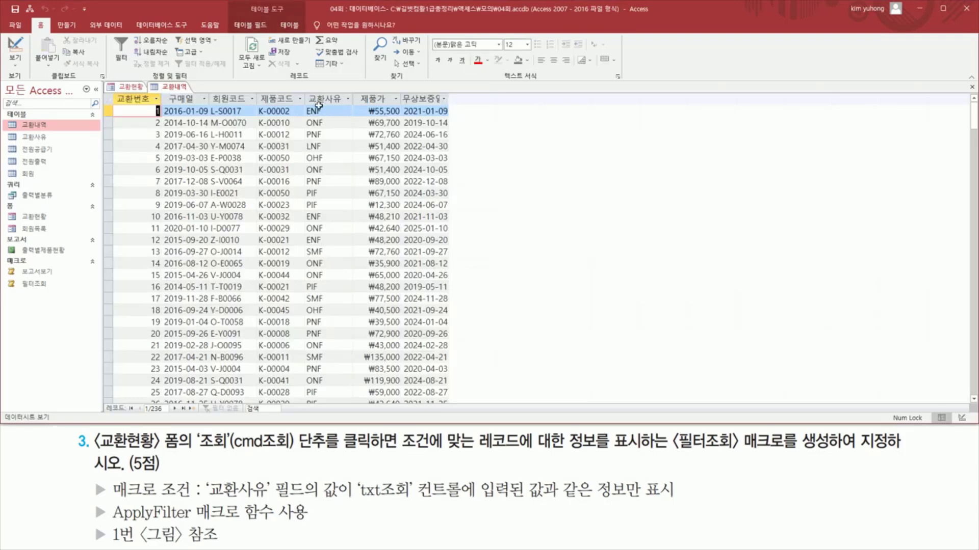
drag(305, 100, 344, 292)
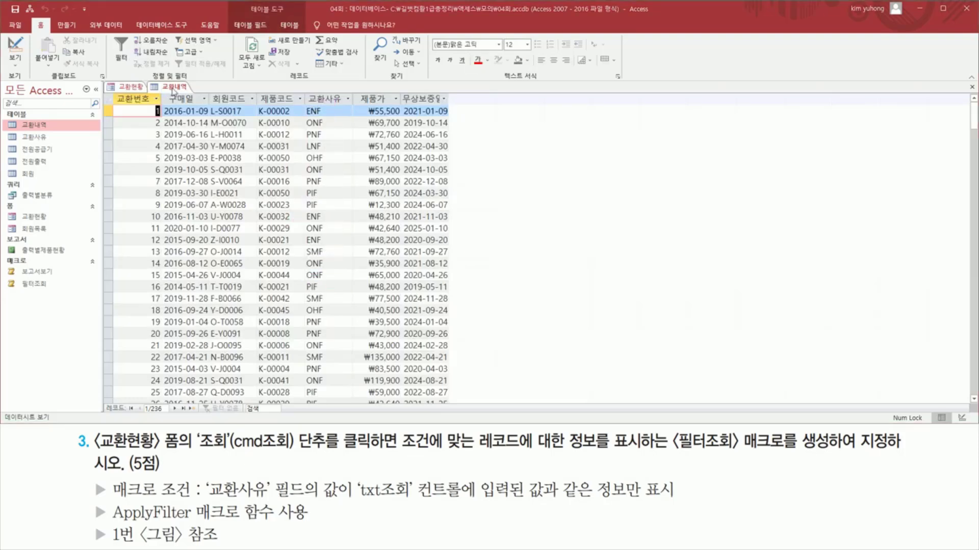
right_click(173, 89)
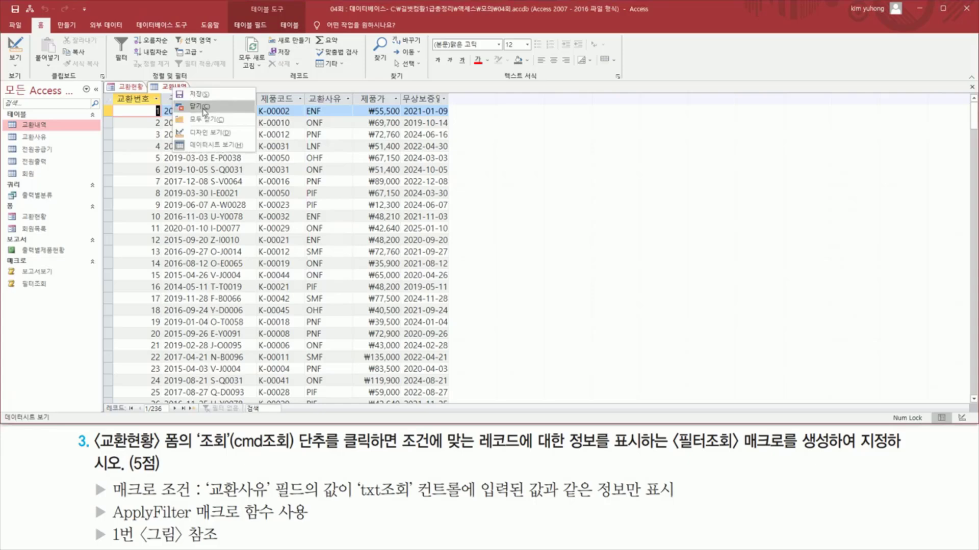
click(204, 108)
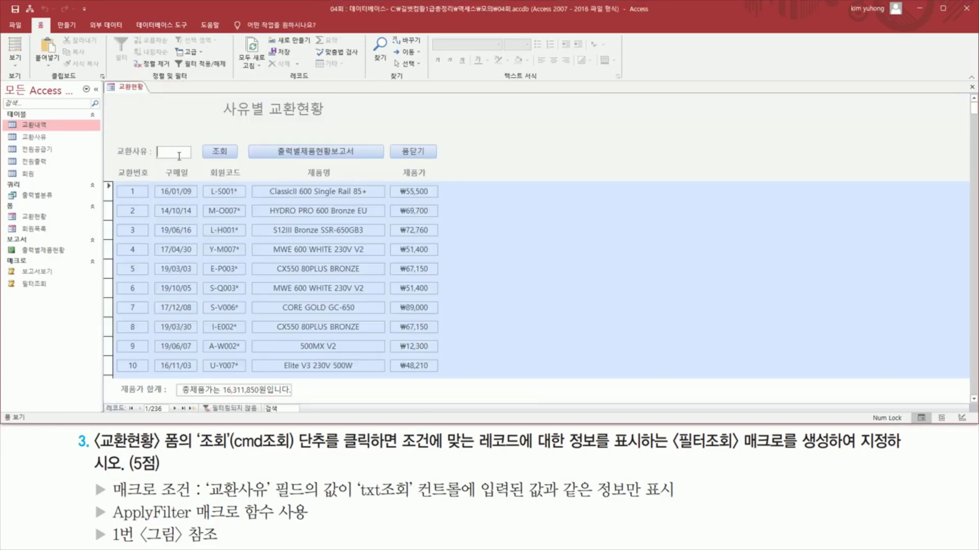
Enter ENF in the form's 교환사유 input box and run the 조회 filter
key(BackSpace)
key(Caps_Lock)
click(219, 151)
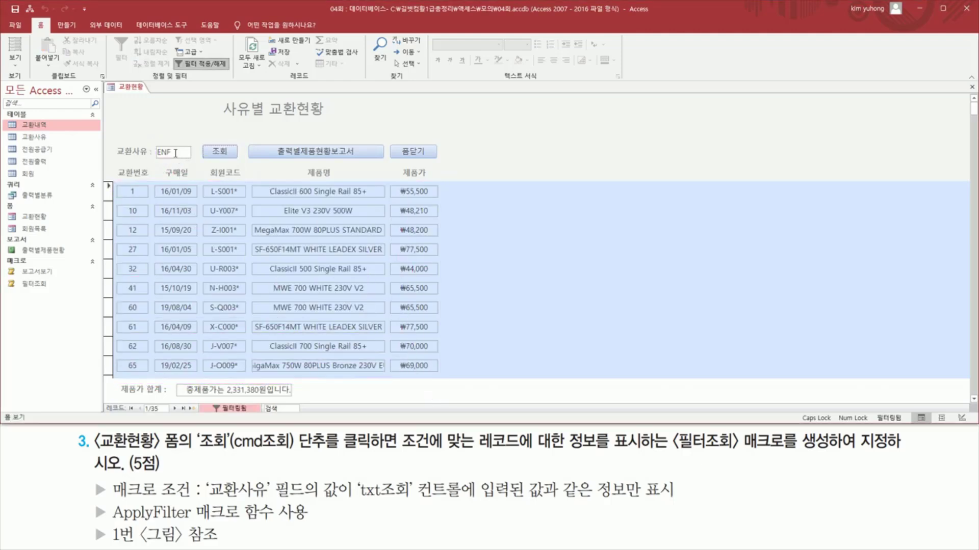
Replace the 교환사유 search value with LNF and run the 조회 filter again
key(BackSpace)
key(BackSpace)
key(BackSpace)
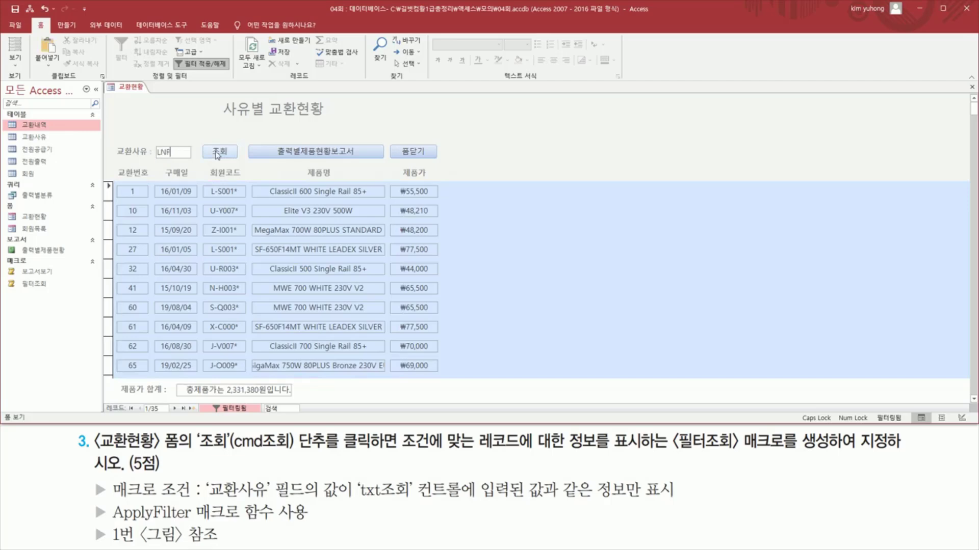
click(216, 153)
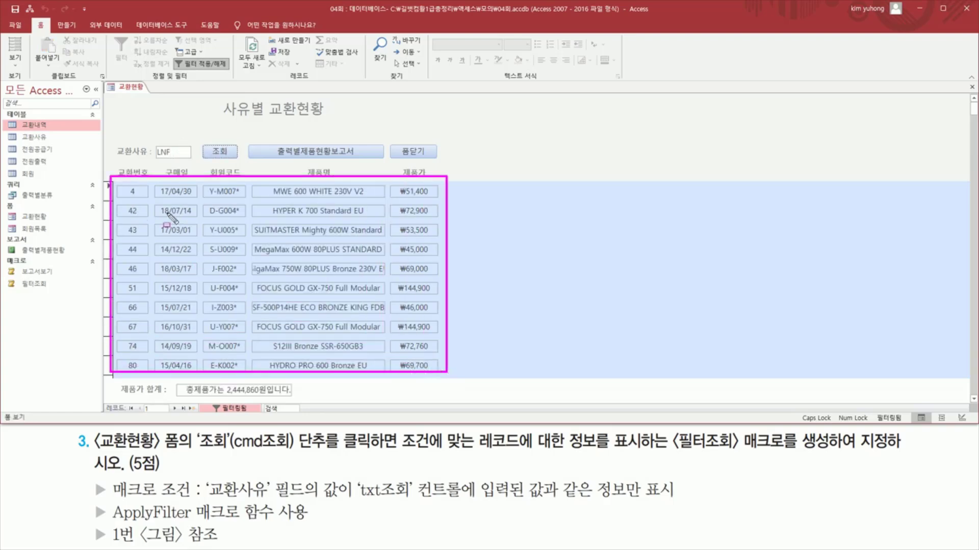
Close the 교환현황 form and save its design changes
right_click(136, 91)
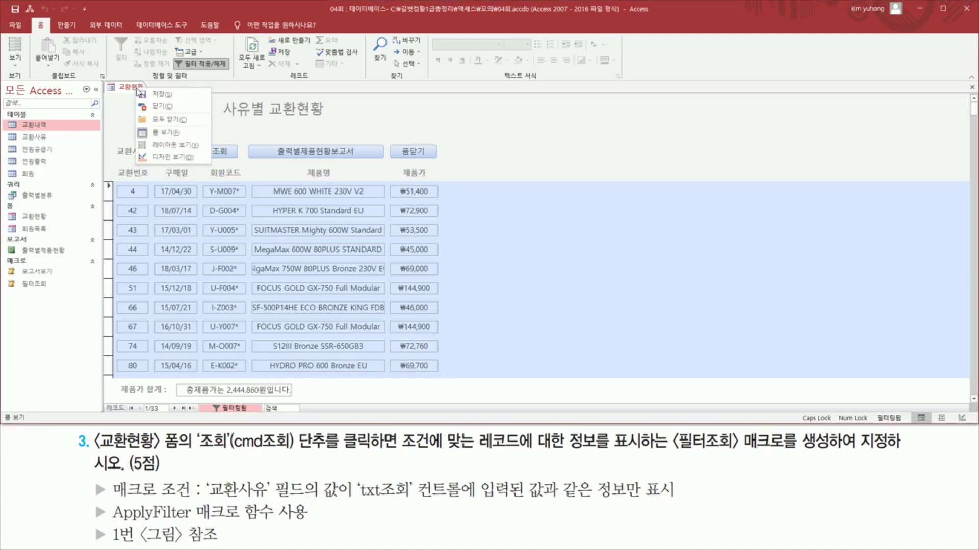
click(156, 107)
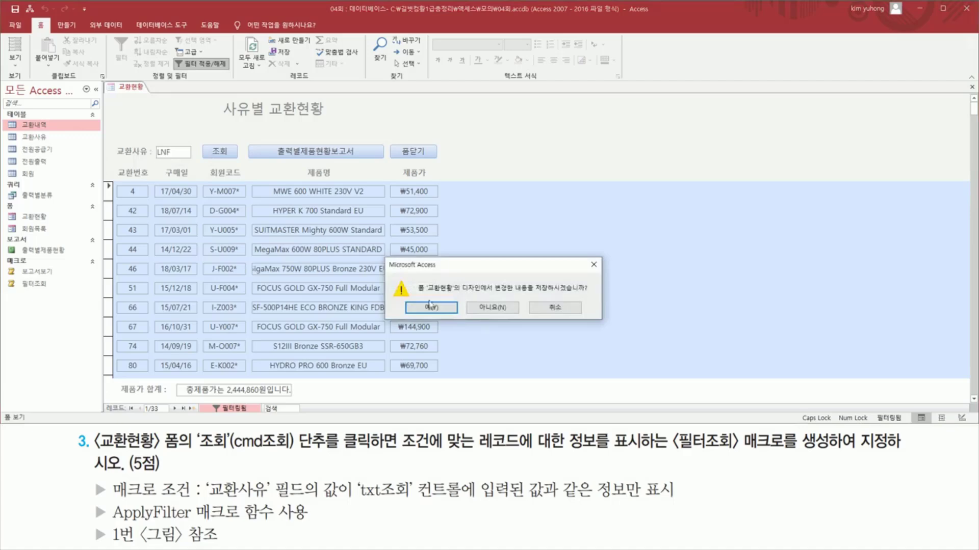
click(431, 308)
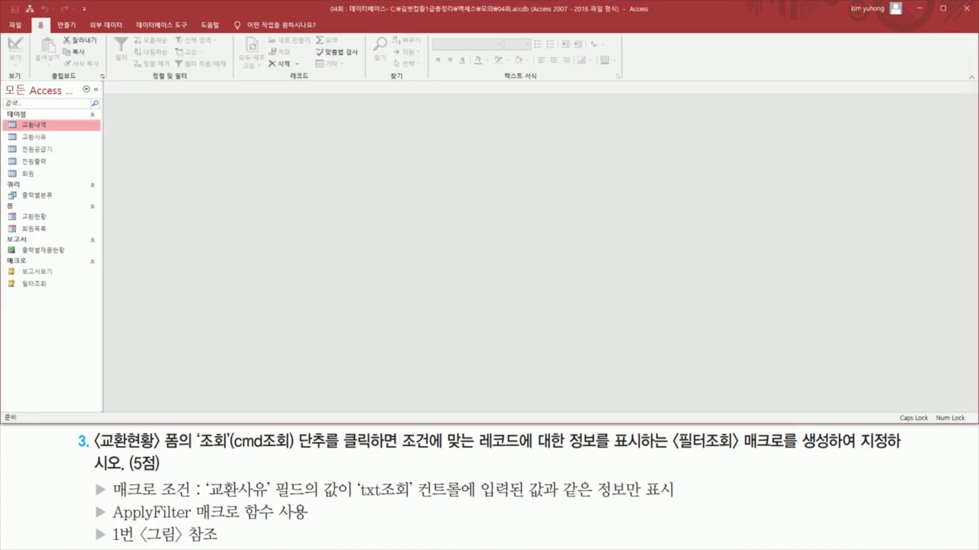